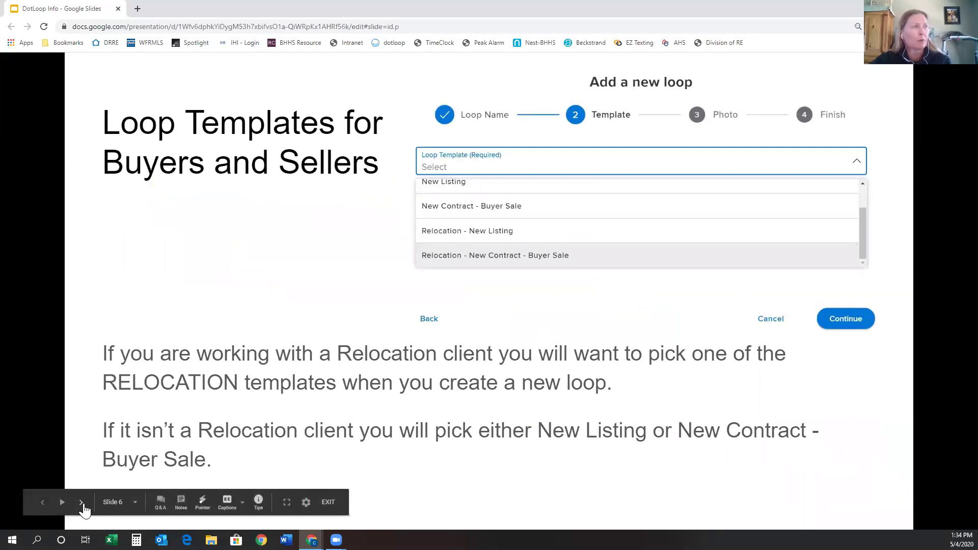
Advance the deck to the 'Complete your Details page part 1' slide, then bring up the Gmail inbox.
click(82, 503)
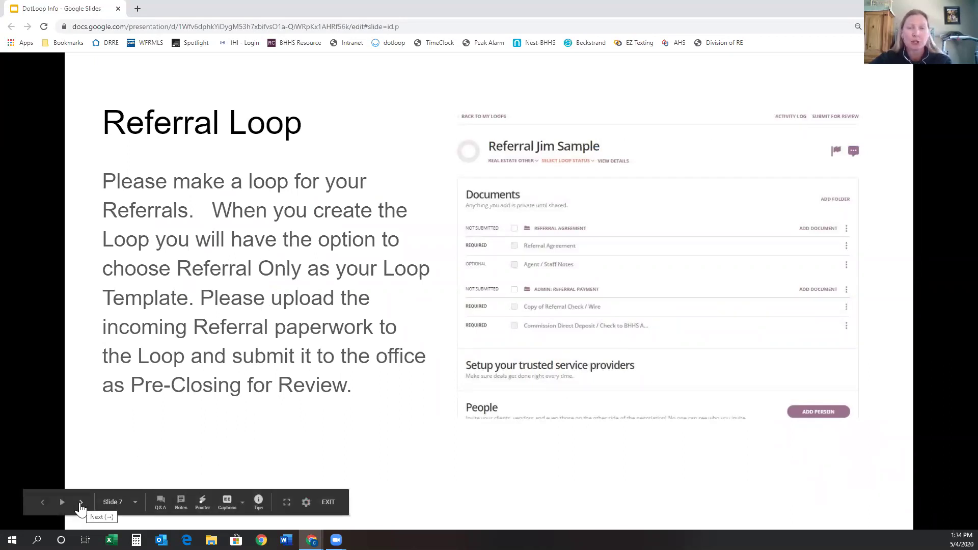
click(82, 504)
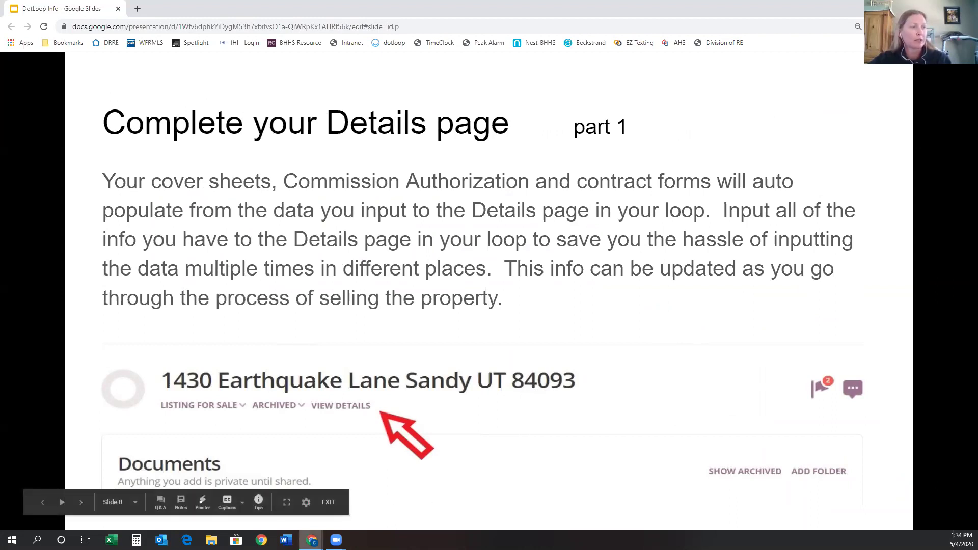
mouse_move(312, 540)
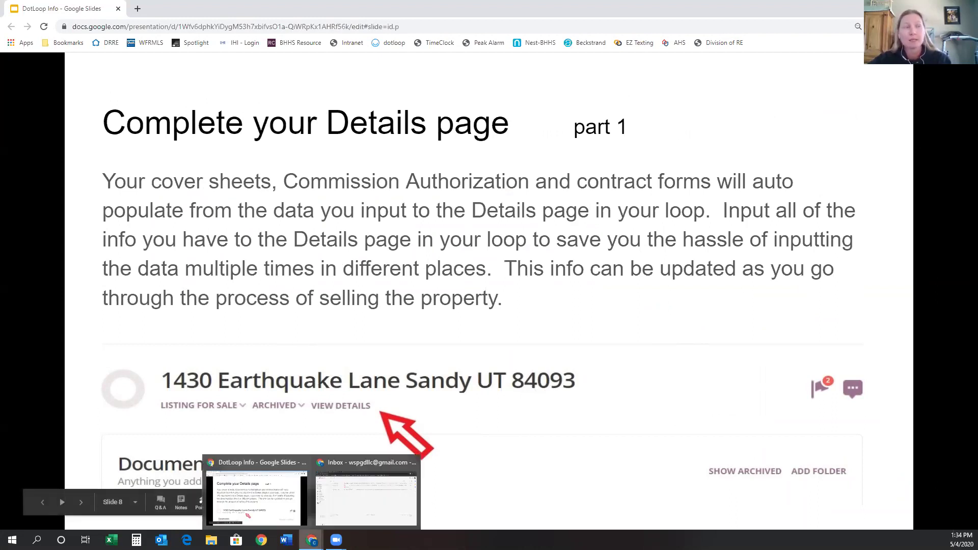
click(324, 514)
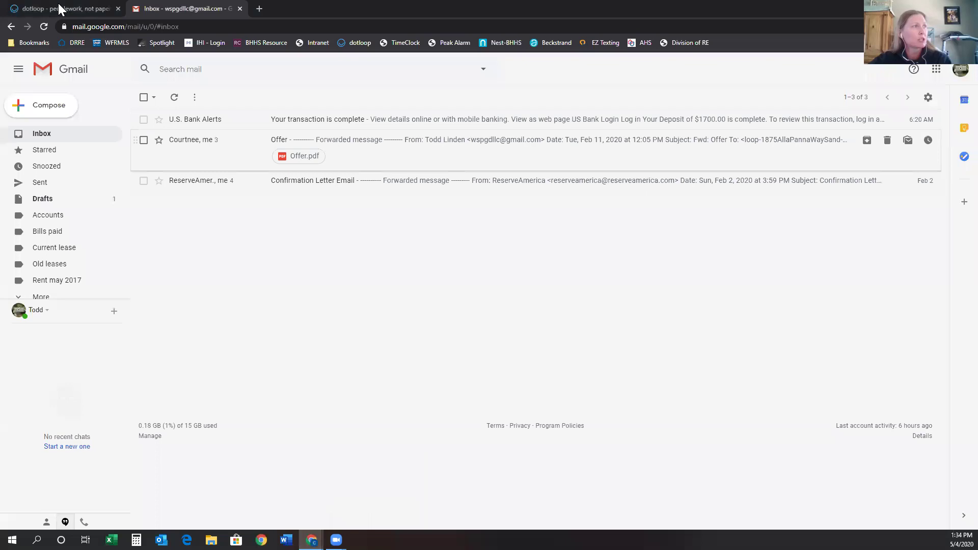
Go to the dotloop Loops page and start a new loop with + Add Loop.
click(80, 13)
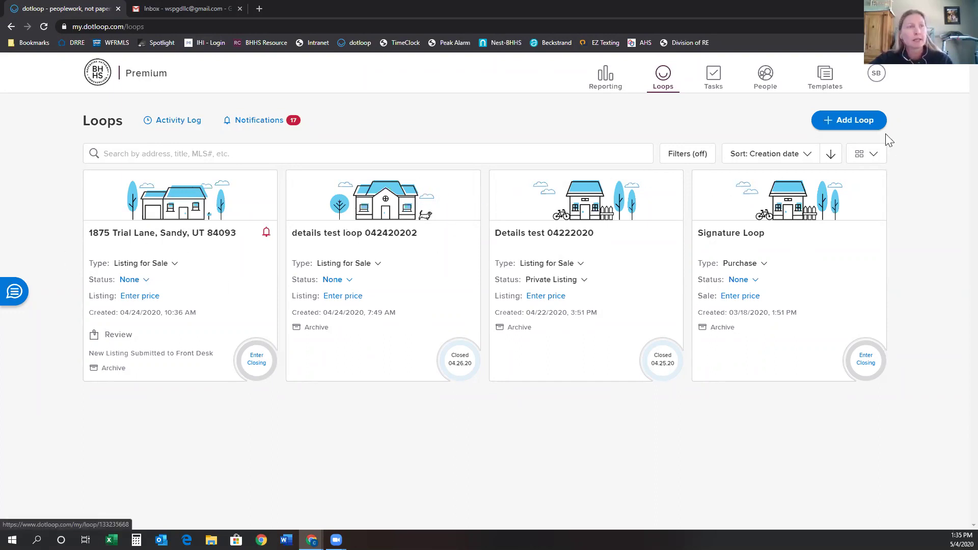
click(849, 125)
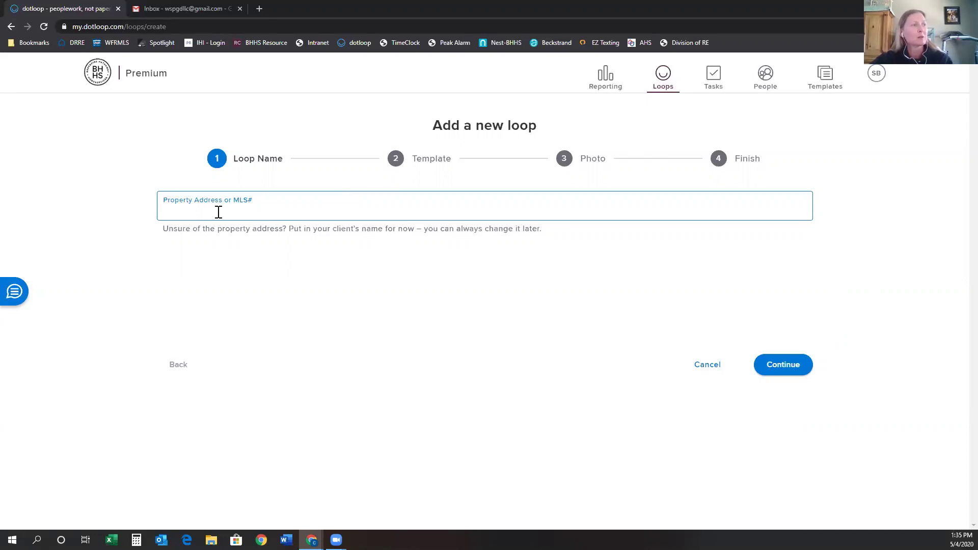
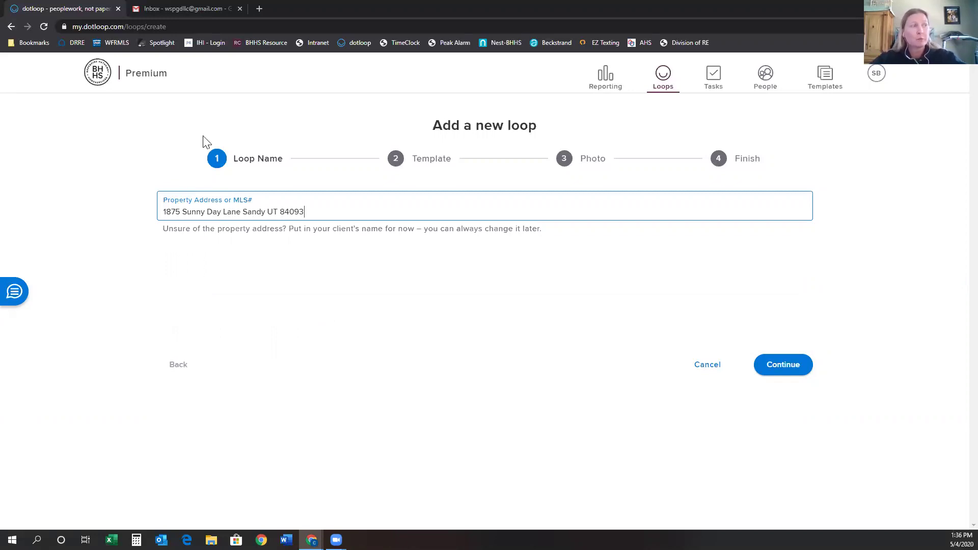
text(Dodge)
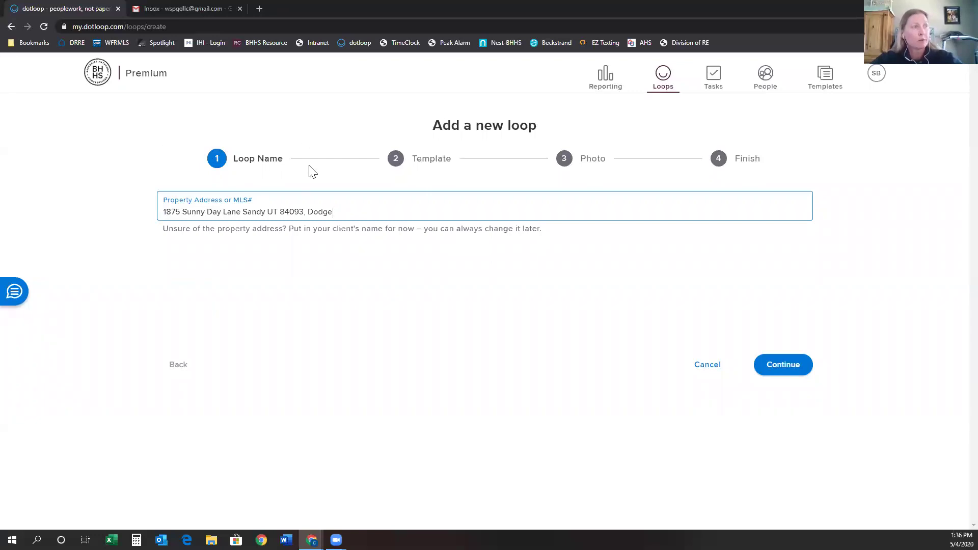
click(785, 368)
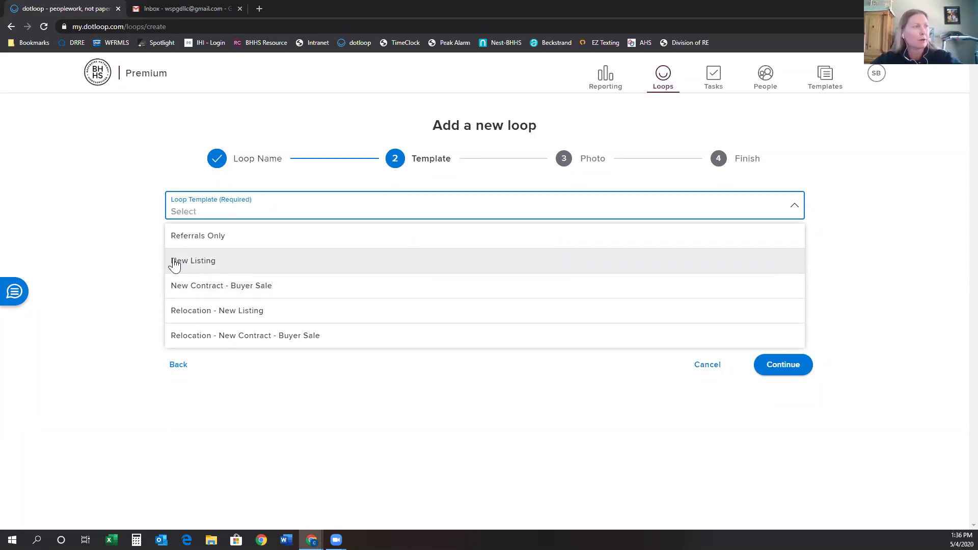
Create the loop from the New Listing template without a photo and open it.
click(199, 270)
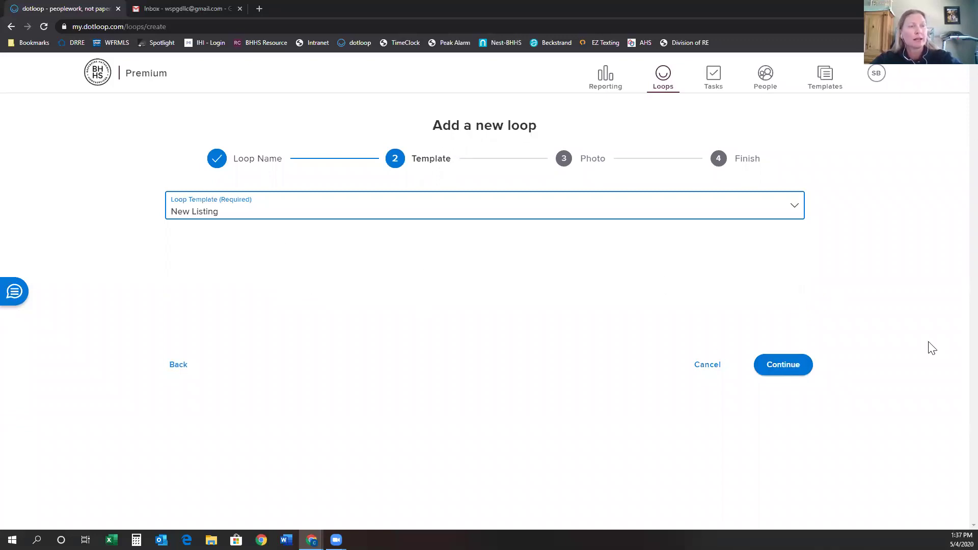
click(788, 365)
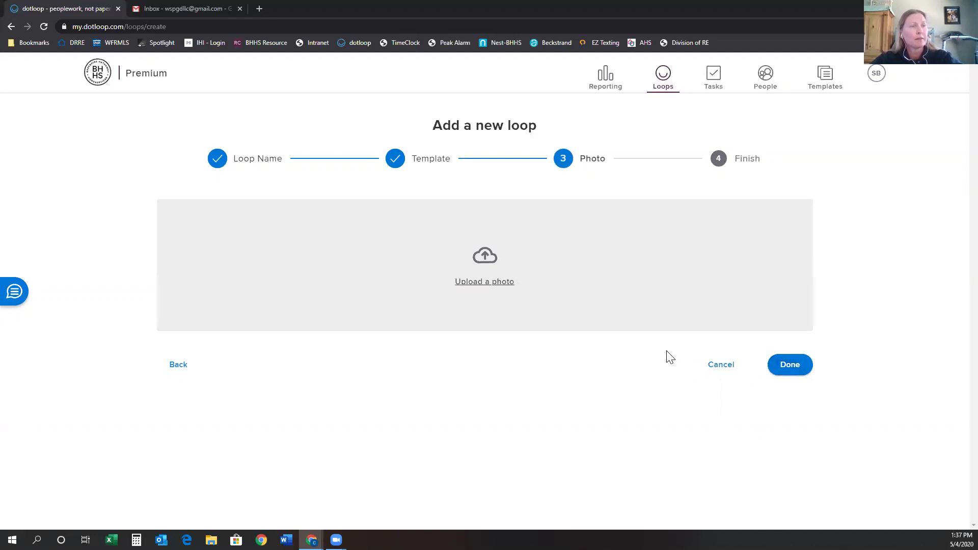
click(775, 366)
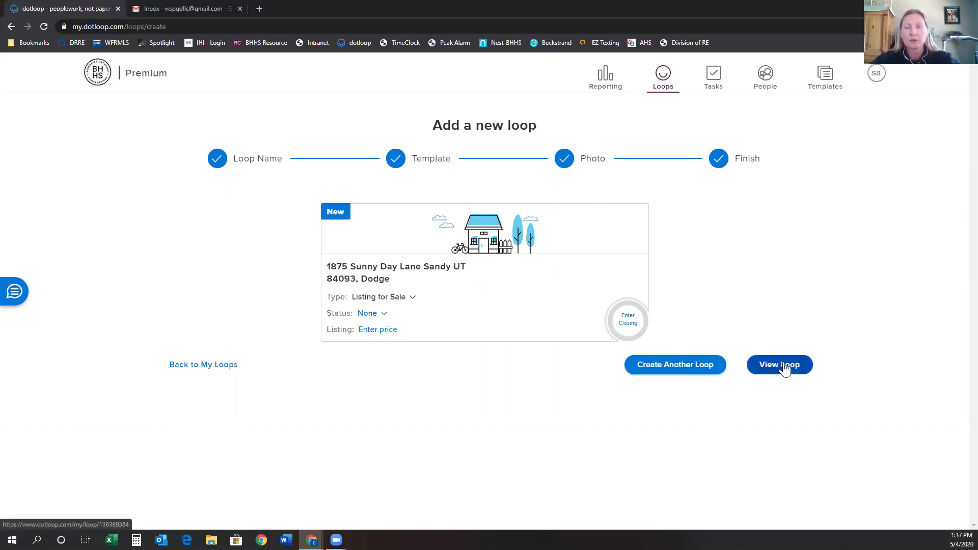
click(481, 248)
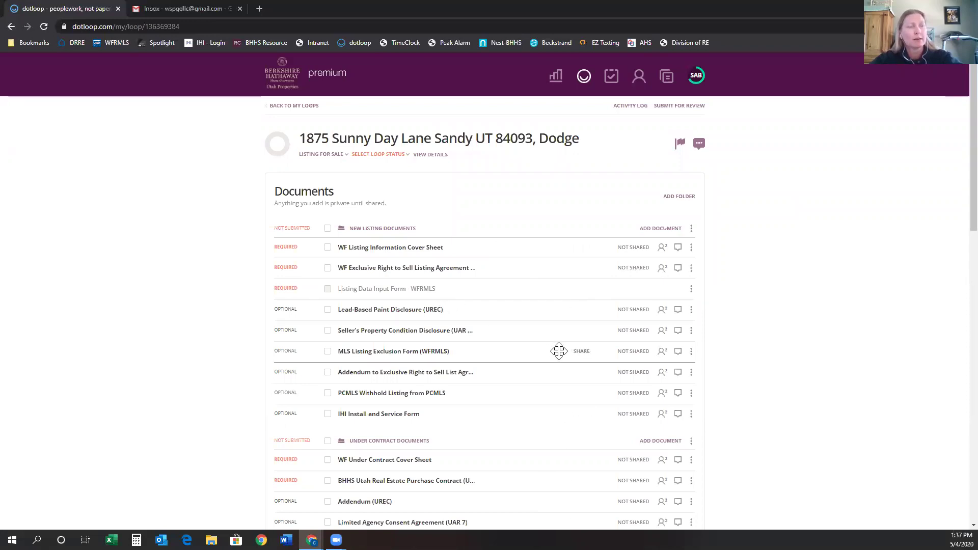
scroll(558, 351, down, 7)
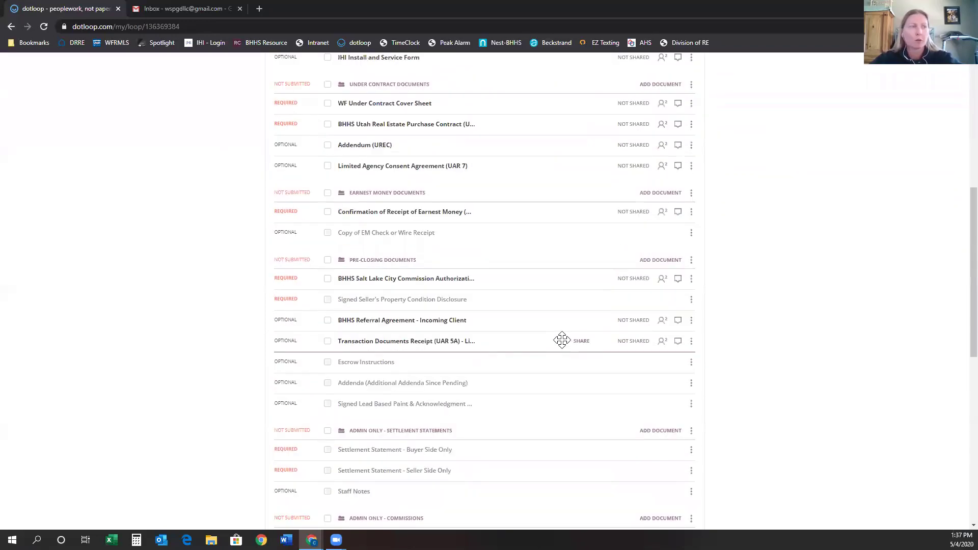
scroll(565, 340, up, 5)
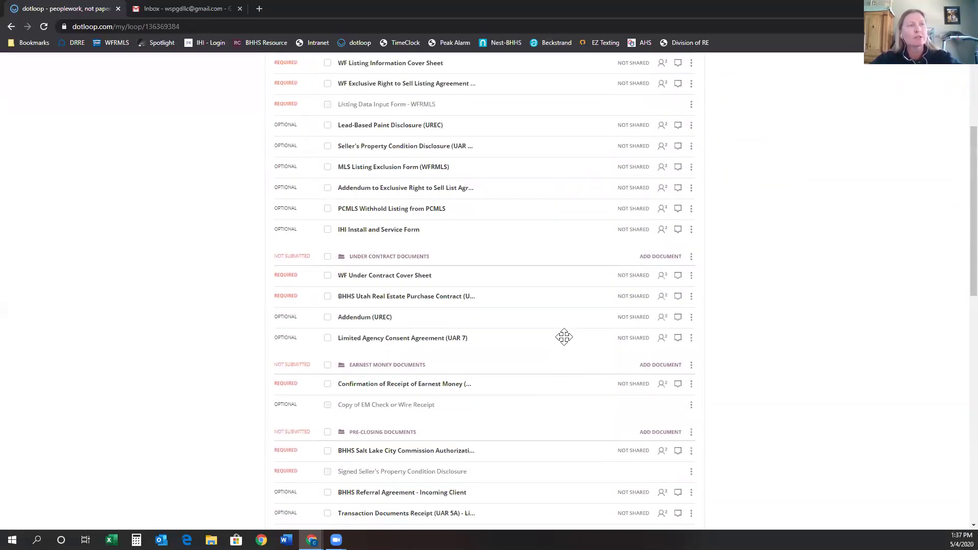
scroll(569, 340, up, 2)
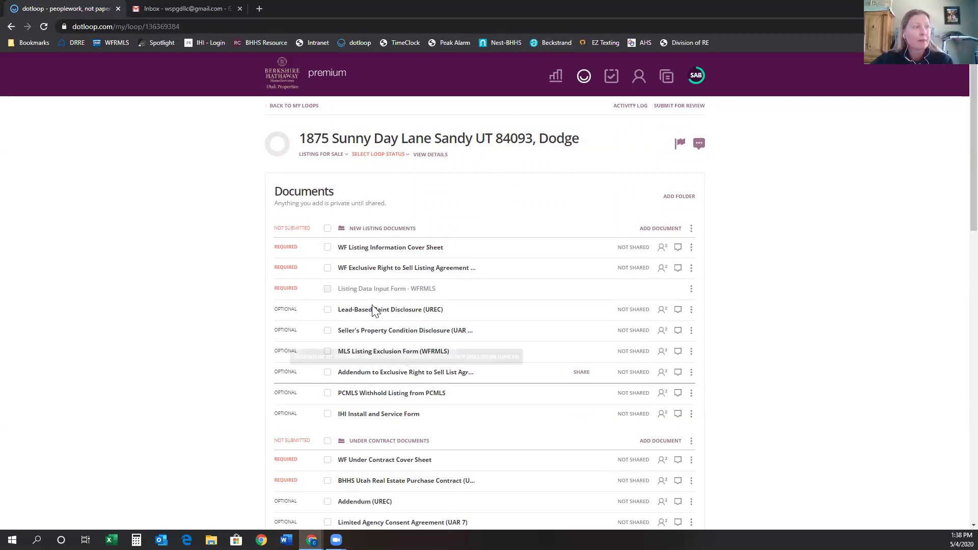
scroll(609, 364, down, 3)
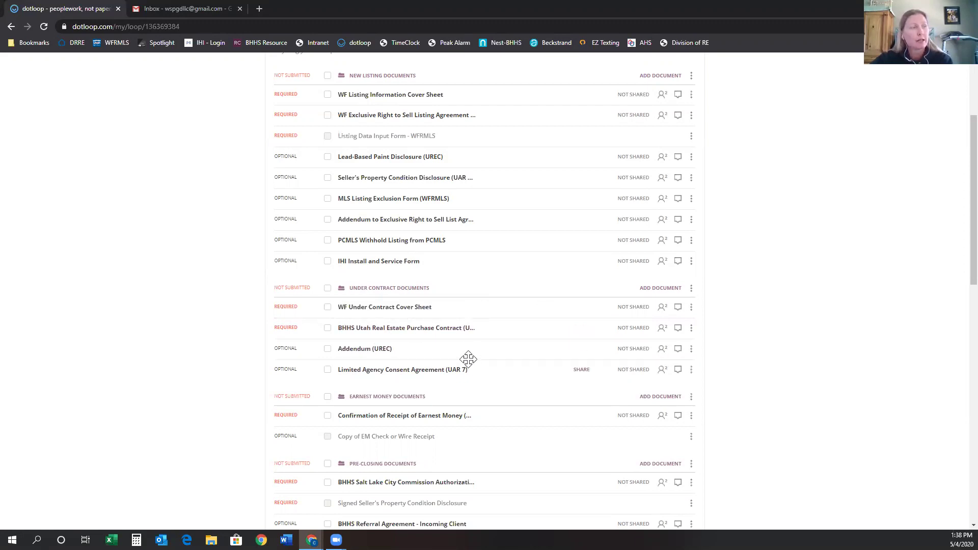
scroll(465, 356, down, 2)
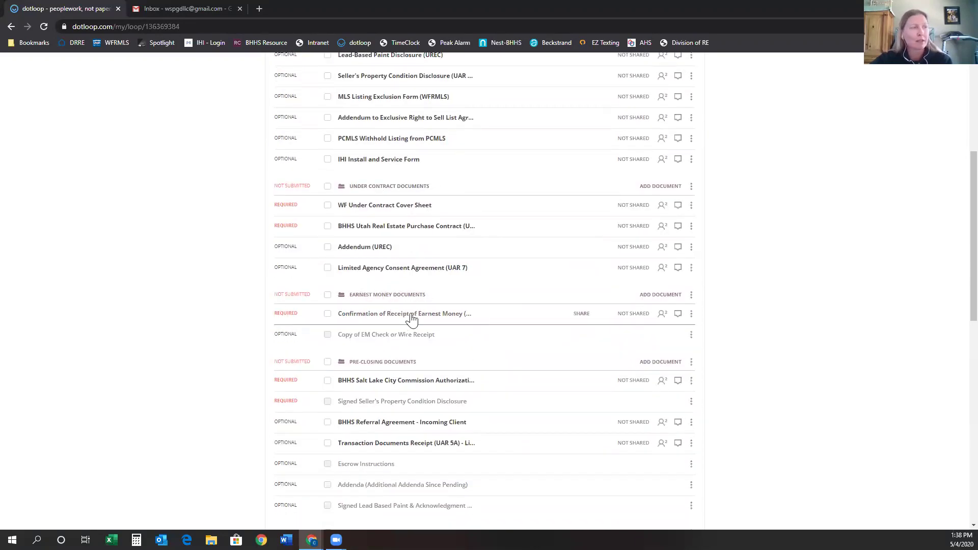
scroll(541, 354, down, 2)
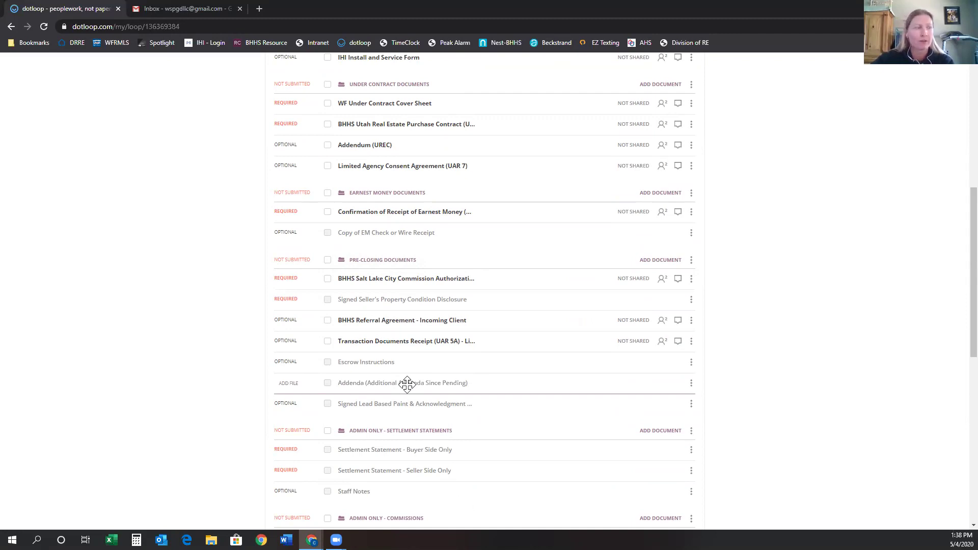
scroll(410, 377, down, 2)
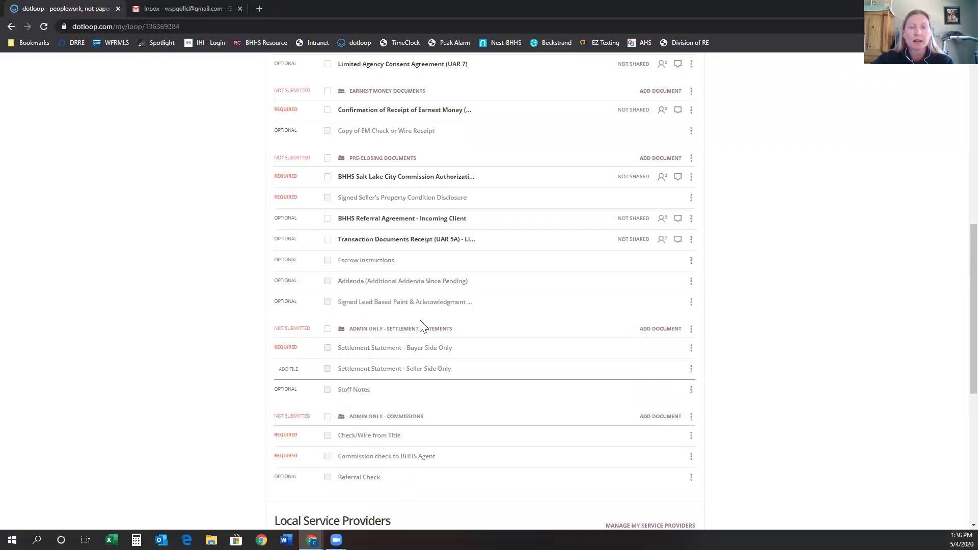
mouse_move(367, 389)
mouse_down()
mouse_move(379, 461)
mouse_move(421, 452)
mouse_move(375, 437)
mouse_move(438, 402)
mouse_move(445, 350)
mouse_move(451, 367)
mouse_move(428, 465)
mouse_move(360, 433)
mouse_move(377, 438)
mouse_move(439, 305)
mouse_move(283, 305)
mouse_move(342, 314)
mouse_move(502, 487)
mouse_move(412, 316)
mouse_move(489, 360)
mouse_move(471, 374)
mouse_up()
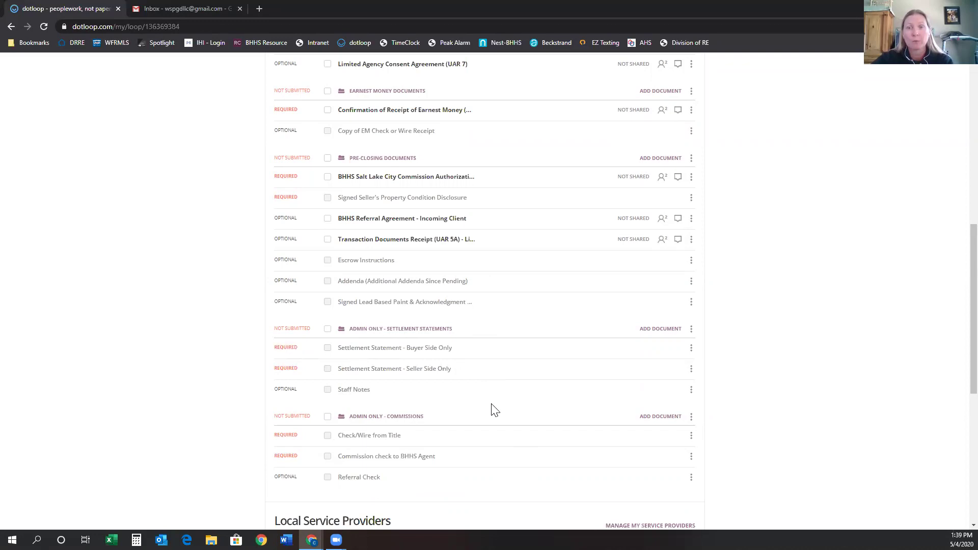
scroll(546, 395, up, 1)
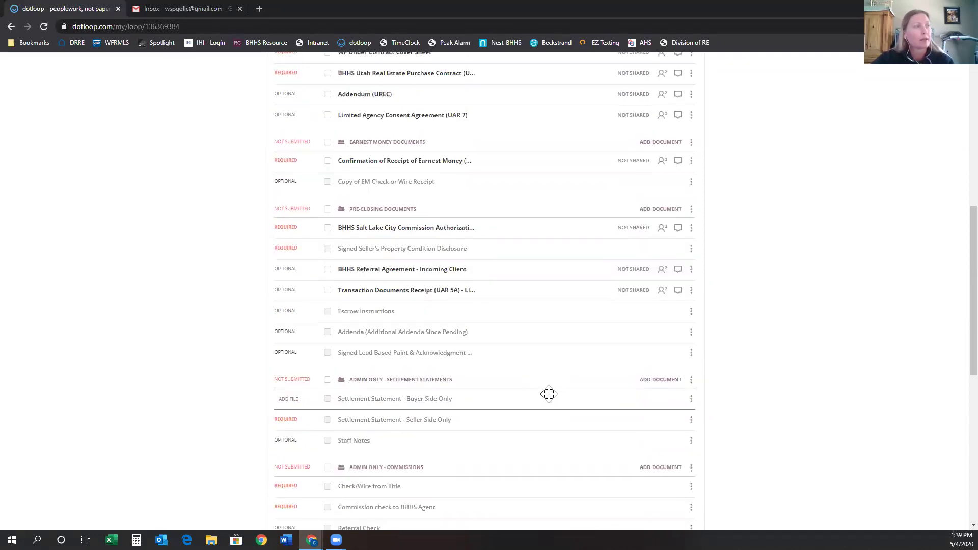
scroll(548, 394, up, 8)
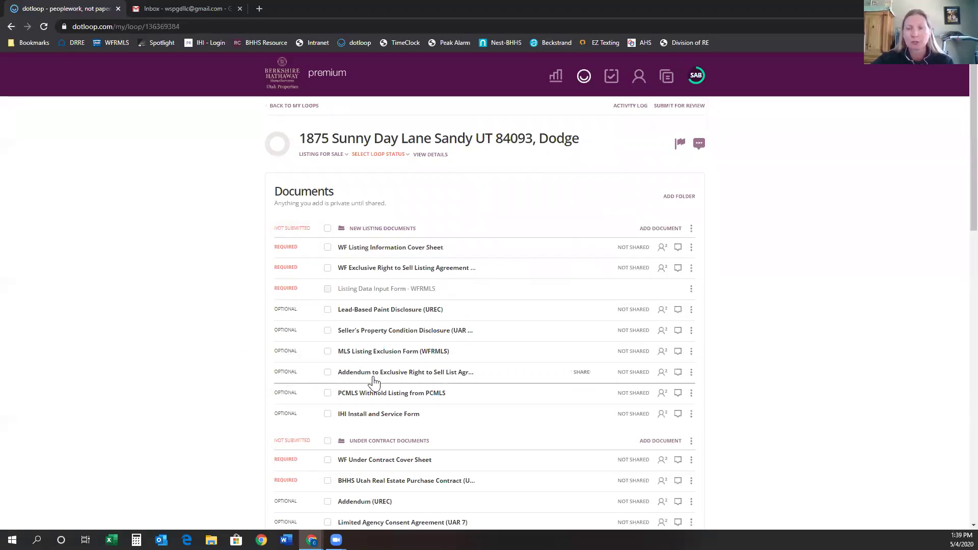
scroll(404, 381, down, 1)
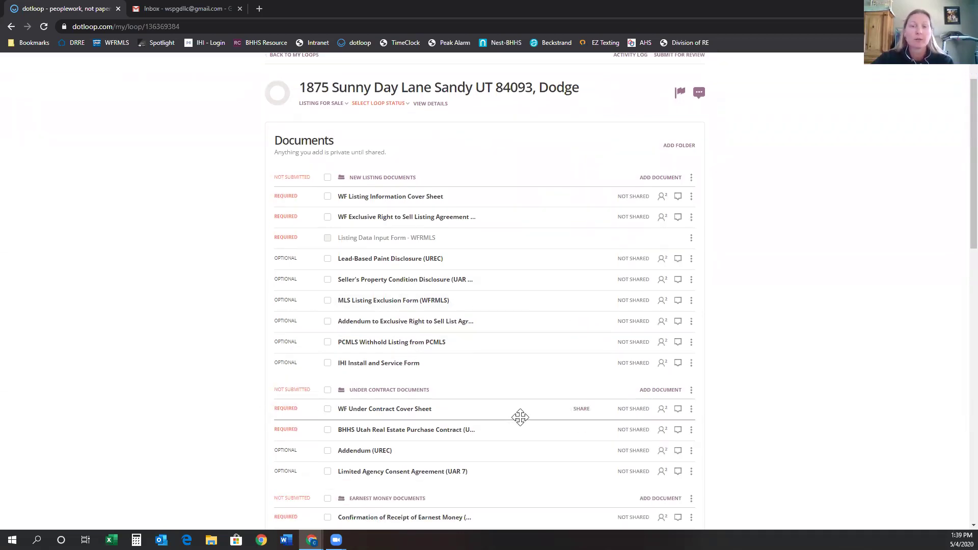
scroll(519, 419, down, 3)
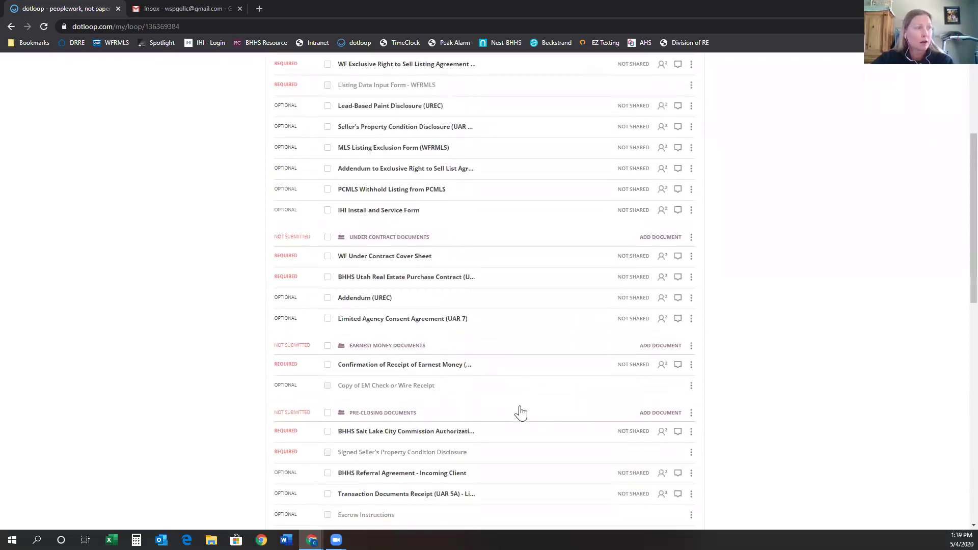
scroll(555, 399, up, 2)
scroll(557, 400, up, 2)
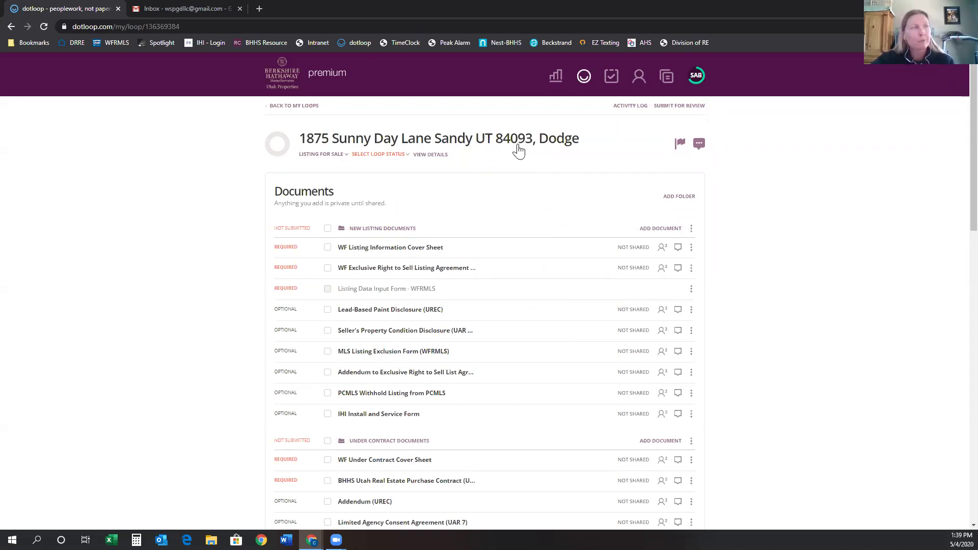
Open the loop's details page and set its Loop Status to Pre-Listing.
click(432, 159)
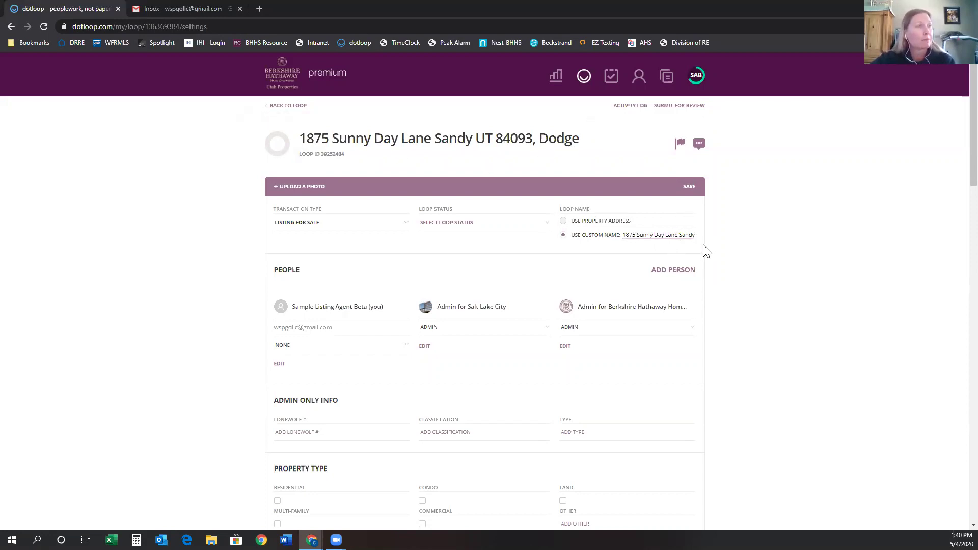
click(460, 225)
click(457, 240)
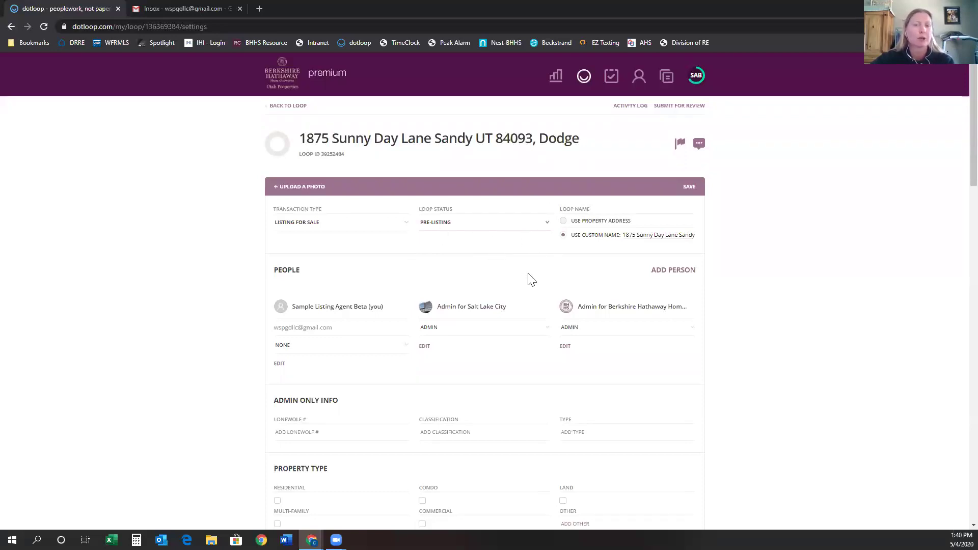
scroll(559, 282, down, 1)
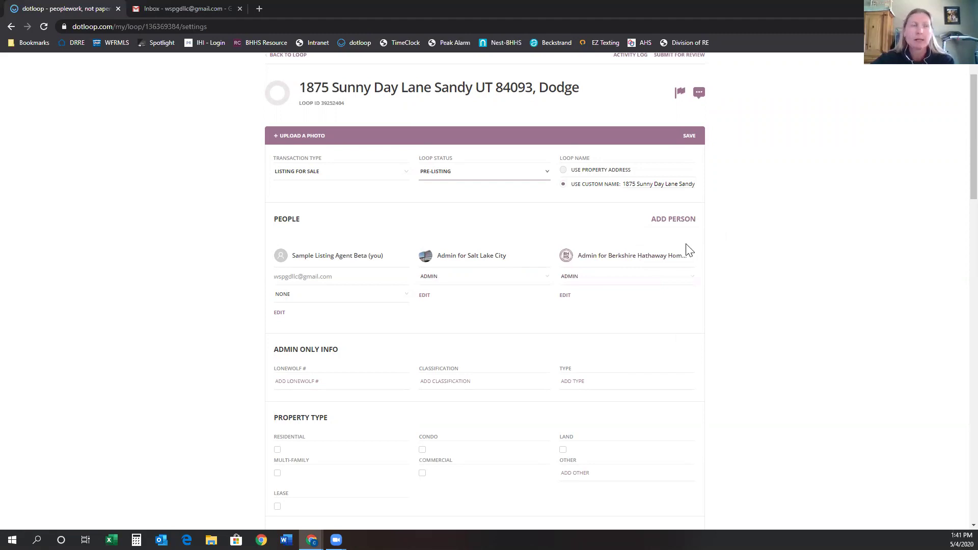
Add the seller to People with their full name, e-mail, phone and the Seller role.
click(671, 221)
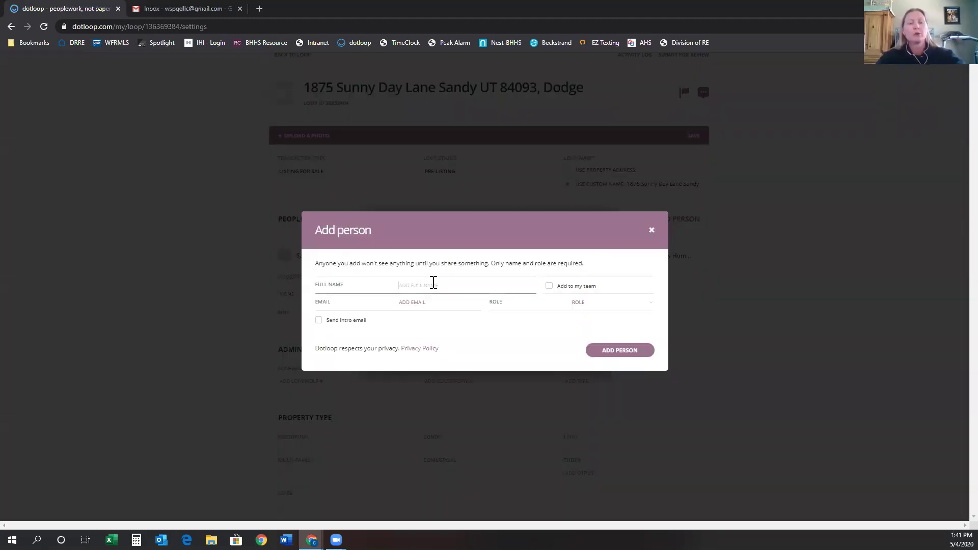
text(Sammy Seller)
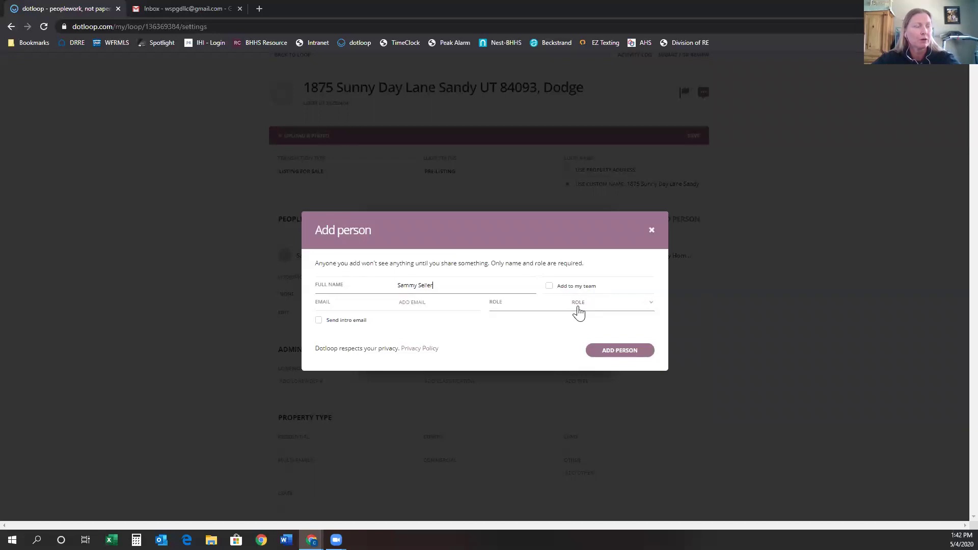
click(422, 303)
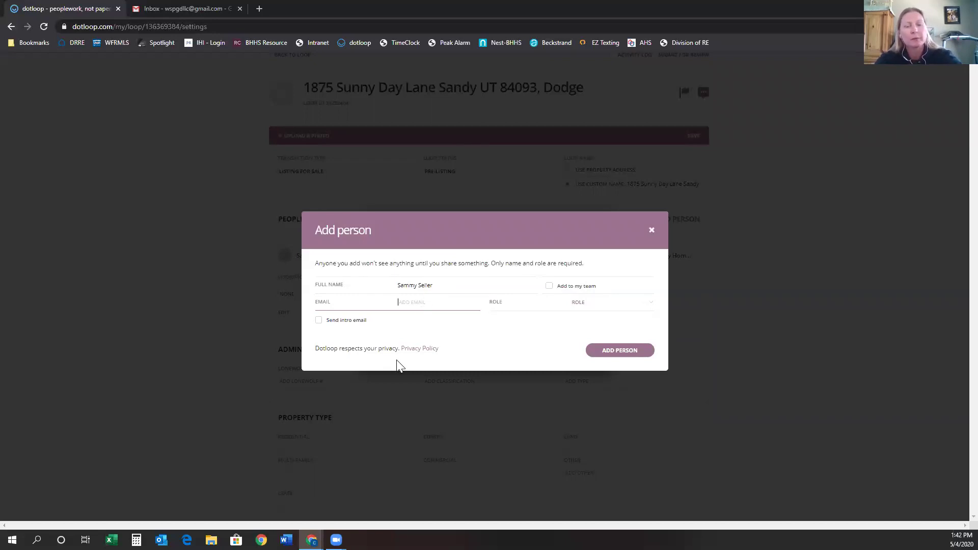
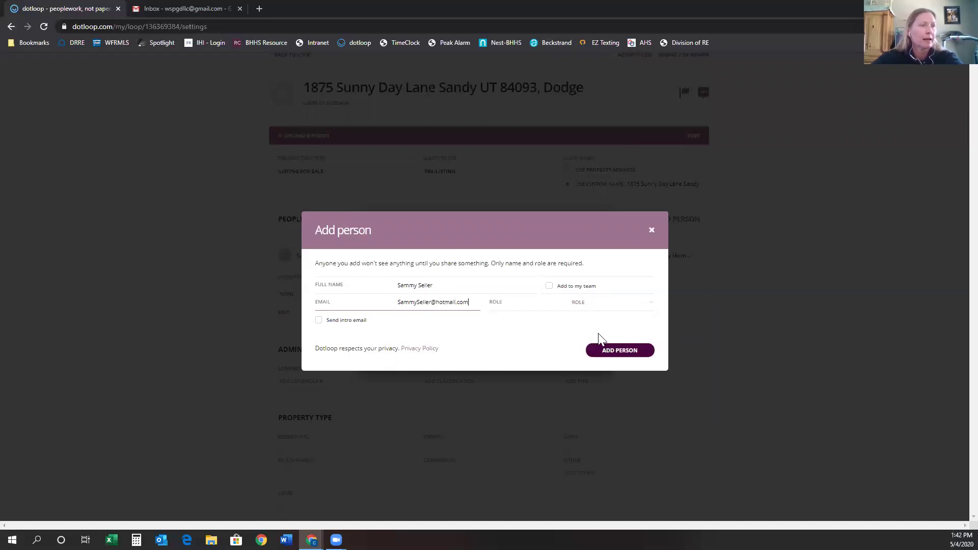
click(579, 305)
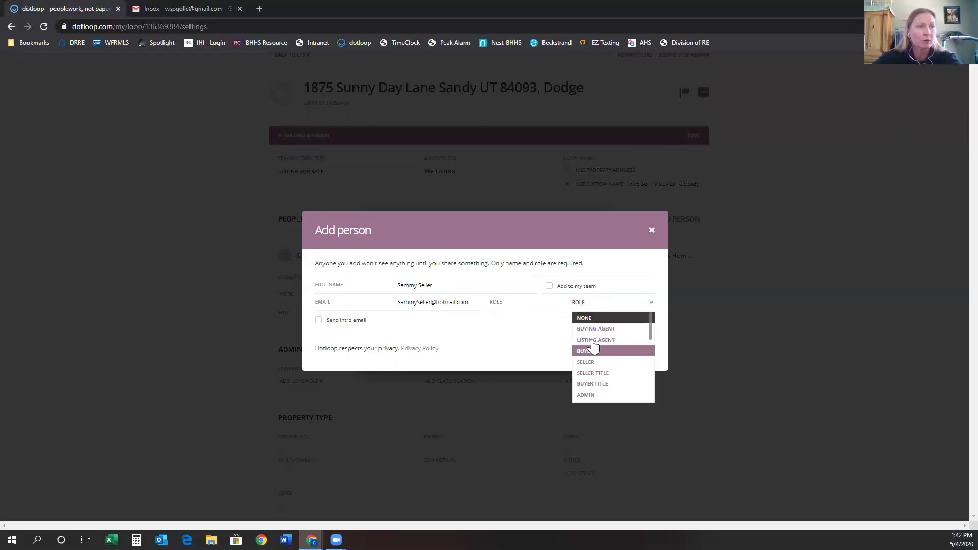
click(587, 366)
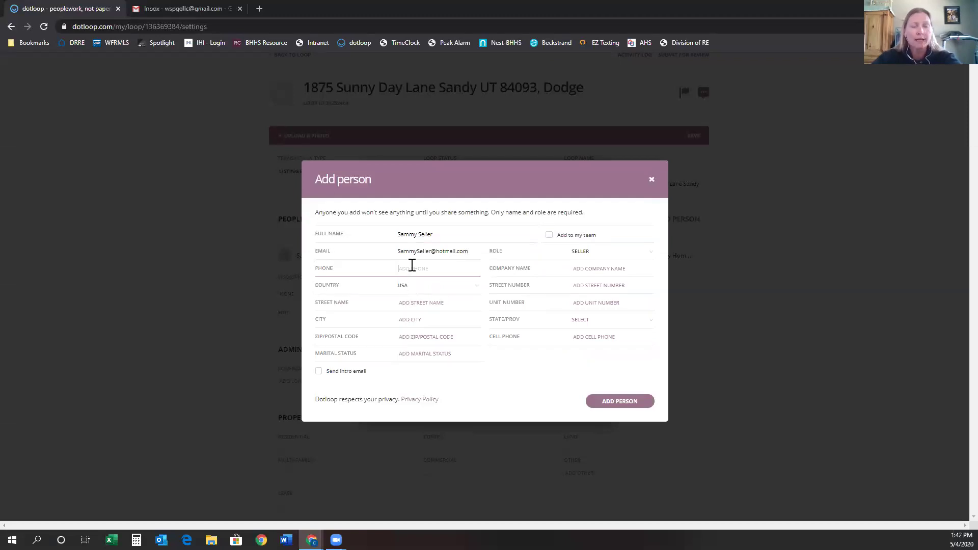
text(888-888-8888)
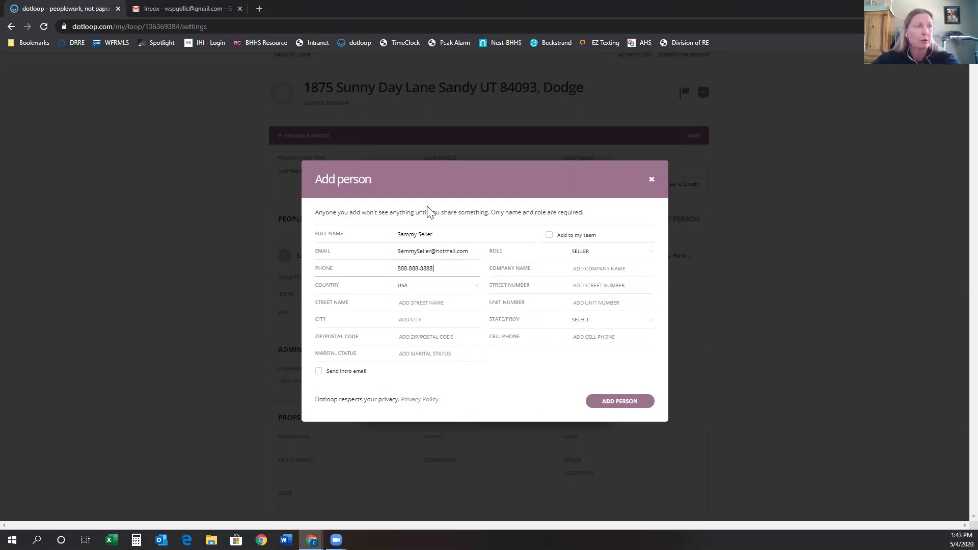
click(616, 402)
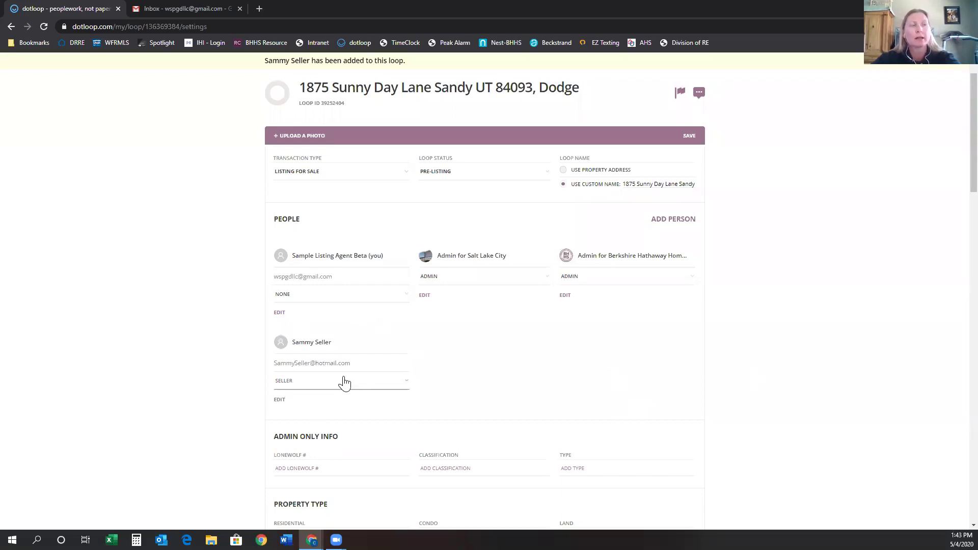
click(673, 220)
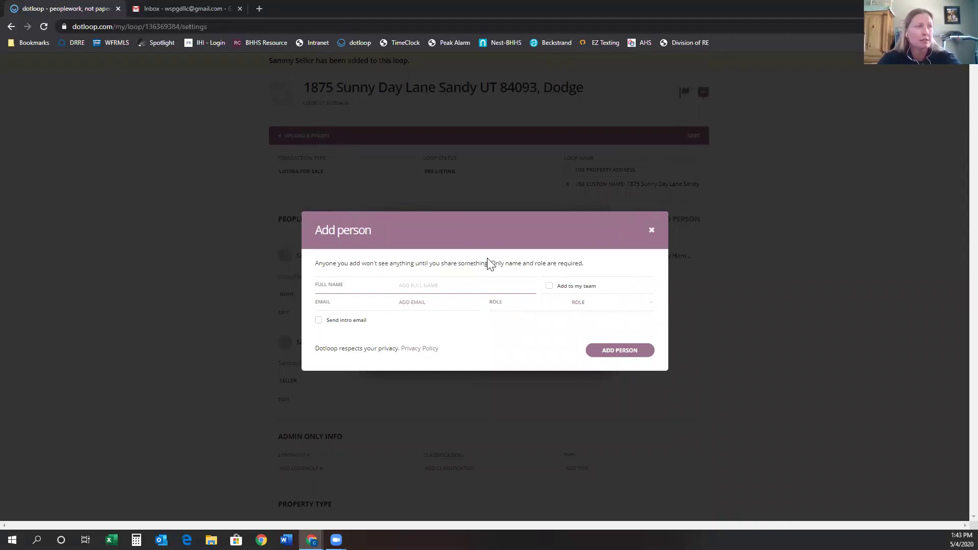
Add Metro Title to People with the Seller Title role and a phone number.
text(Selle)
key(BackSpace)
key(BackSpace)
key(BackSpace)
key(BackSpace)
key(BackSpace)
text(metr)
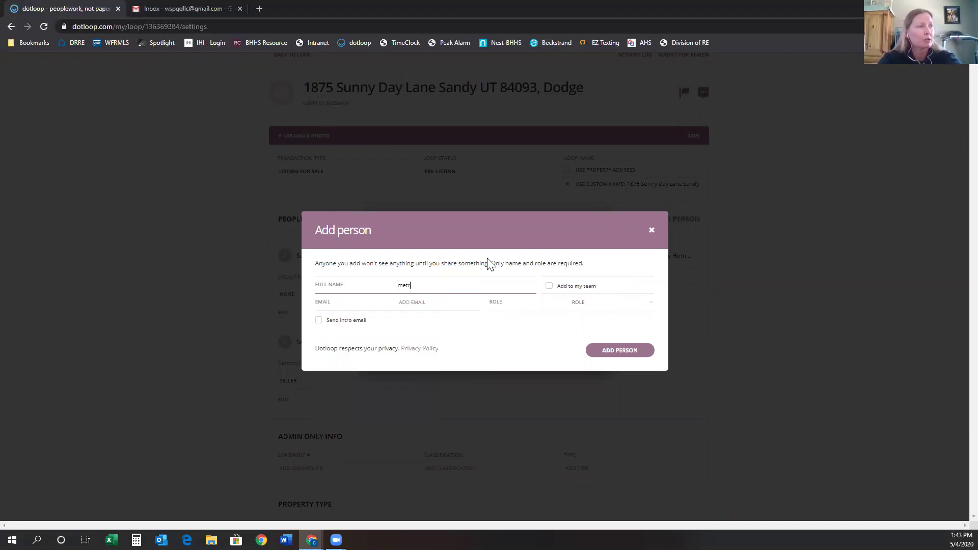
key(BackSpace)
key(BackSpace)
text(Me)
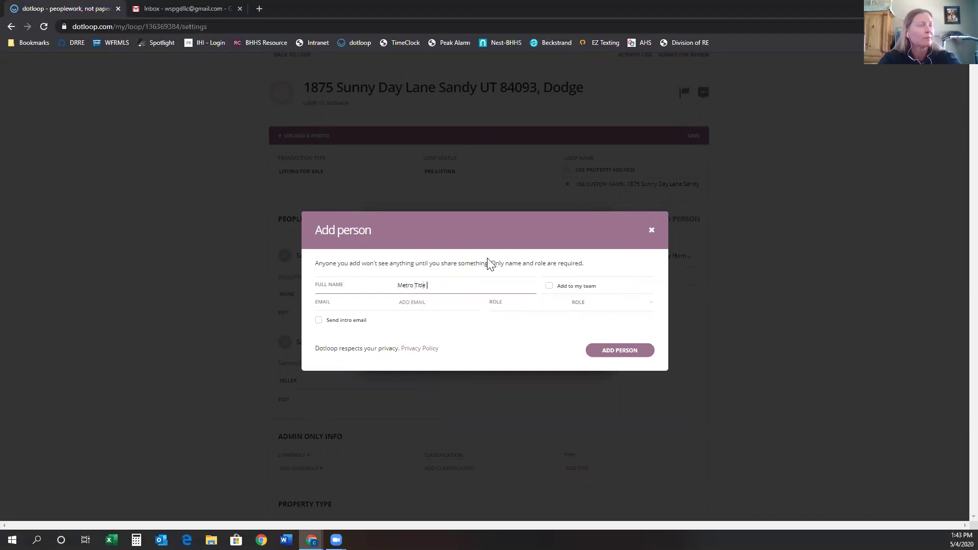
click(586, 307)
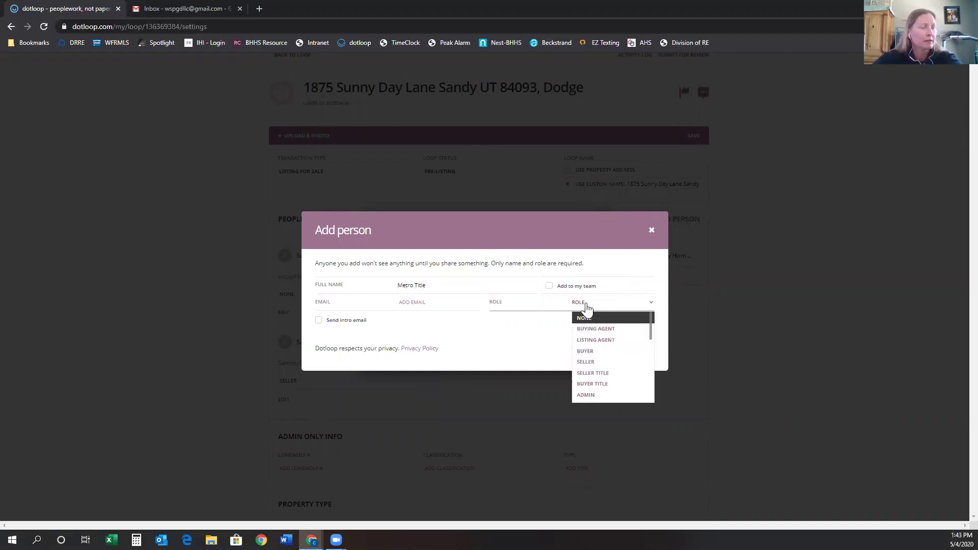
click(606, 374)
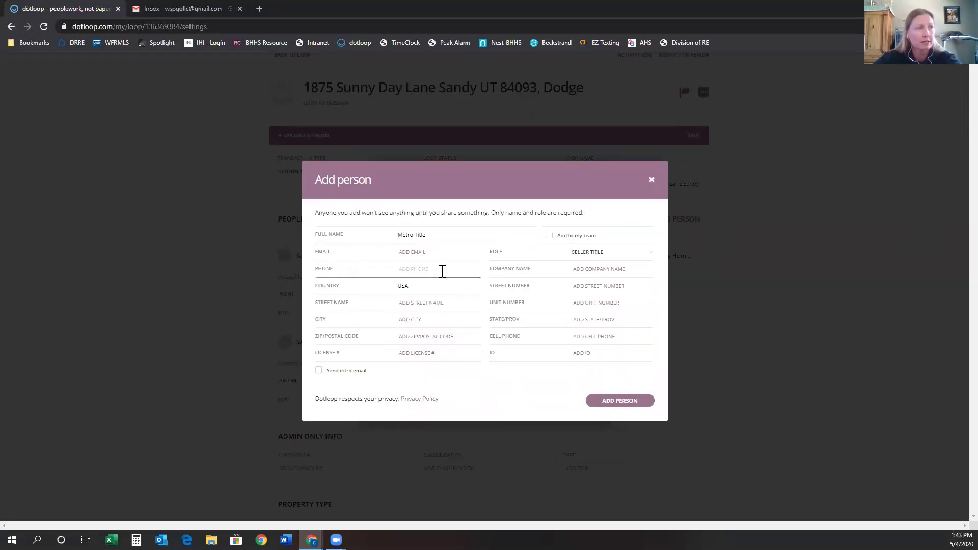
click(413, 251)
click(399, 270)
text(80)
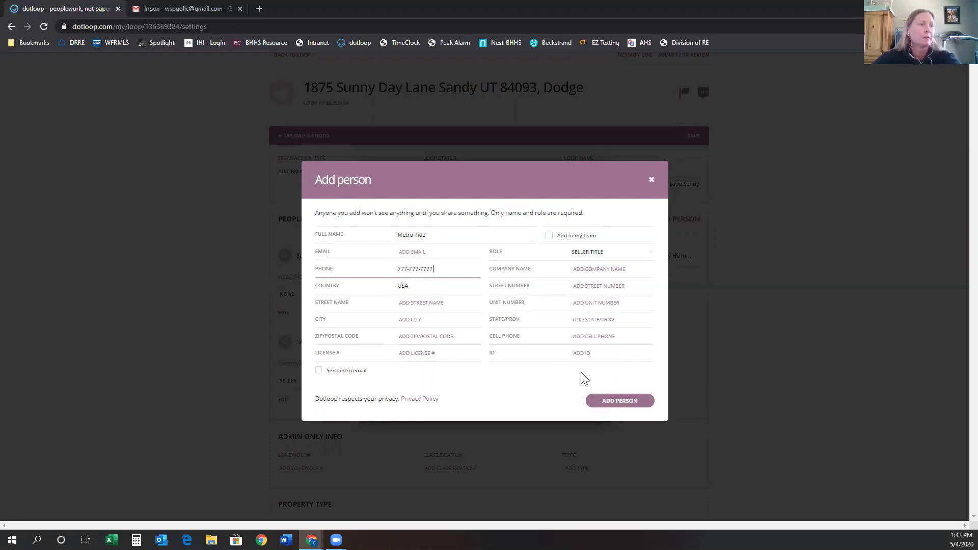
click(614, 404)
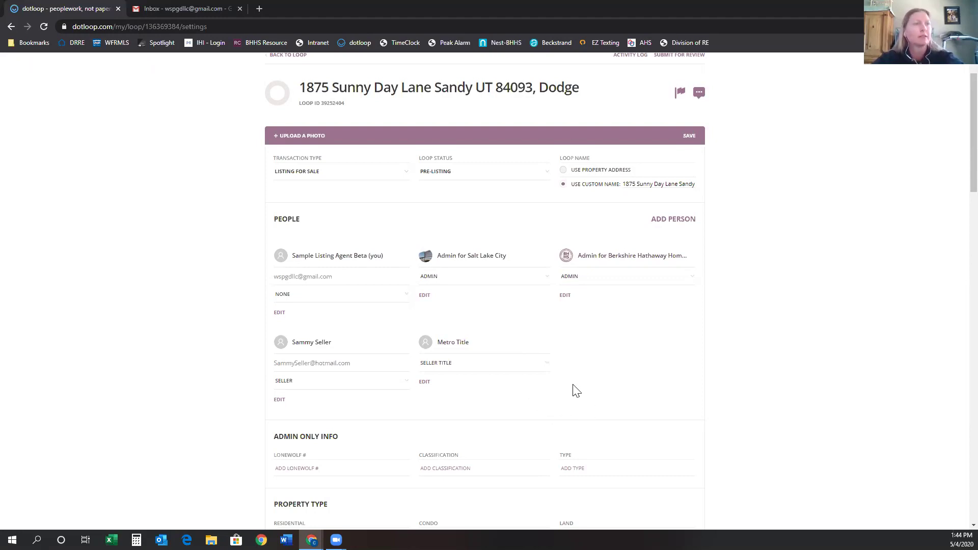
Mark Property Type as Residential, Source of Business as SOI, and Referral Due as None.
scroll(568, 383, down, 2)
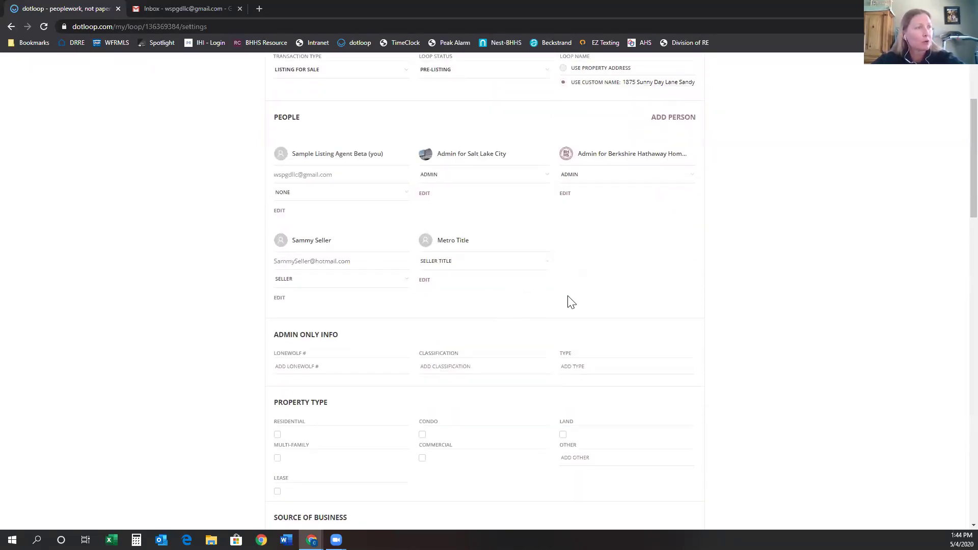
scroll(563, 306, down, 2)
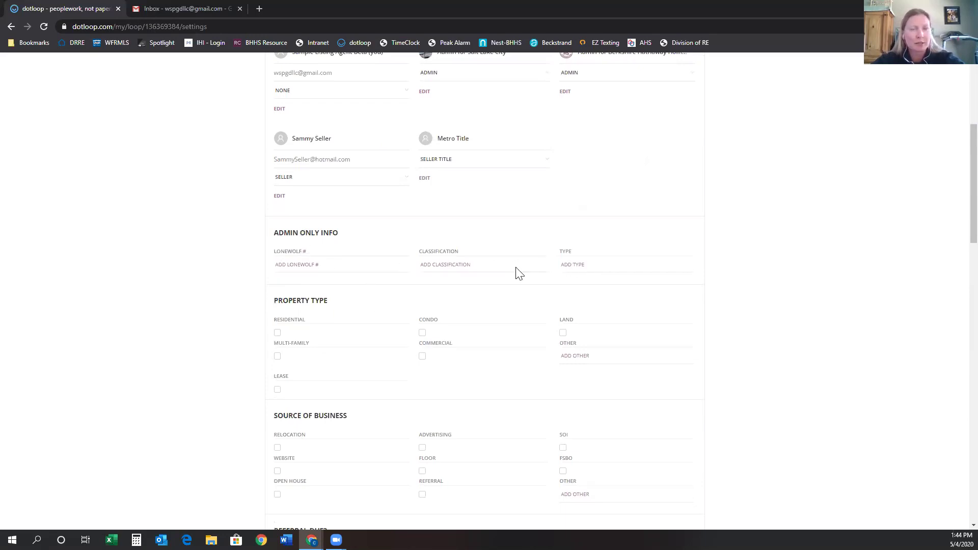
scroll(589, 327, down, 1)
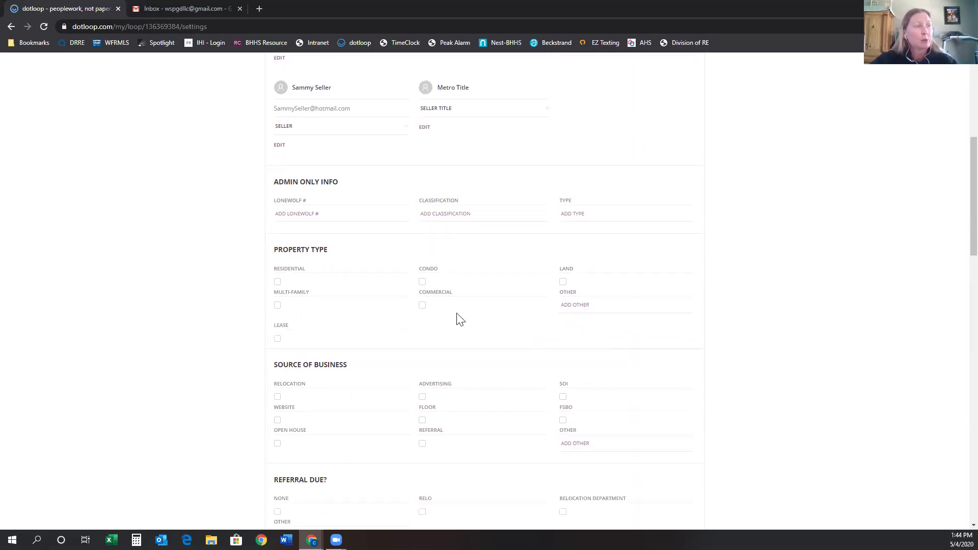
click(277, 282)
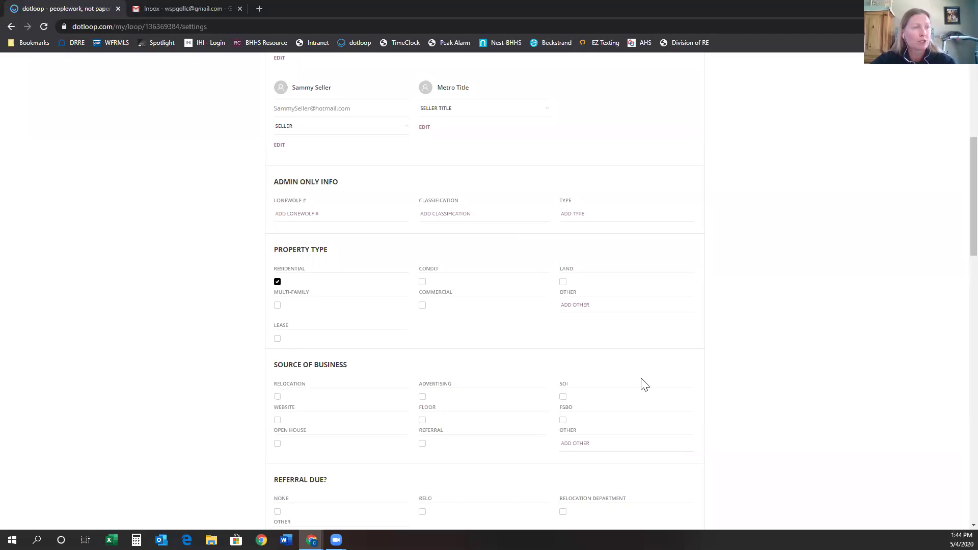
click(561, 396)
scroll(511, 424, down, 1)
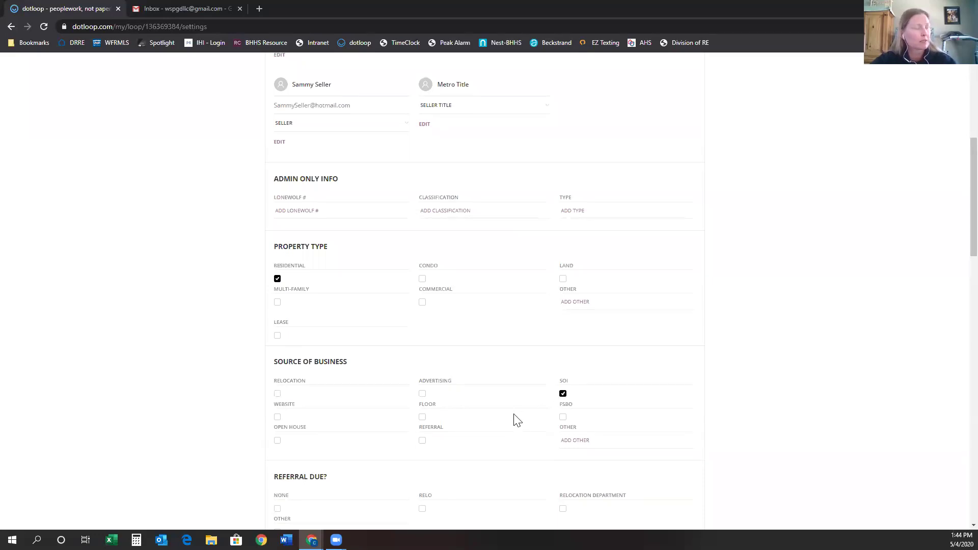
scroll(514, 421, down, 3)
click(278, 360)
scroll(493, 406, down, 5)
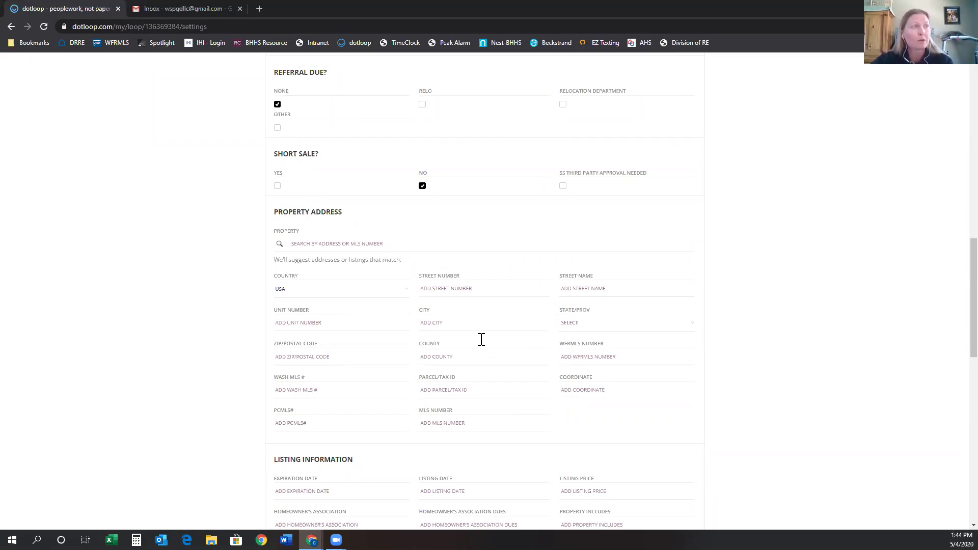
Fill in the street number, street name, city Sandy, state UT and ZIP code.
click(439, 289)
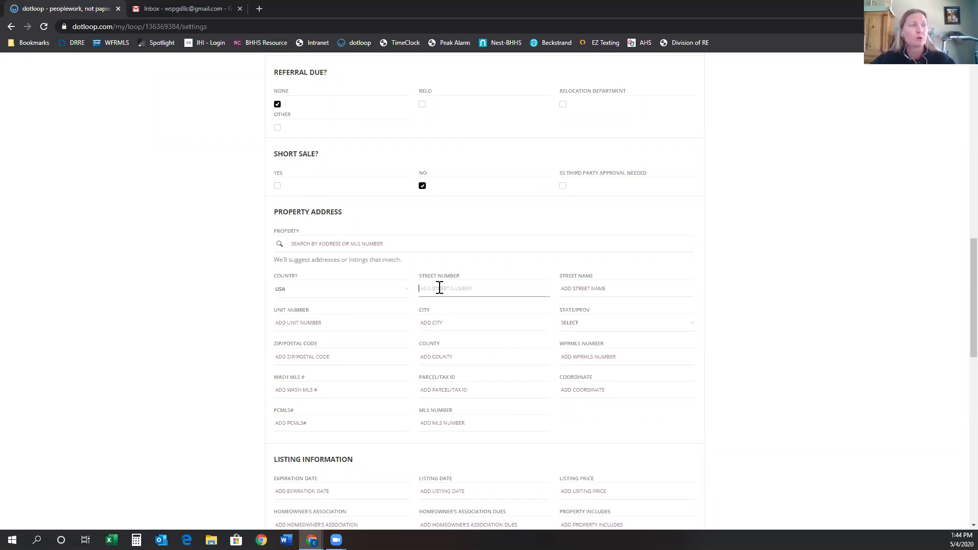
key(Tab)
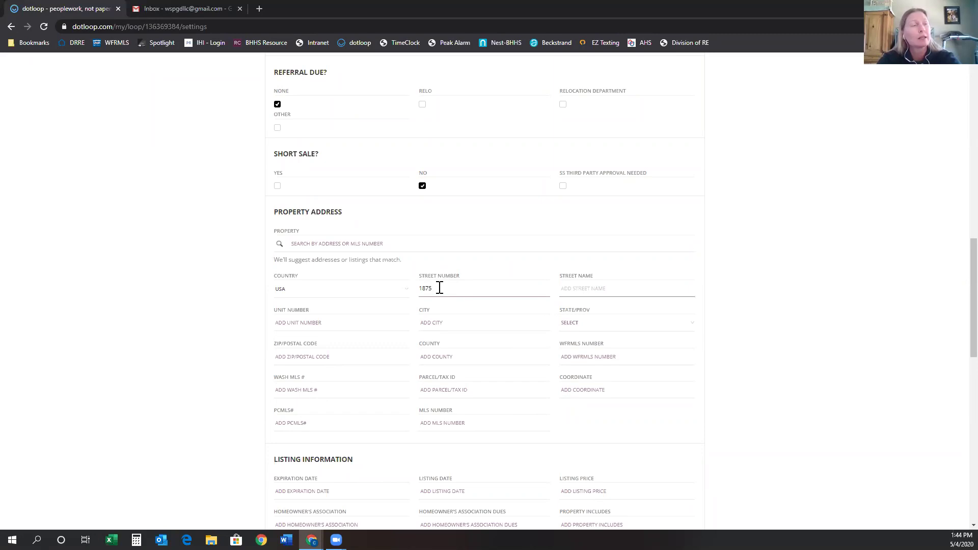
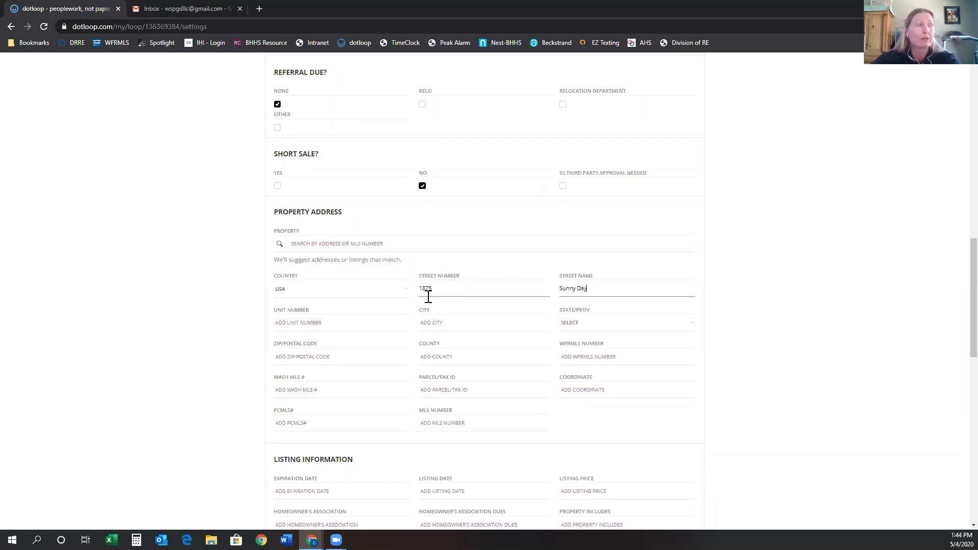
click(434, 321)
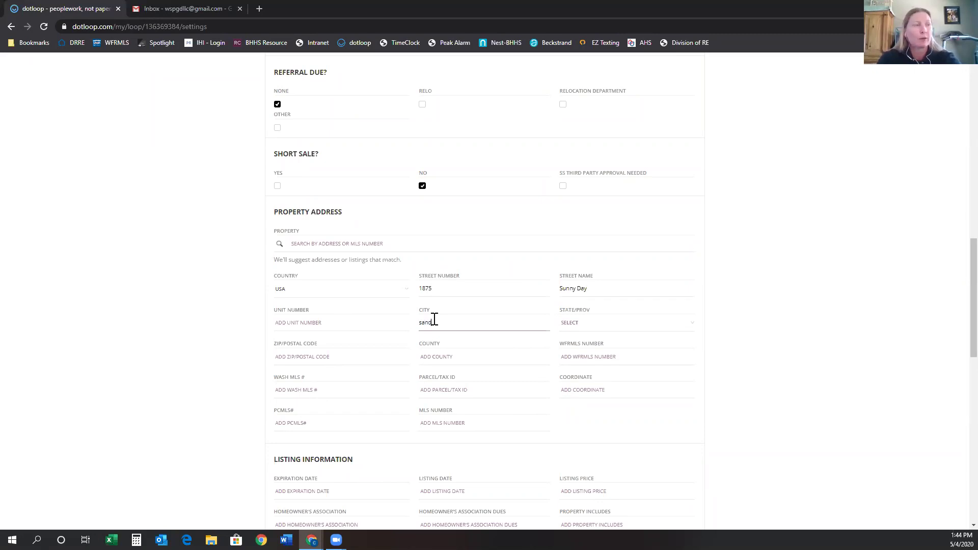
key(Tab)
text(ut)
key(Tab)
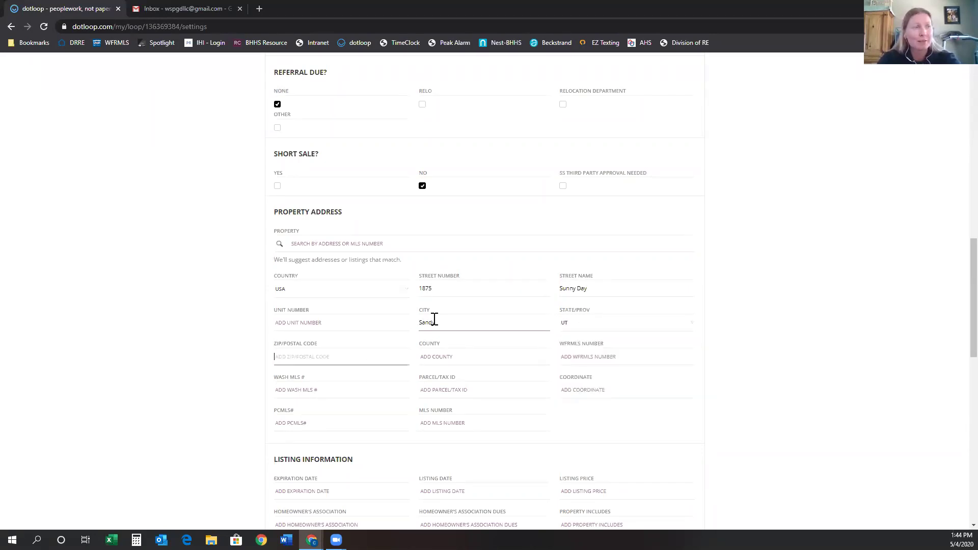
text(84093)
Enter Salt Lake County as the county and 9400 S as the coordinate.
key(Tab)
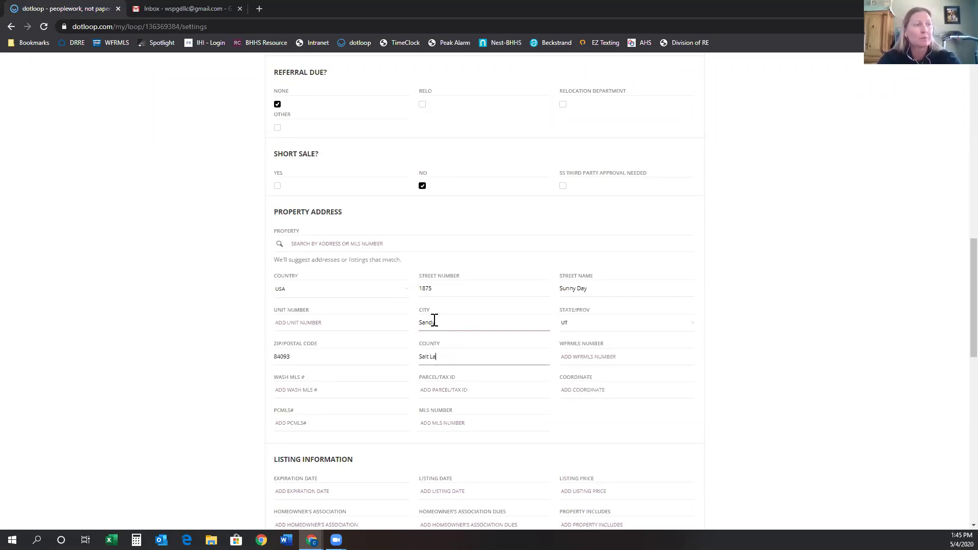
text(Salt Lake City)
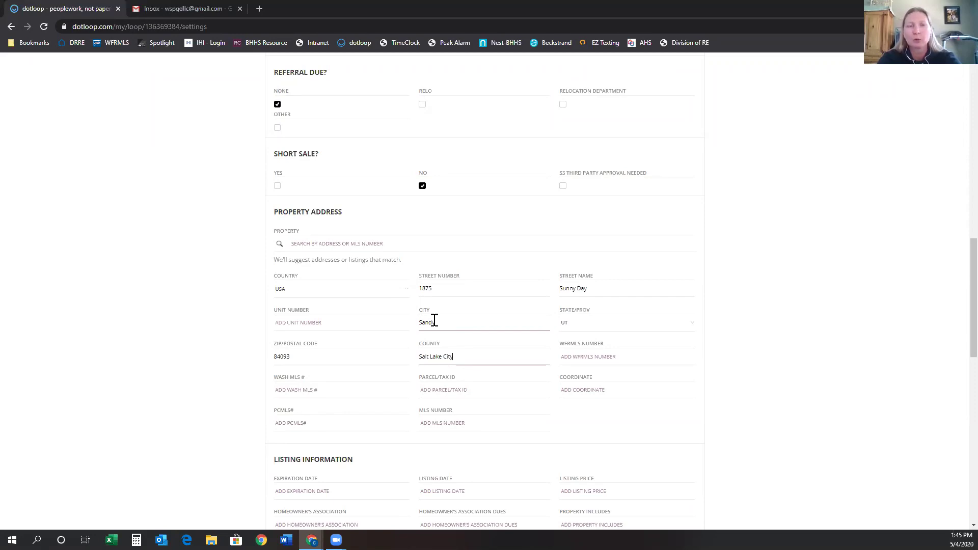
key(Tab)
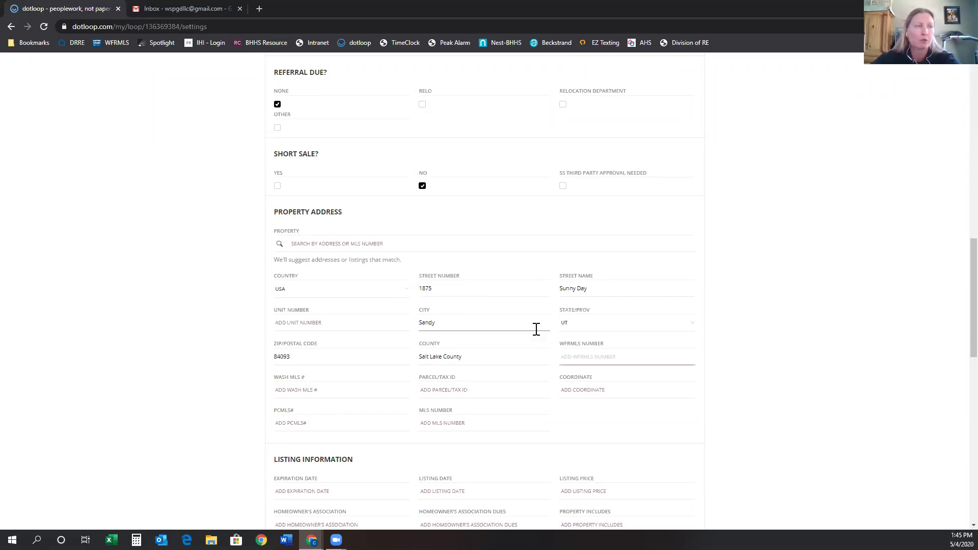
click(588, 388)
text(9400 S)
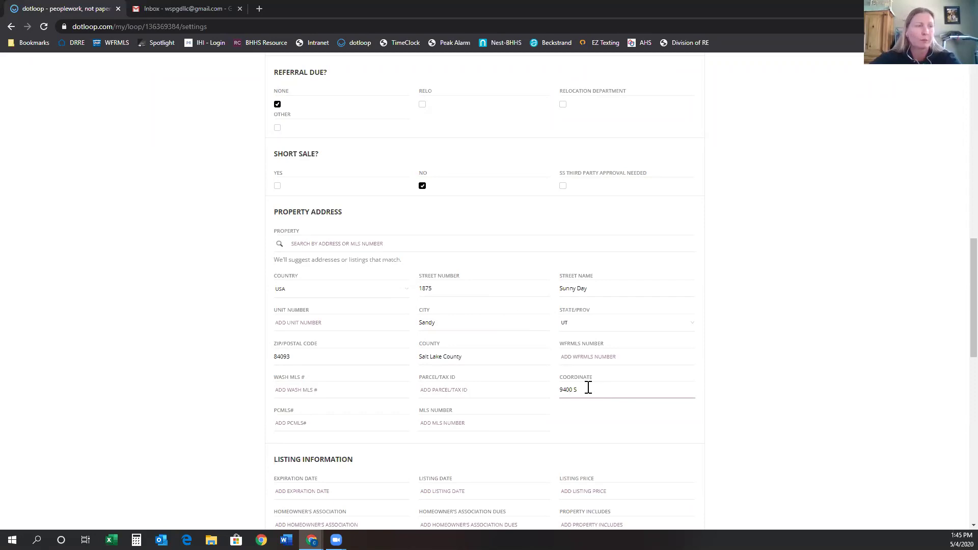
click(549, 422)
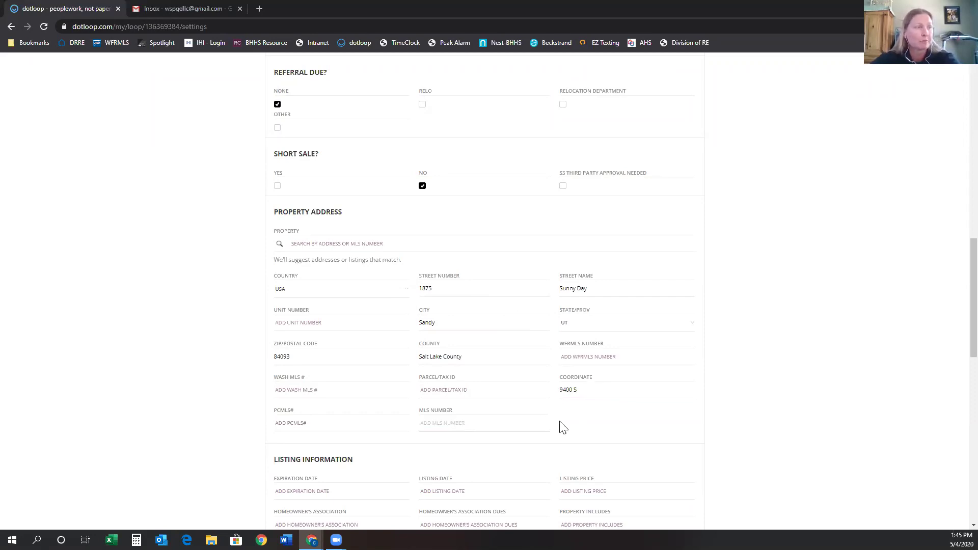
scroll(563, 426, down, 3)
click(308, 338)
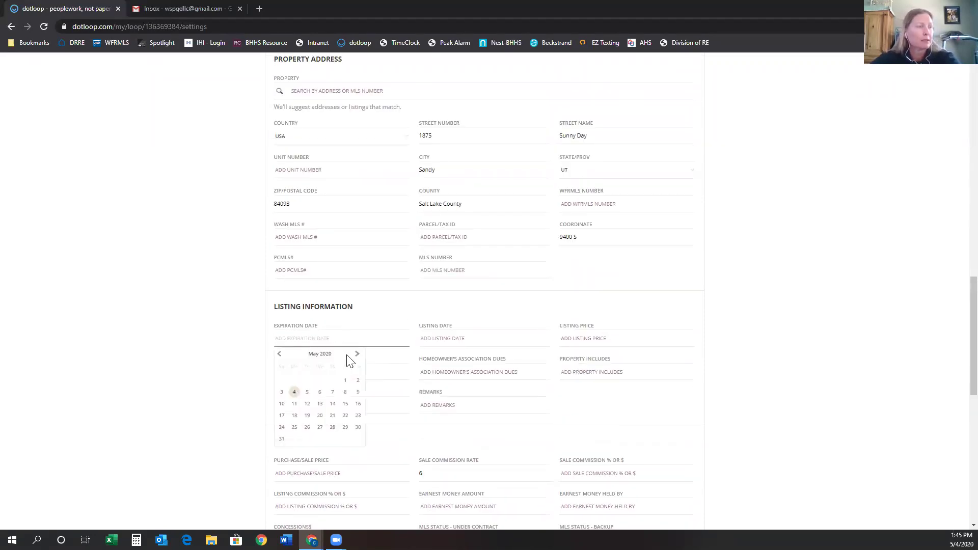
Set the expiration date to 11/19/2020 and the listing date to 05/04/2020.
click(356, 354)
click(356, 354)
click(356, 354)
click(357, 355)
click(357, 355)
click(356, 355)
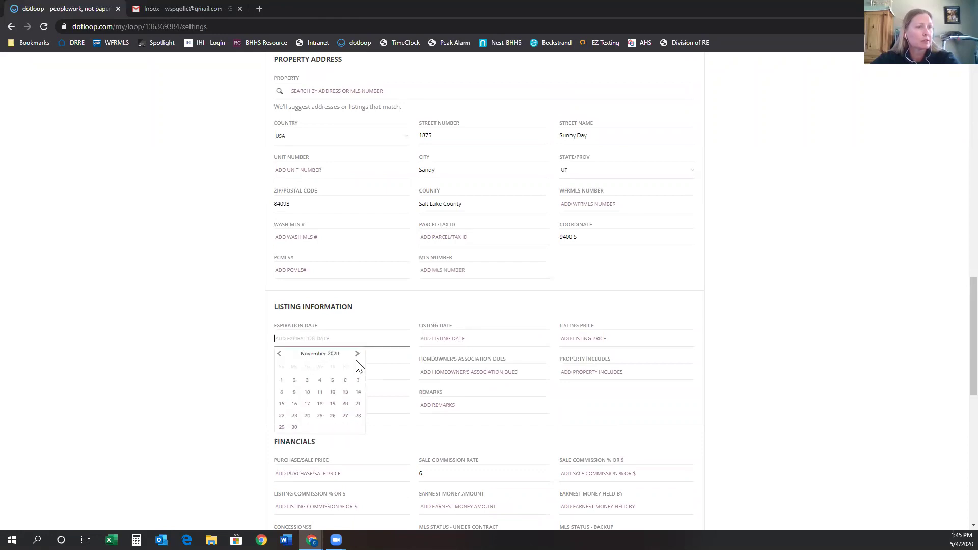
click(332, 404)
click(440, 338)
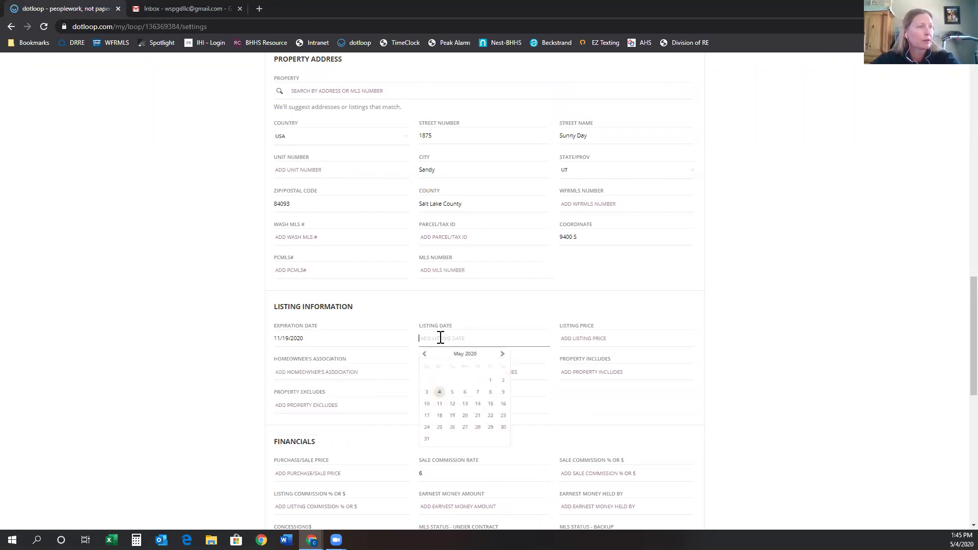
click(439, 392)
Enter 900,000 as the listing price.
click(589, 338)
text(900,000)
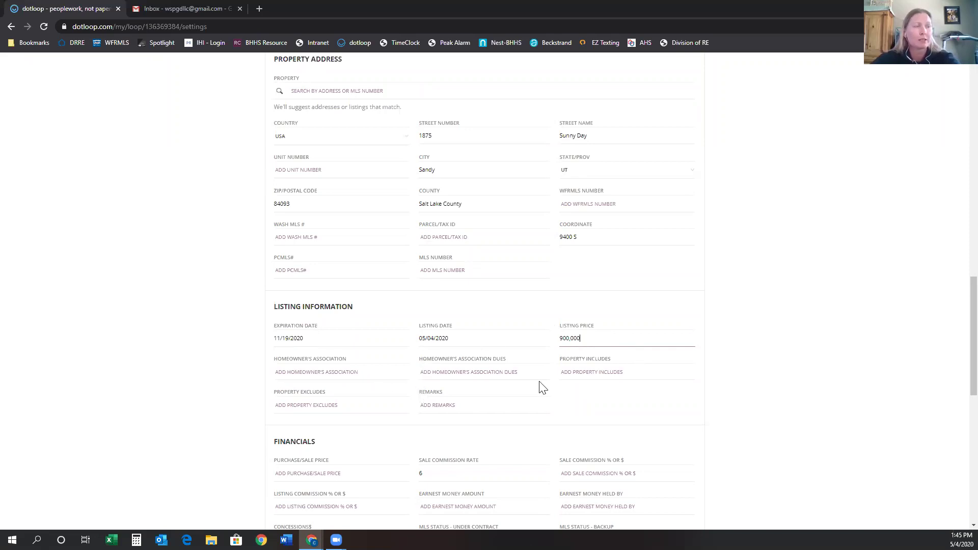
click(558, 390)
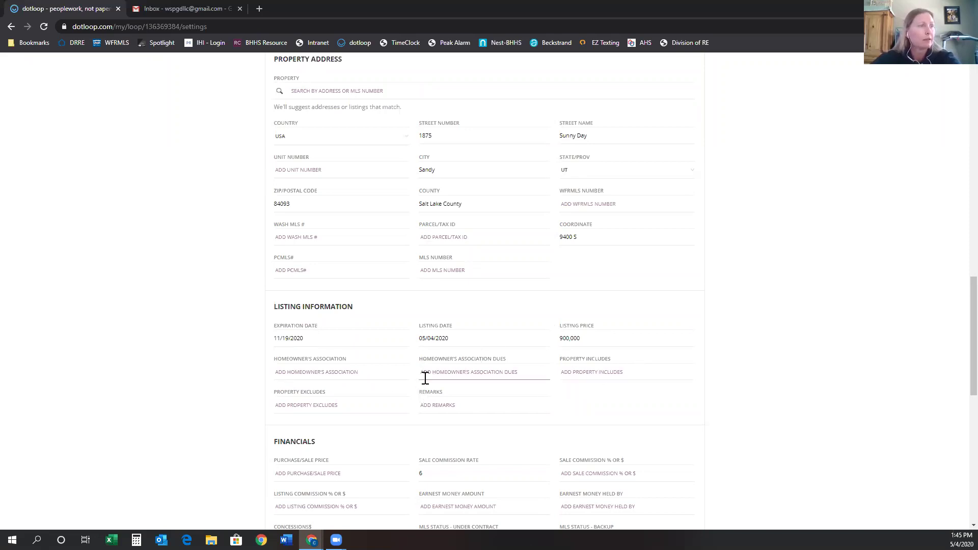
scroll(443, 394, down, 4)
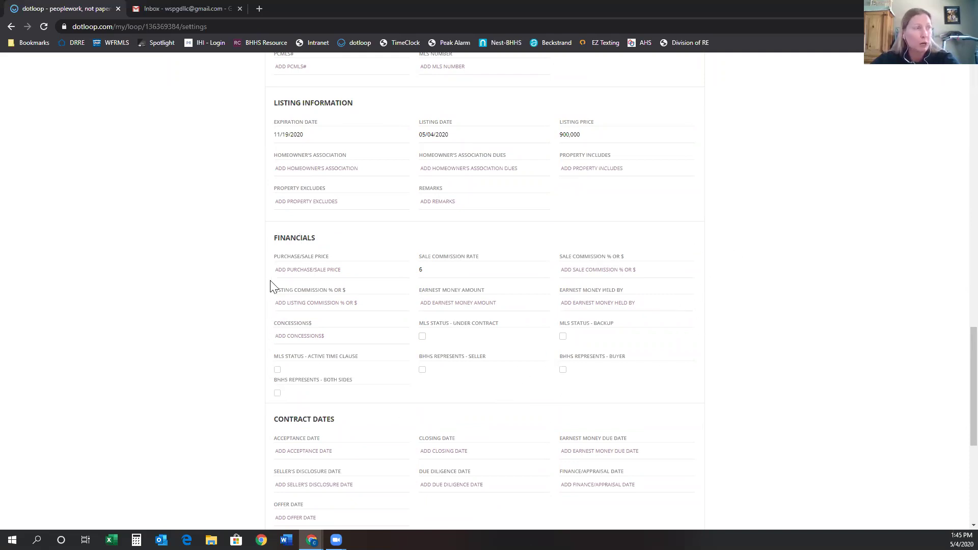
scroll(569, 403, down, 2)
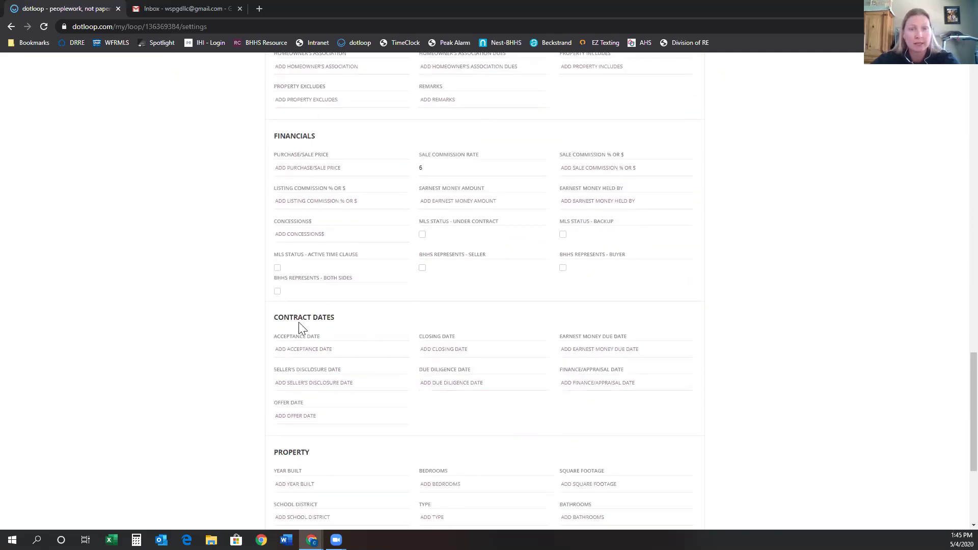
scroll(300, 320, down, 1)
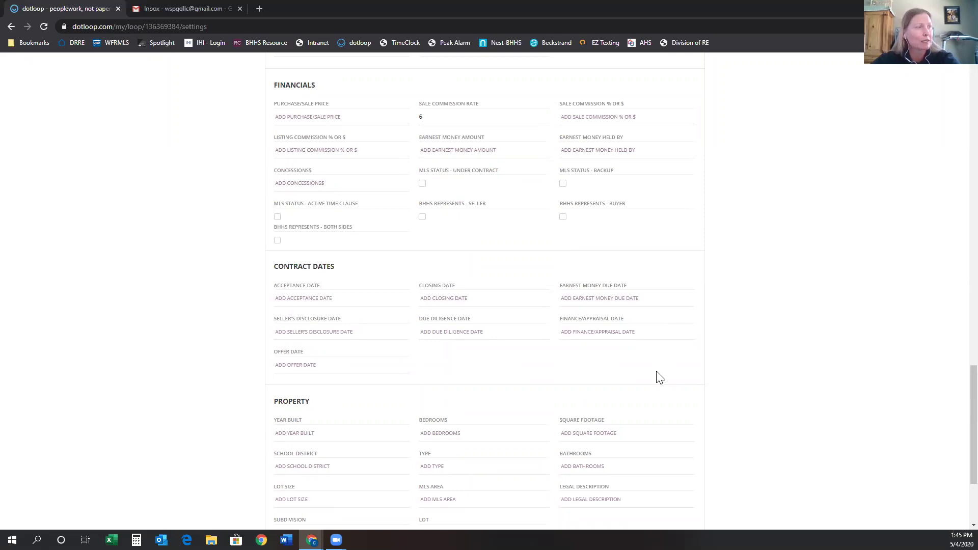
In the Property section, enter Year Built 1978, 4 bedrooms and 5000 square feet.
scroll(657, 377, down, 3)
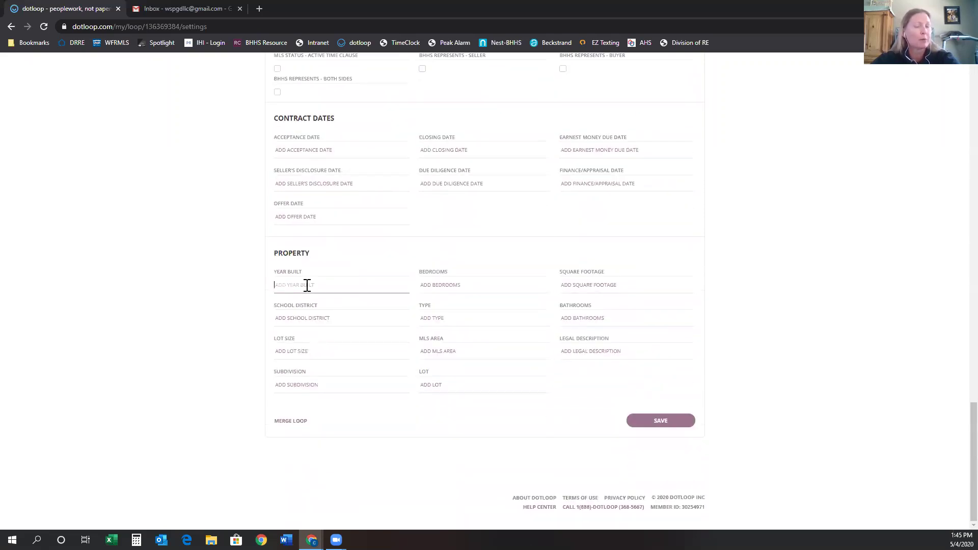
text(1978)
click(461, 283)
text(4)
click(607, 288)
text(55)
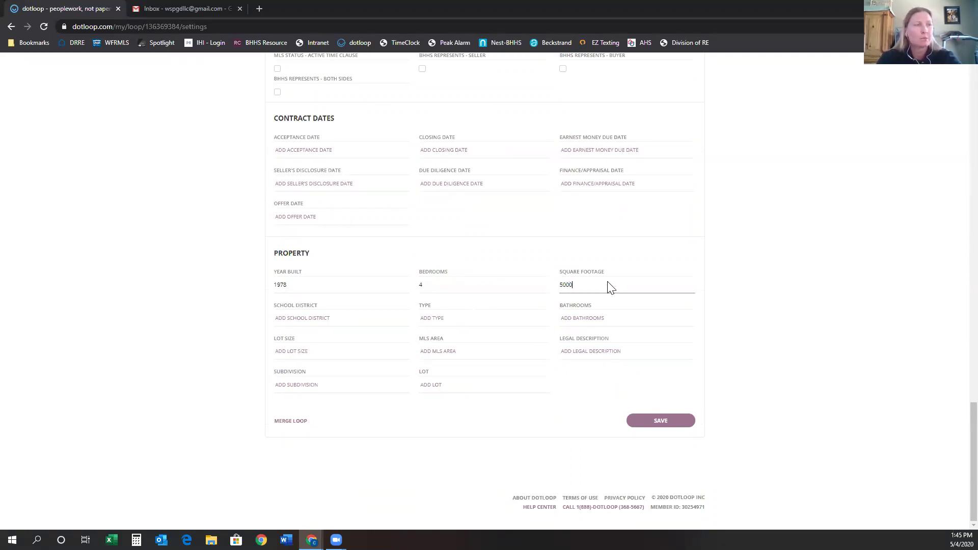
Choose Canyons as the school district and review the Property section.
click(341, 316)
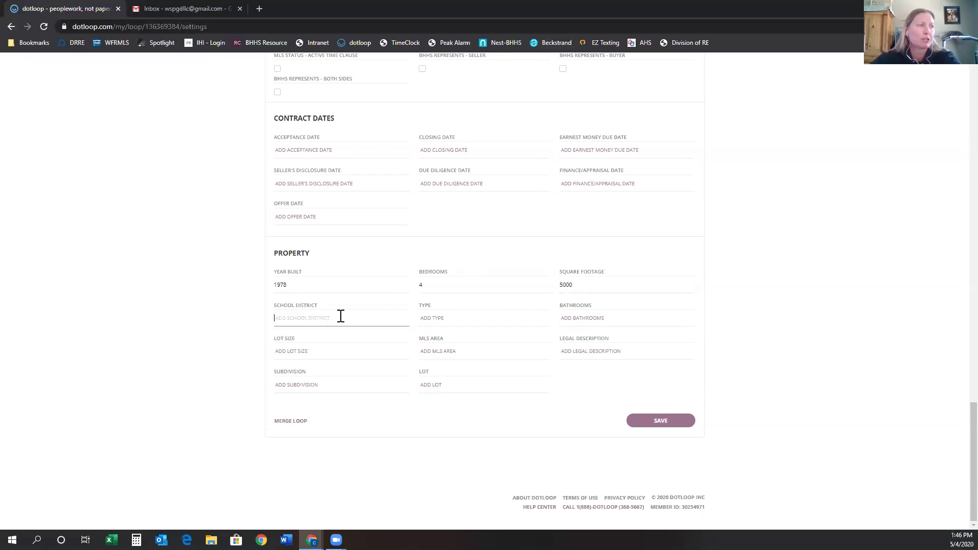
text(Canyons)
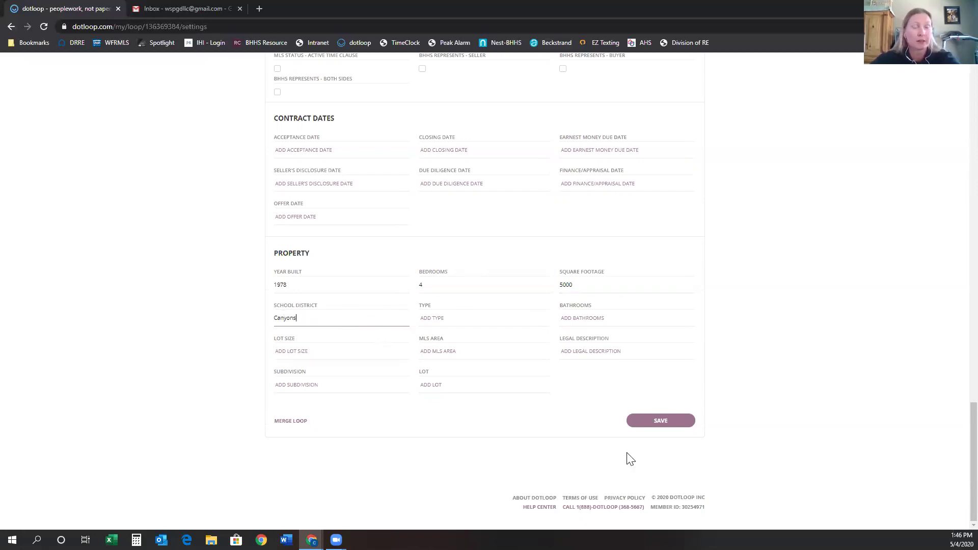
click(390, 247)
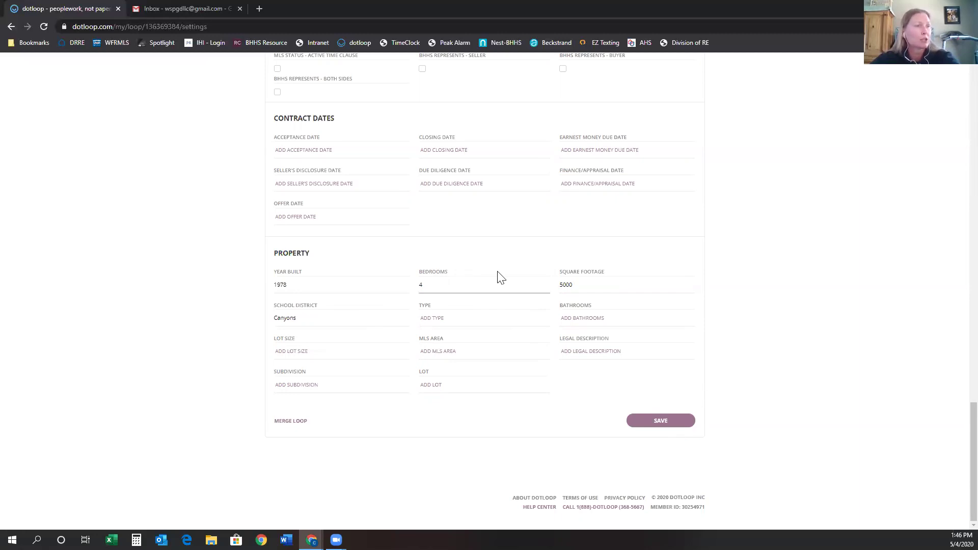
scroll(438, 280, up, 8)
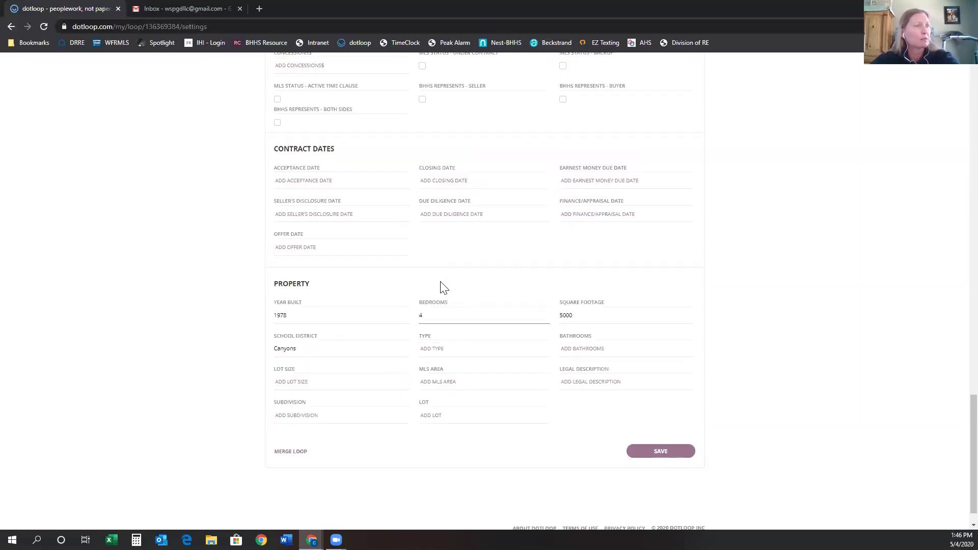
scroll(490, 300, up, 3)
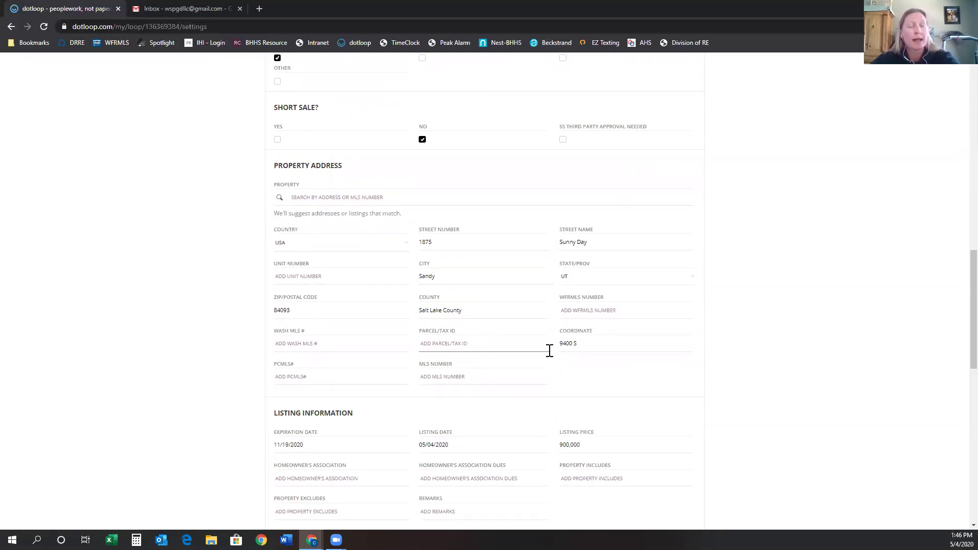
scroll(557, 358, down, 1)
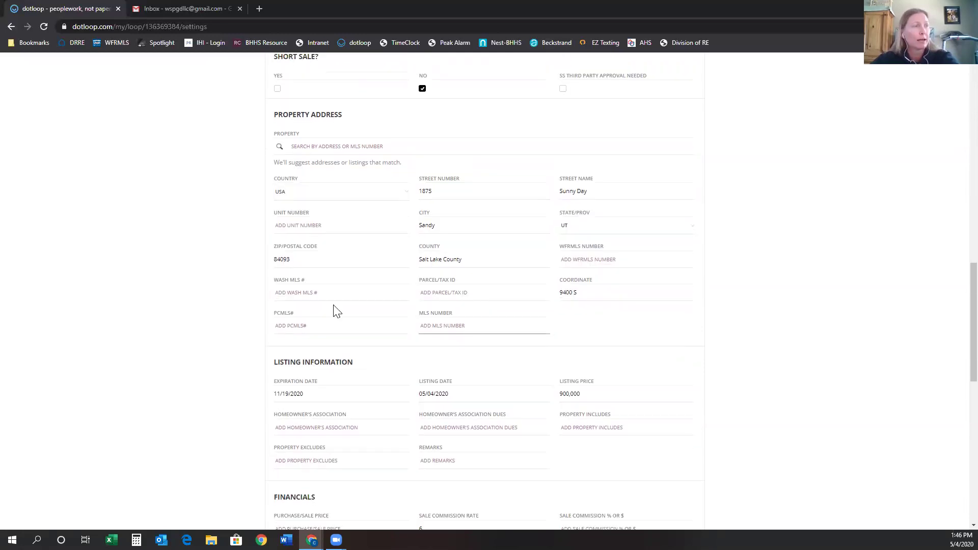
scroll(550, 305, down, 1)
scroll(550, 321, down, 10)
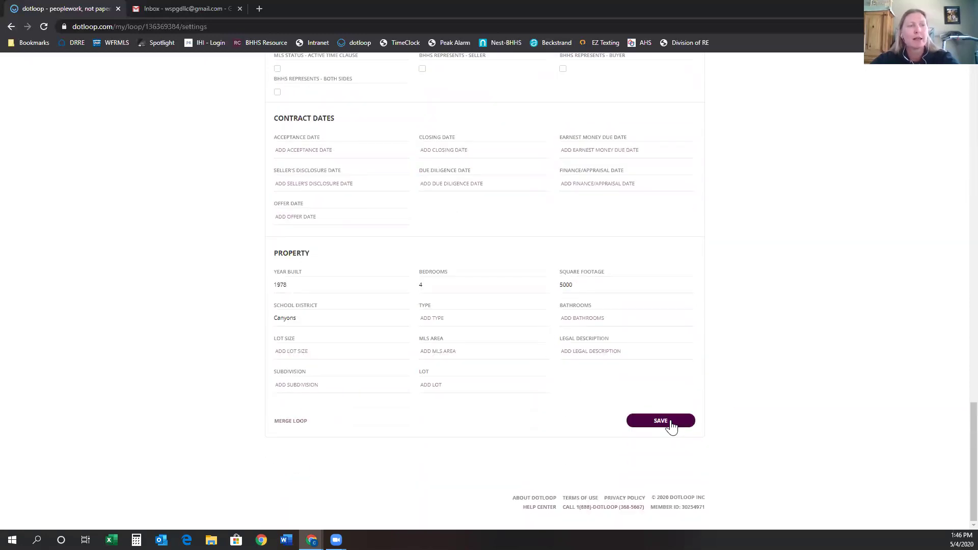
Save the updated loop details and go back to the loop's documents list.
click(670, 425)
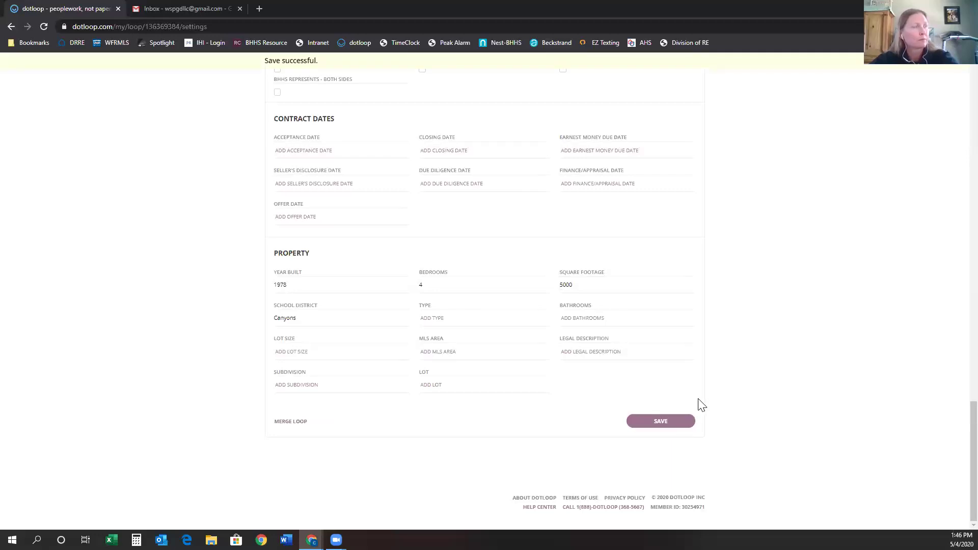
scroll(702, 404, up, 4)
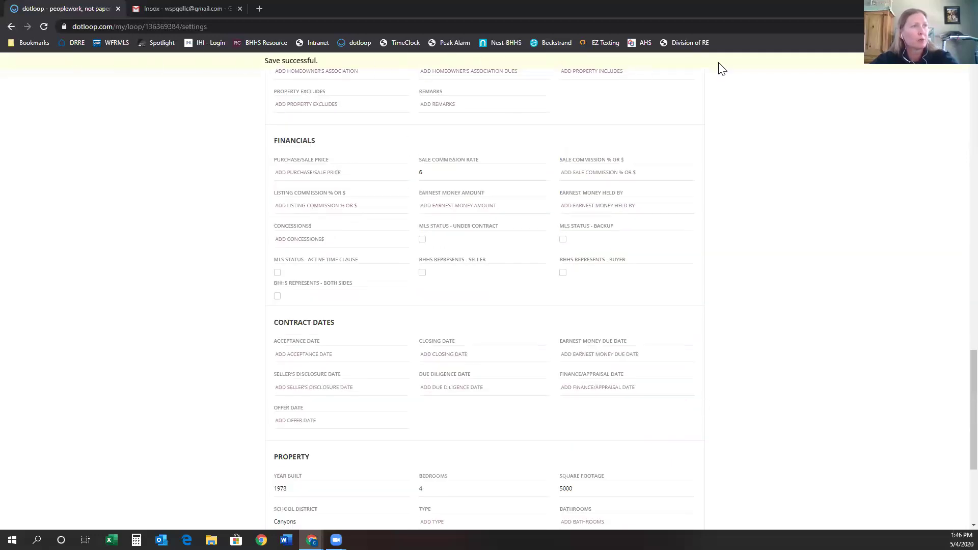
scroll(564, 294, up, 1)
scroll(564, 294, up, 15)
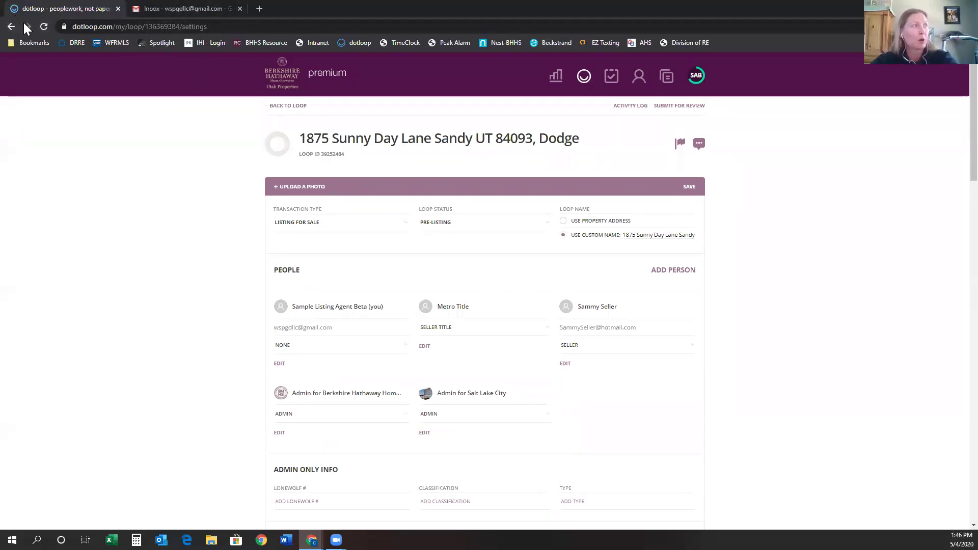
click(293, 109)
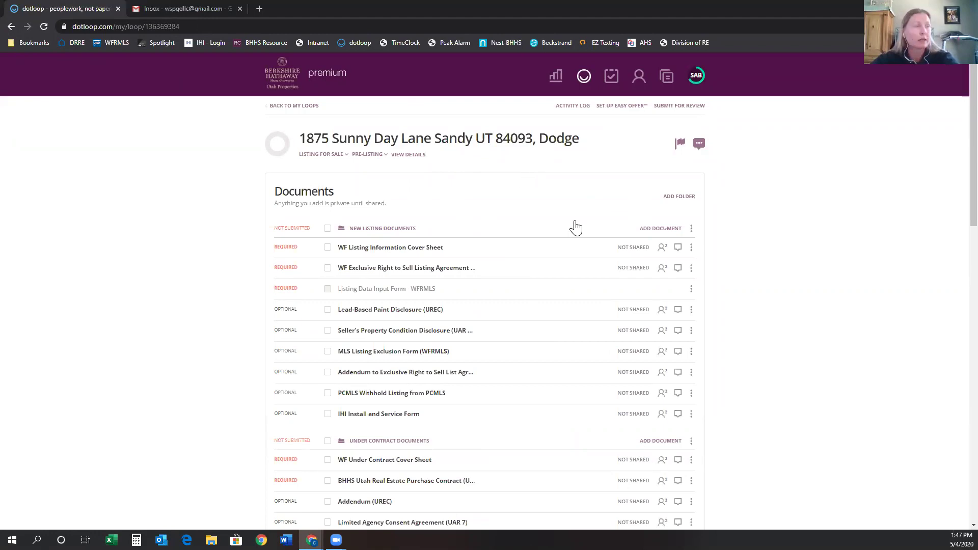
Autofill the WF Listing Information Cover Sheet, assigning 2 roles and filling 19 fields from the loop details.
click(395, 251)
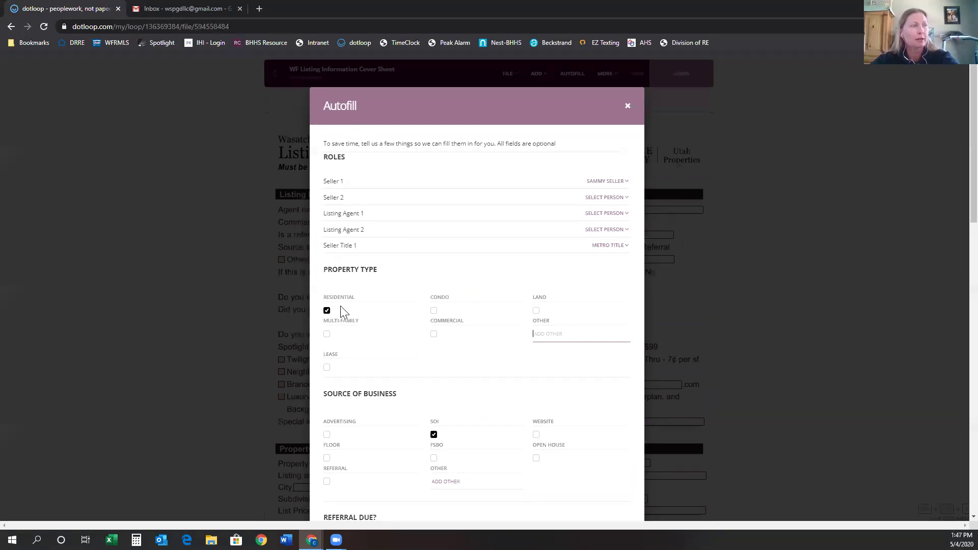
scroll(486, 453, down, 5)
click(547, 373)
click(560, 402)
scroll(539, 364, down, 11)
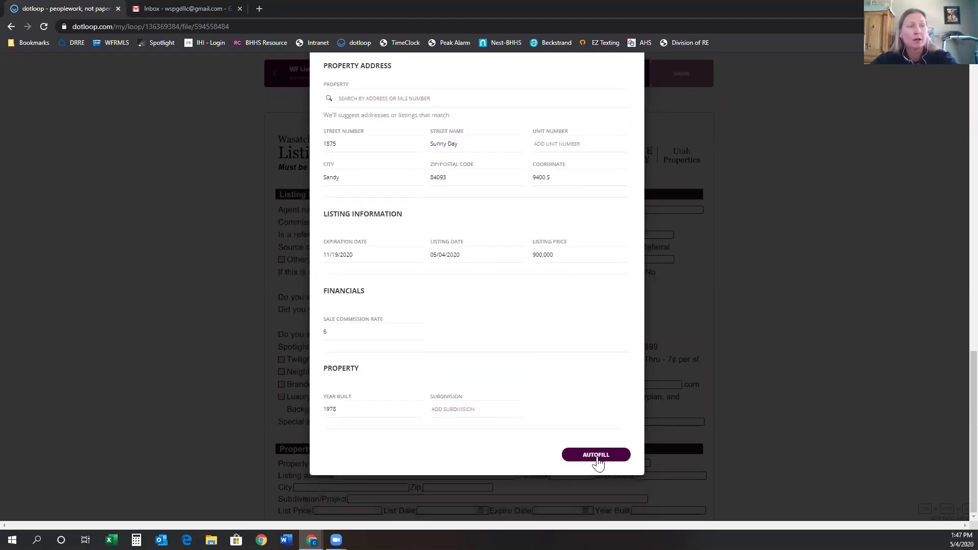
click(596, 458)
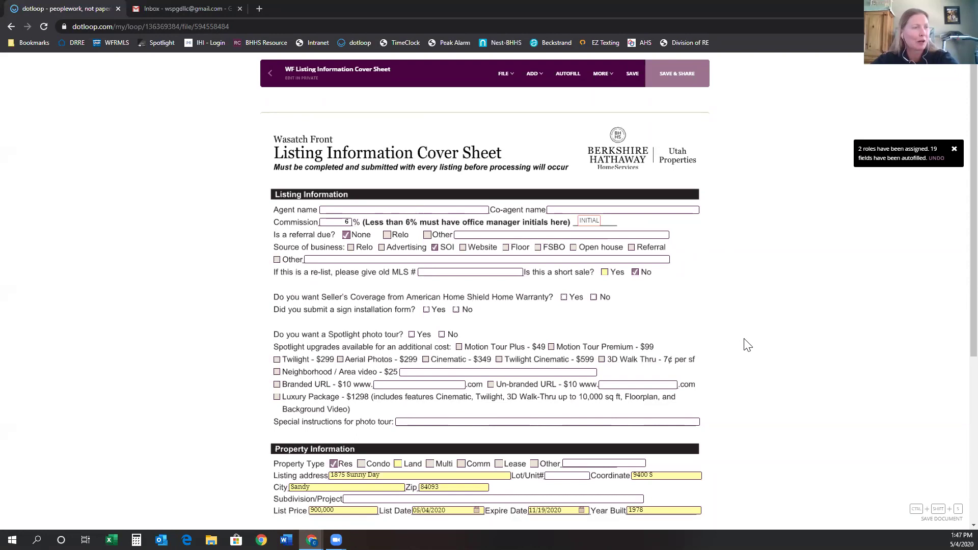
scroll(745, 348, down, 4)
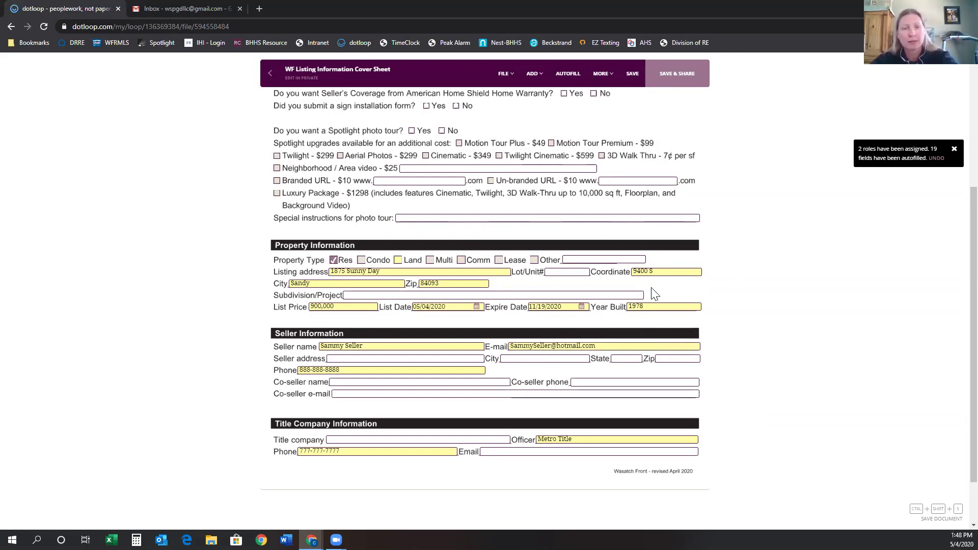
scroll(603, 385, up, 4)
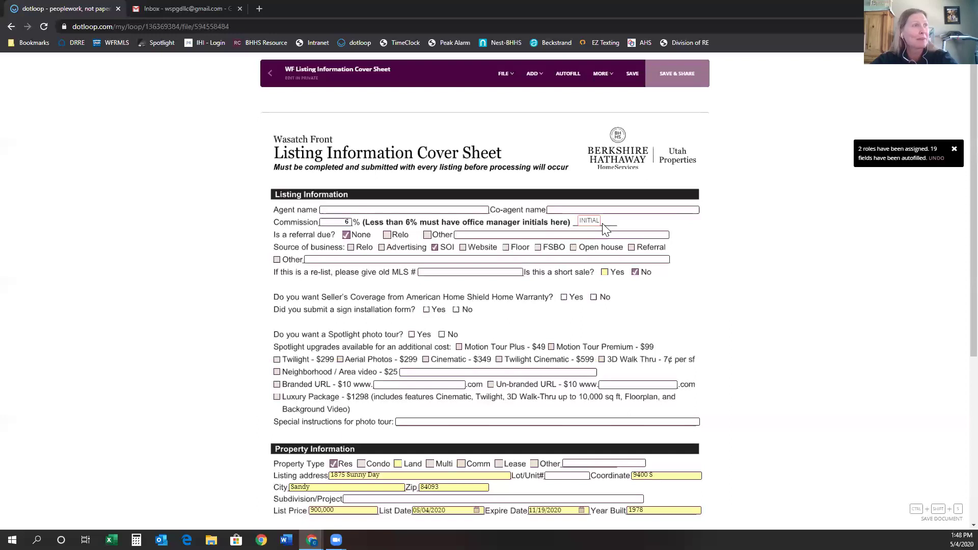
Save the autofilled cover sheet and return to the documents list without sharing it.
click(632, 77)
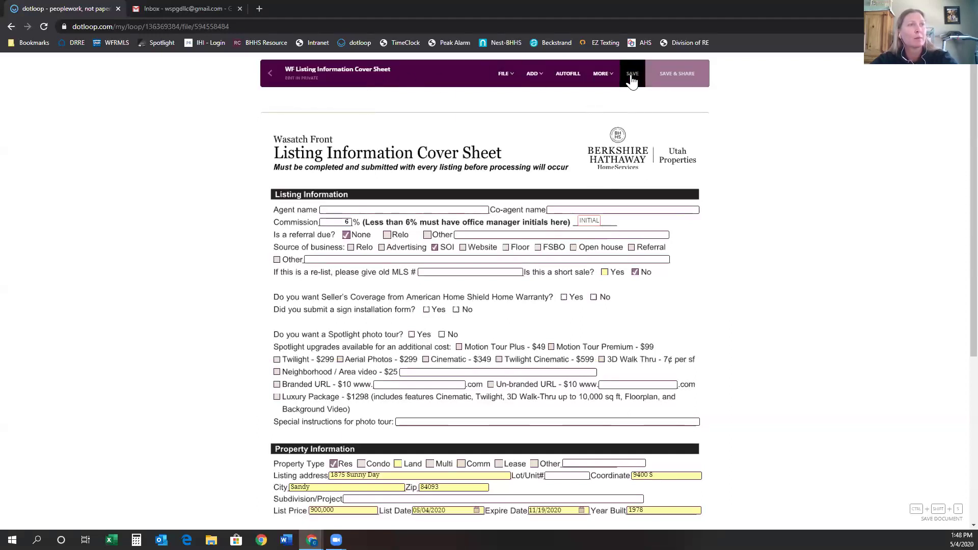
click(270, 74)
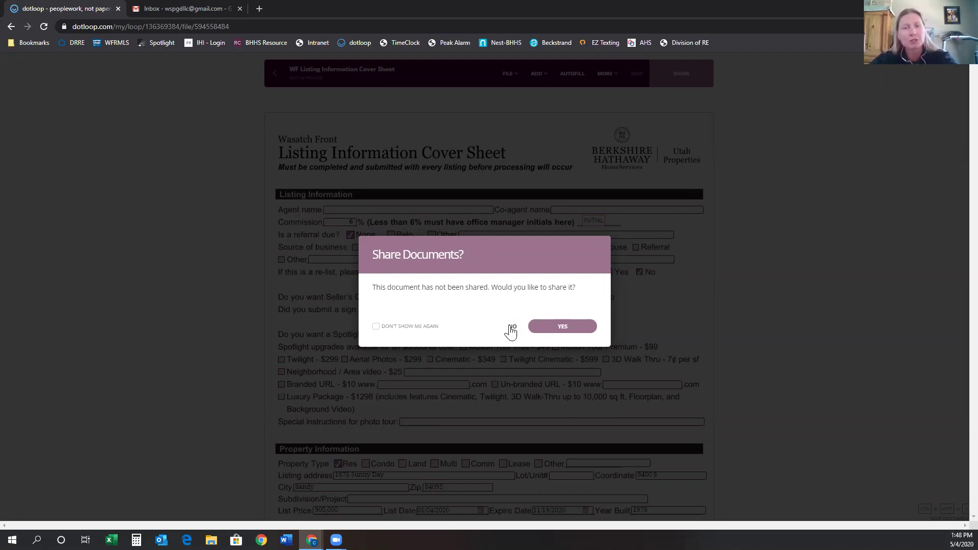
click(510, 327)
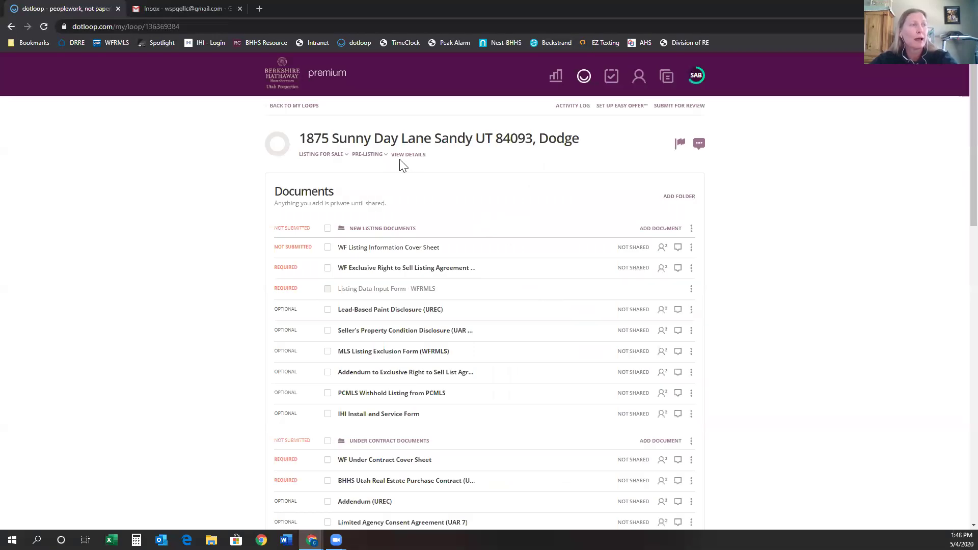
Give your own People entry the Listing Agent role, save the loop details, and return to the loop.
click(405, 154)
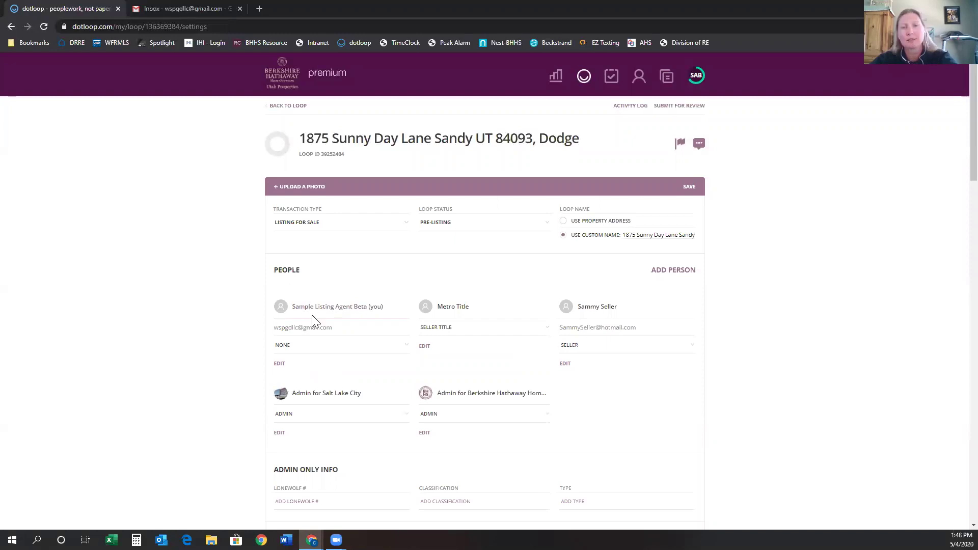
scroll(312, 315, down, 1)
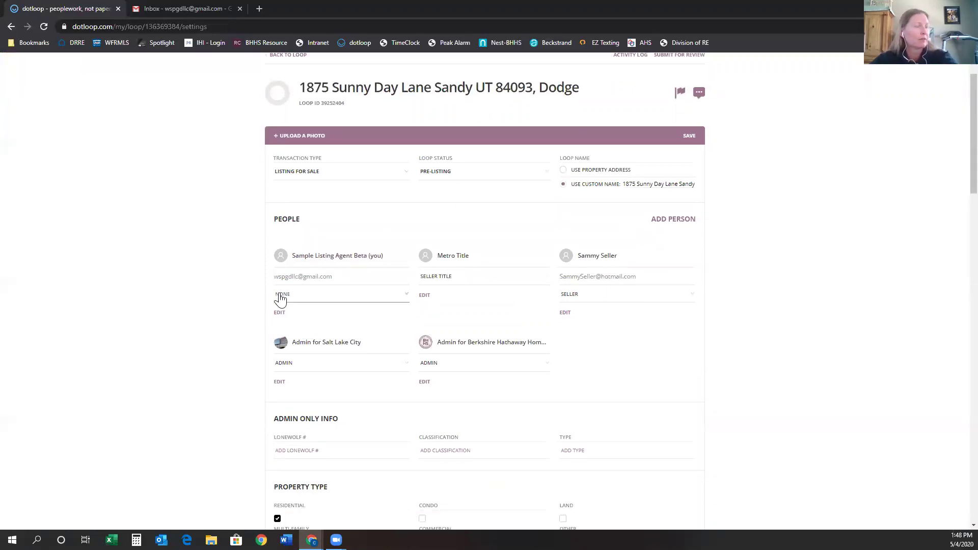
click(280, 297)
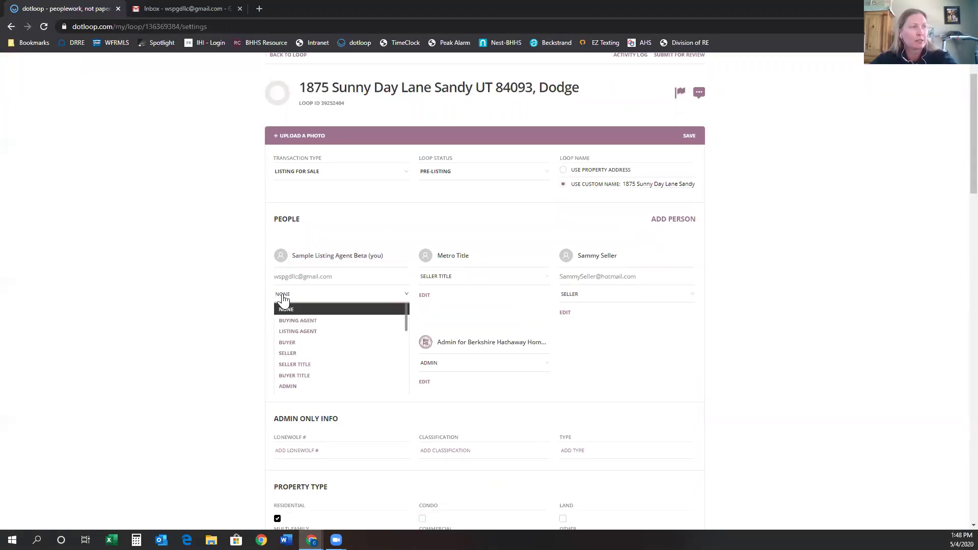
click(298, 331)
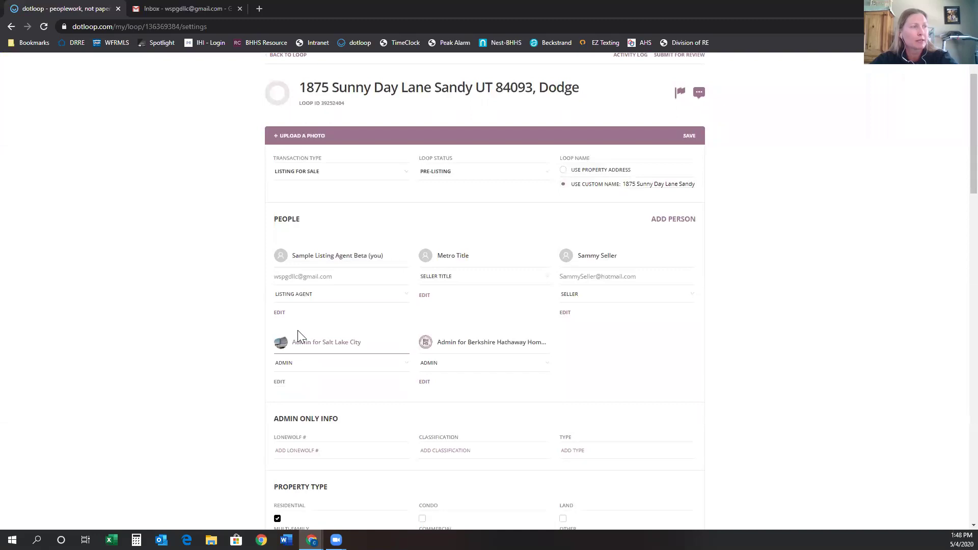
click(689, 145)
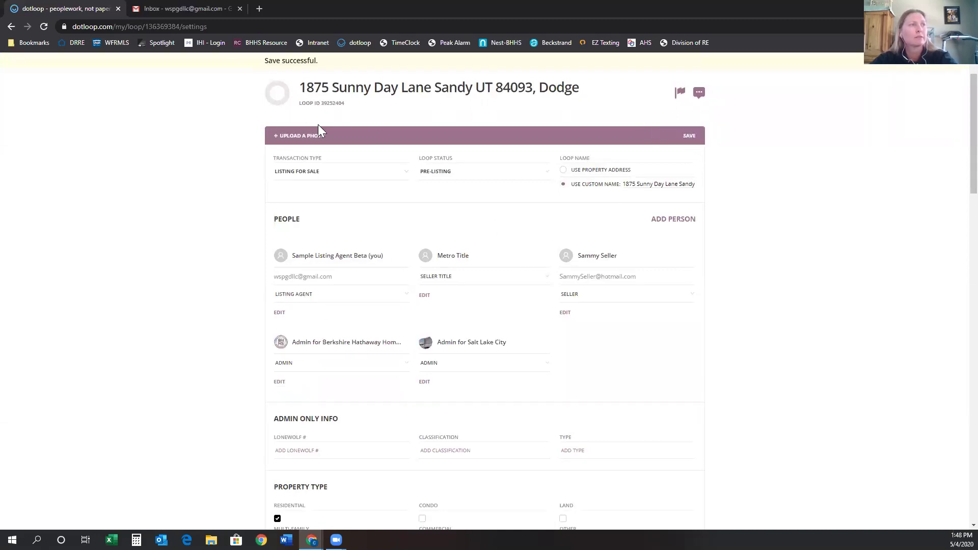
scroll(385, 148, up, 1)
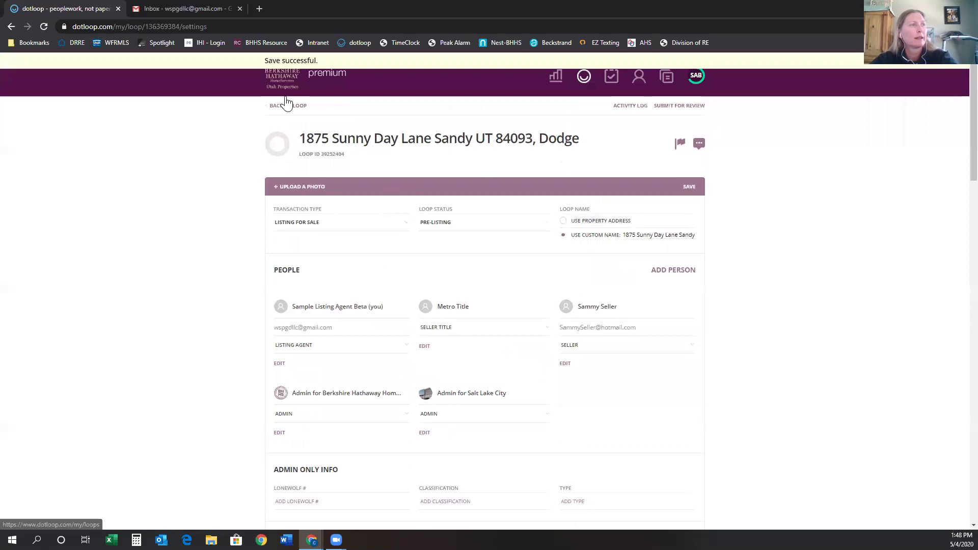
click(287, 108)
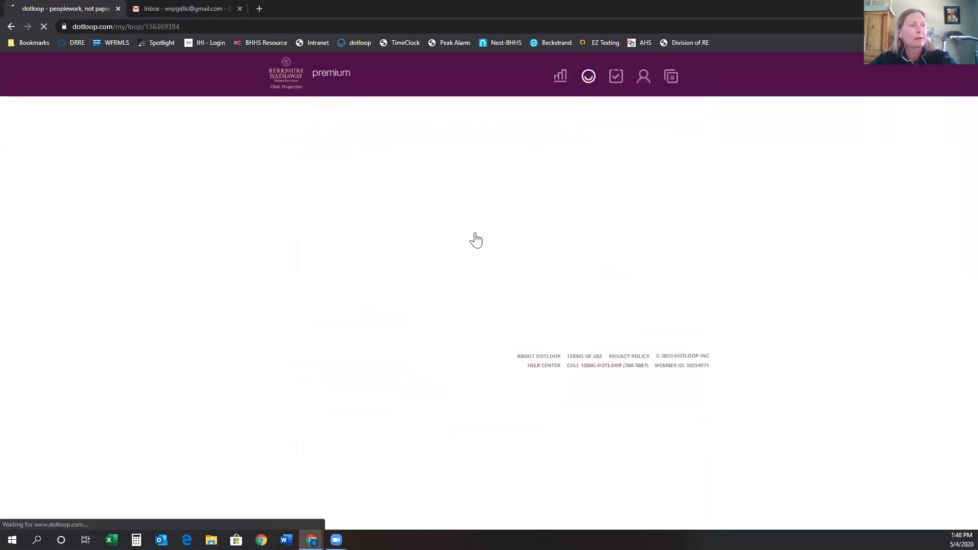
Re-autofill the WF Listing Information Cover Sheet, now assigning 3 roles including the listing agent.
click(423, 248)
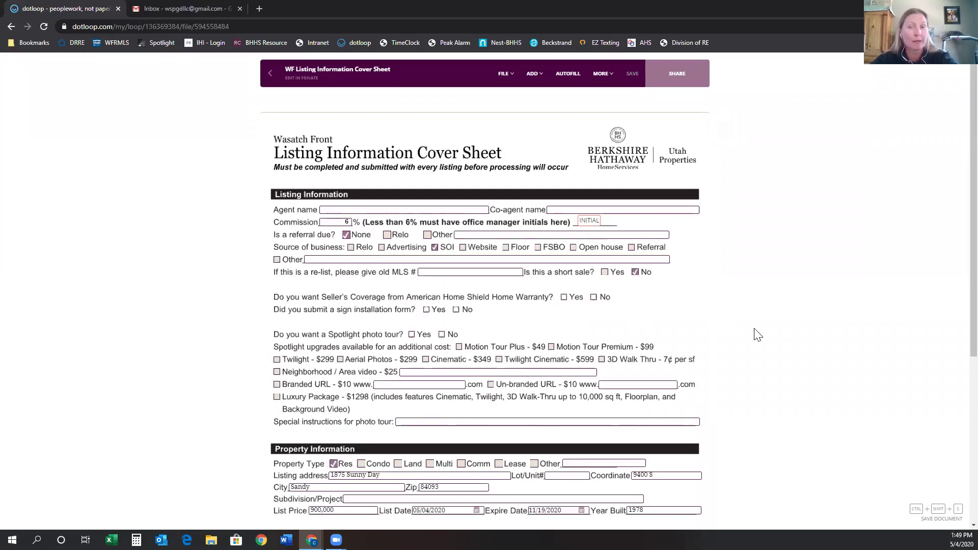
click(570, 74)
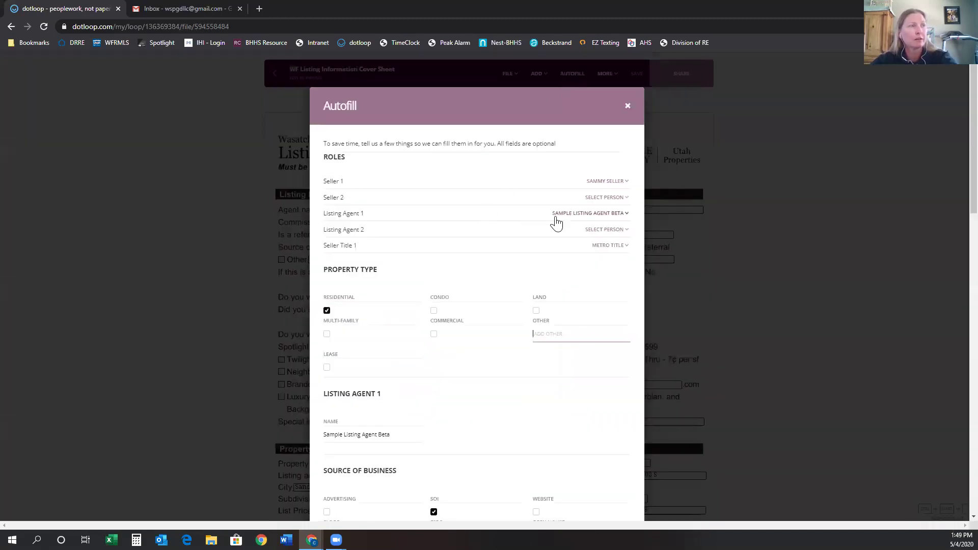
scroll(598, 247, down, 1)
scroll(640, 445, down, 15)
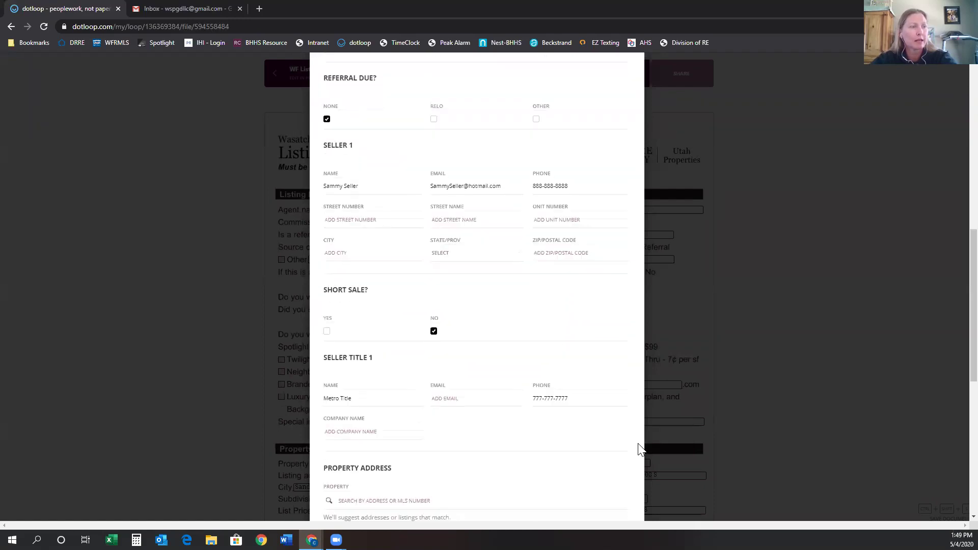
click(604, 456)
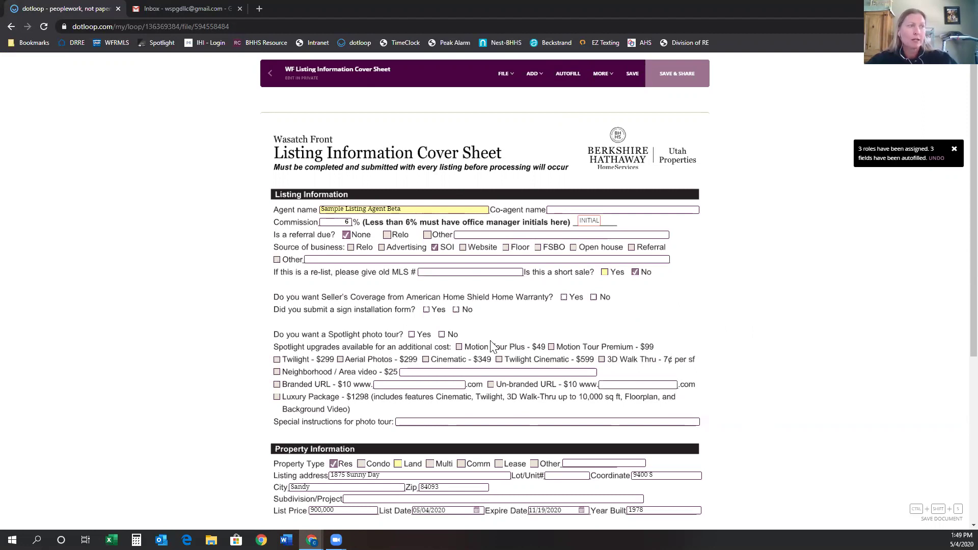
Review and save the re-autofilled cover sheet, then exit to the loop without sharing it.
scroll(534, 331, down, 2)
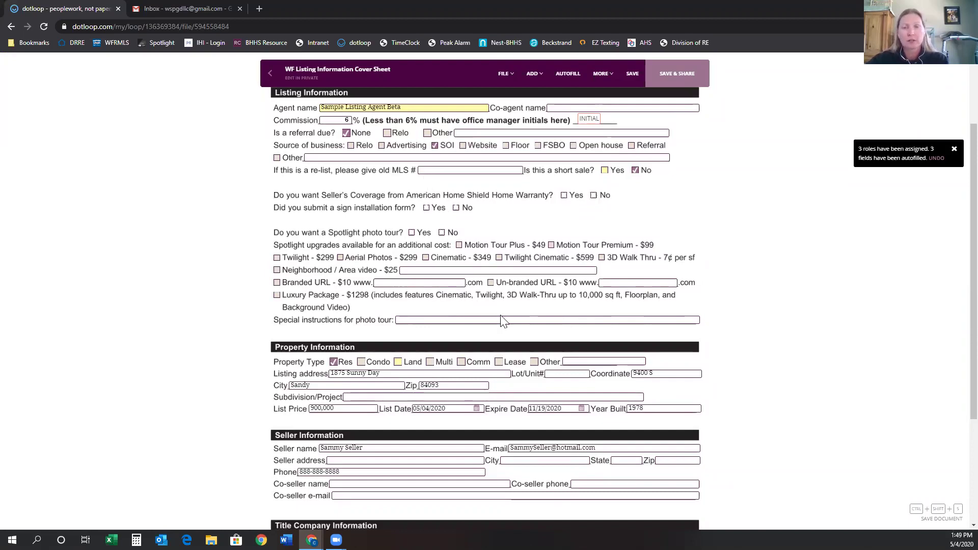
scroll(503, 318, down, 1)
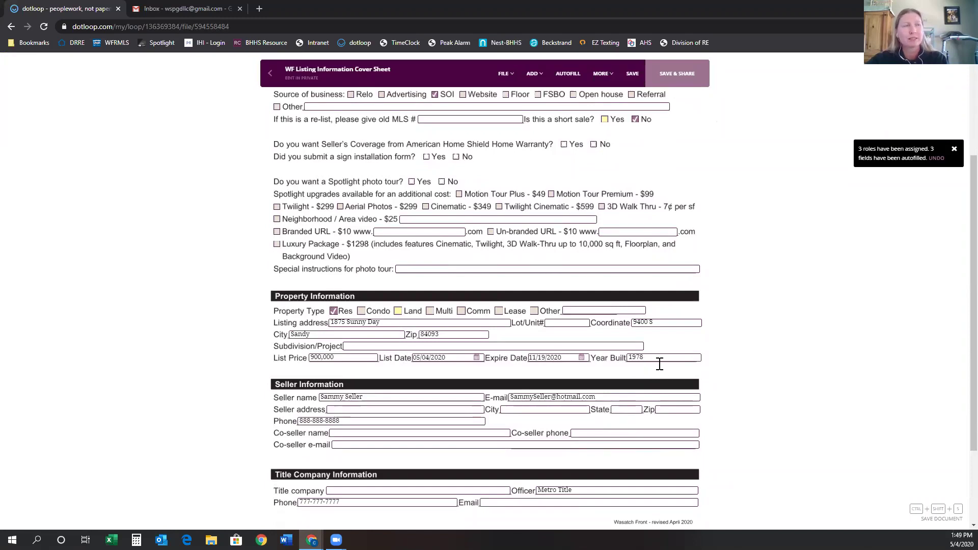
scroll(659, 367, up, 3)
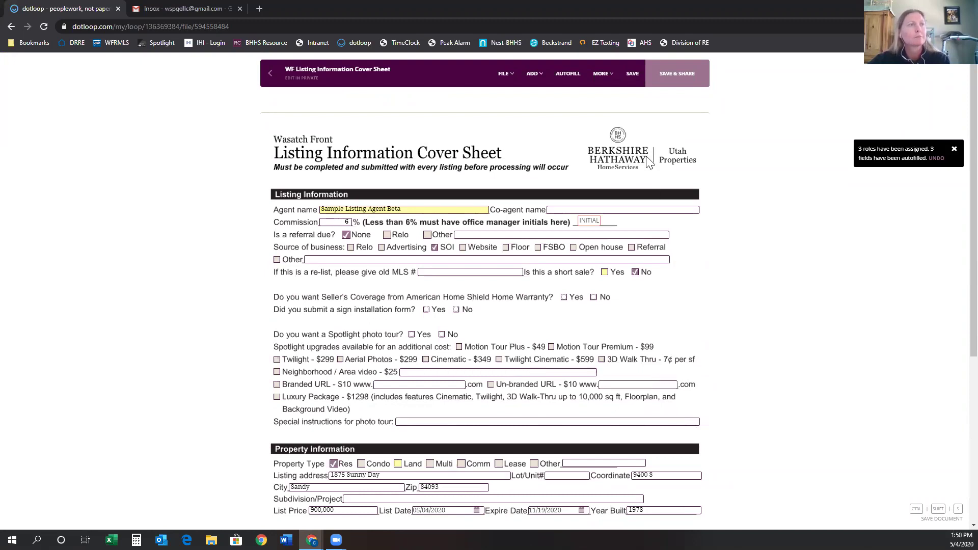
click(631, 77)
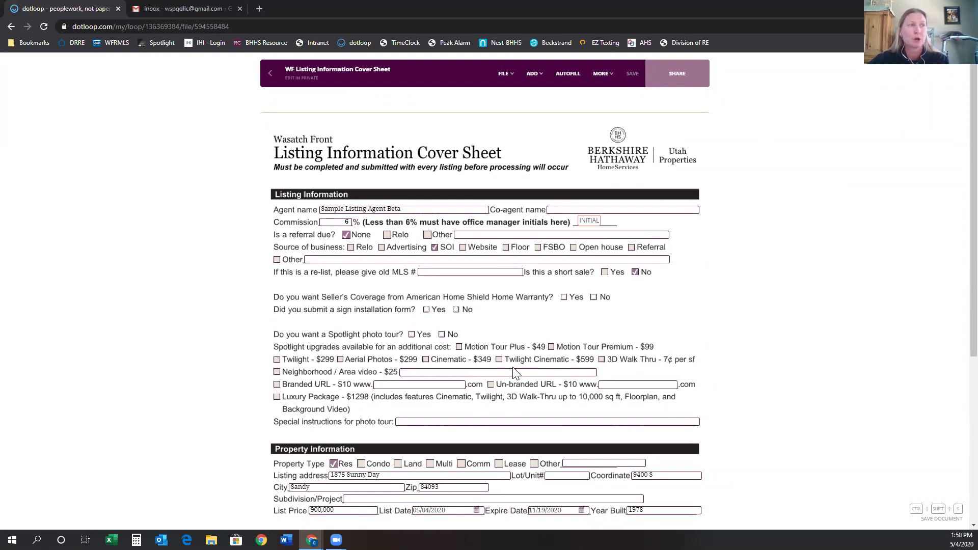
scroll(581, 359, down, 5)
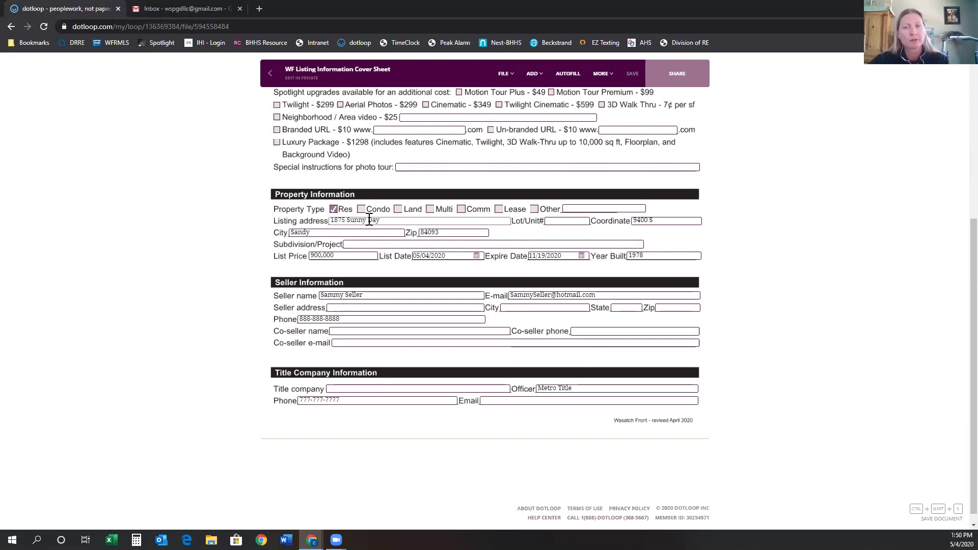
click(271, 73)
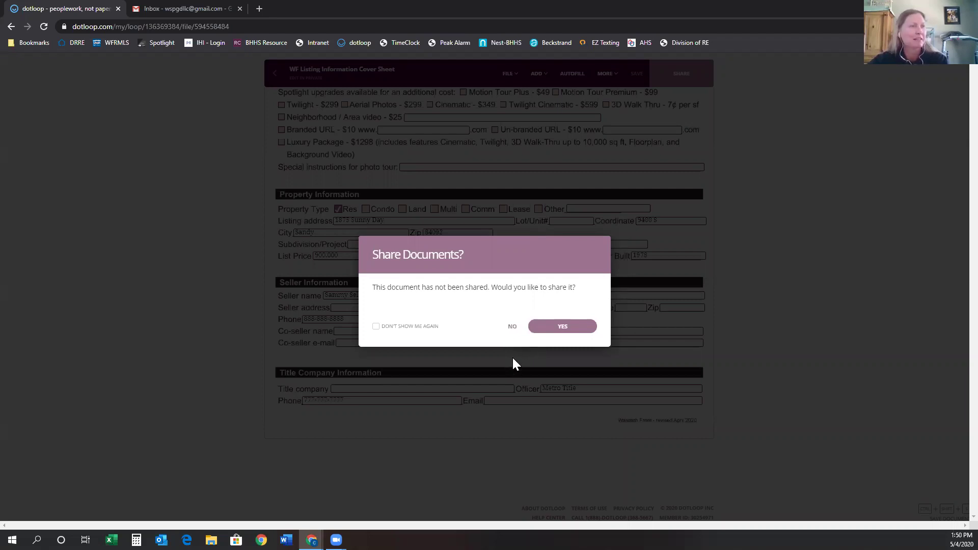
click(512, 327)
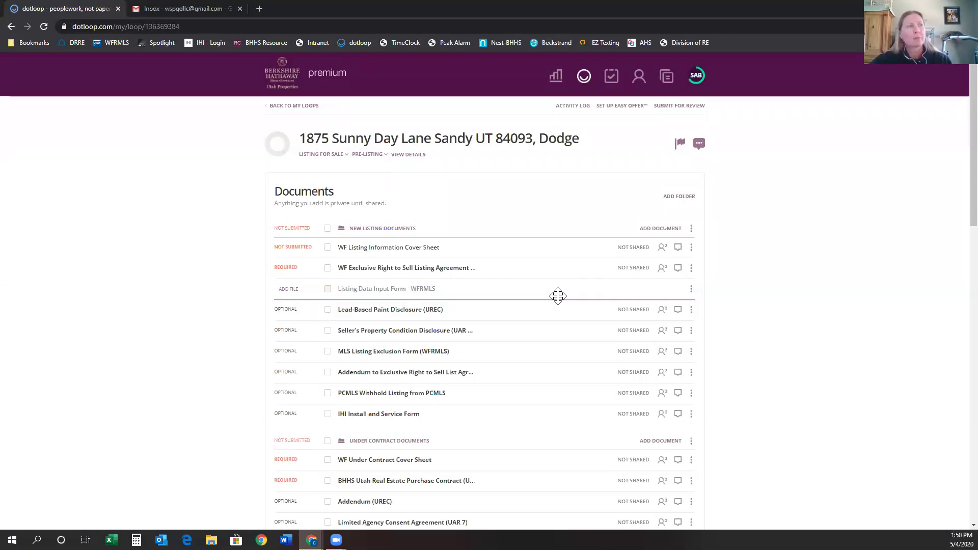
Look over the loop's documents and People, then open the WF Exclusive Right to Sell Listing Agreement.
scroll(732, 283, down, 15)
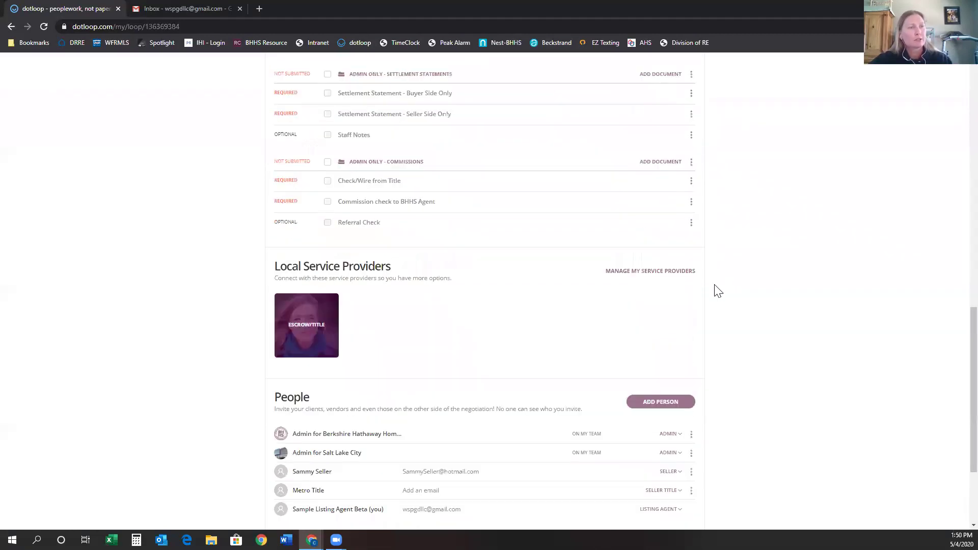
scroll(717, 289, up, 5)
scroll(716, 289, down, 7)
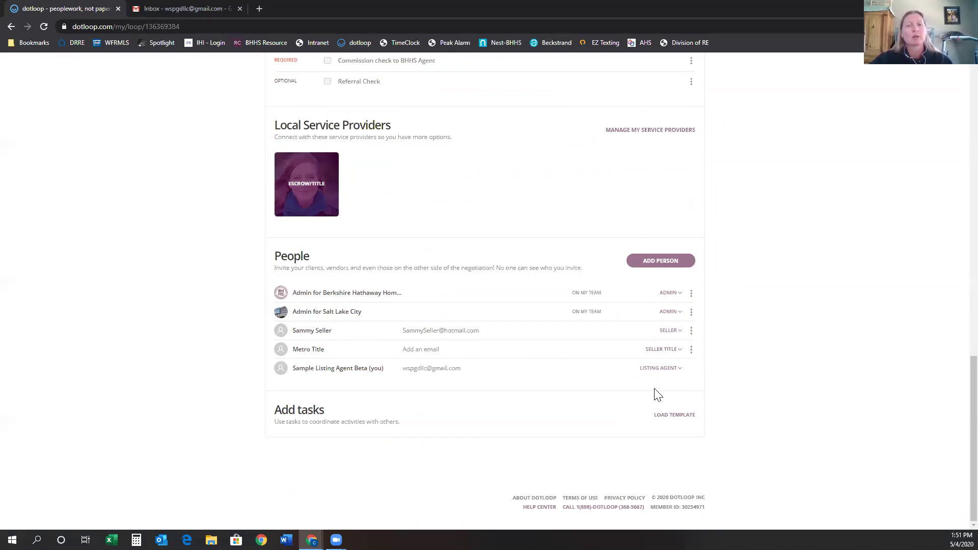
scroll(655, 395, up, 15)
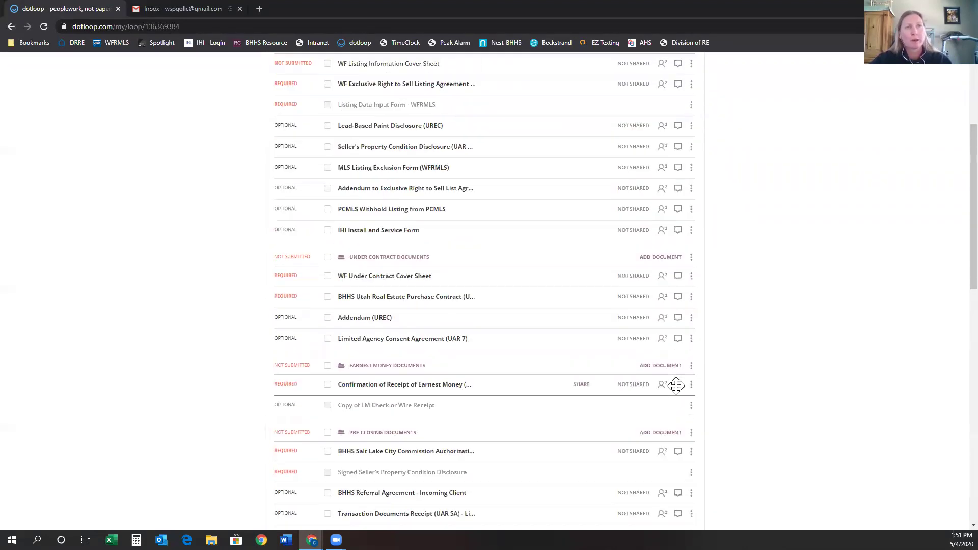
scroll(675, 385, up, 4)
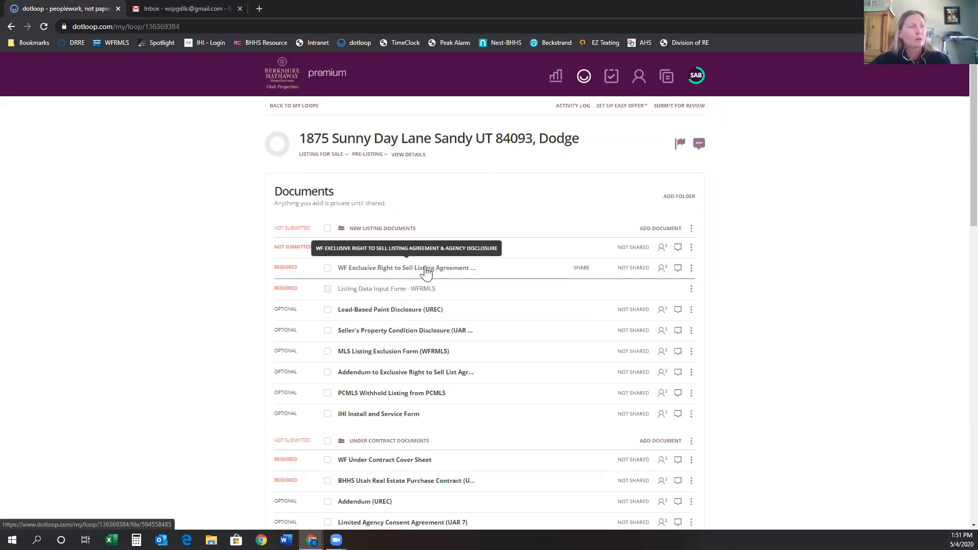
scroll(492, 313, down, 20)
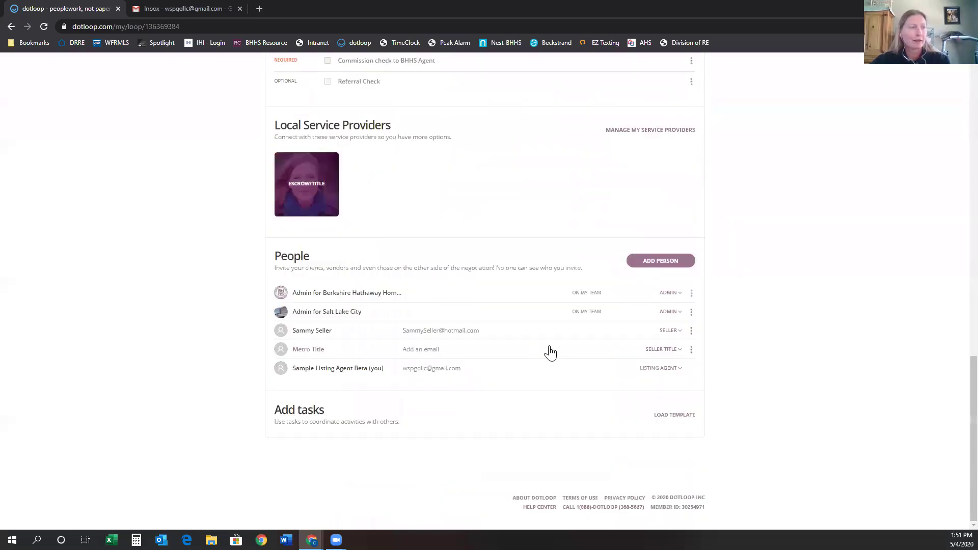
scroll(463, 324, up, 20)
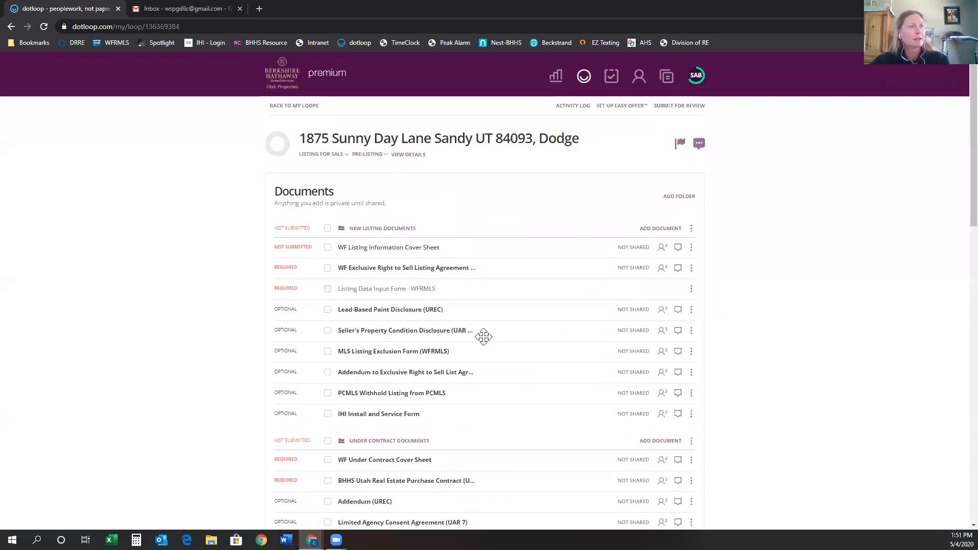
click(412, 273)
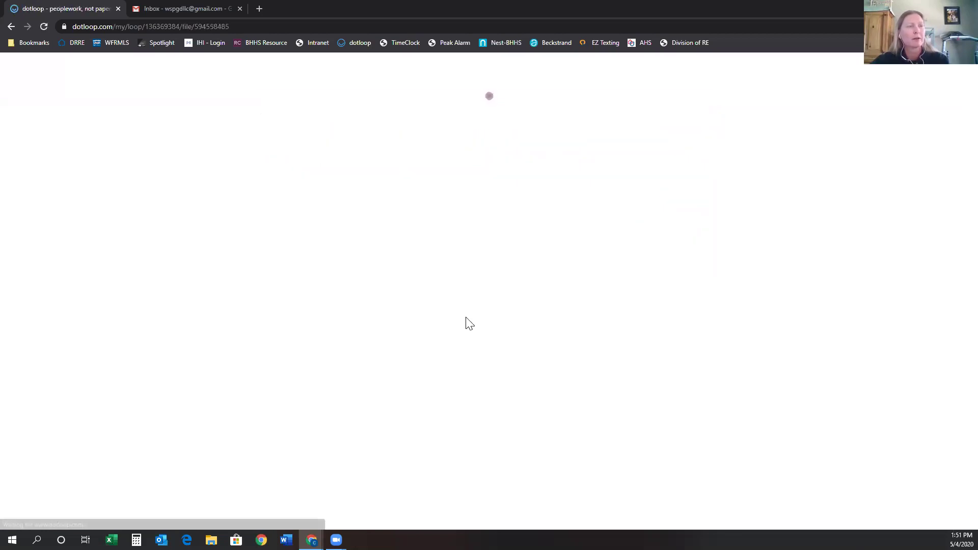
Autofill the listing agreement's seller and property details, assigning 2 roles and filling 6 fields.
scroll(487, 393, down, 3)
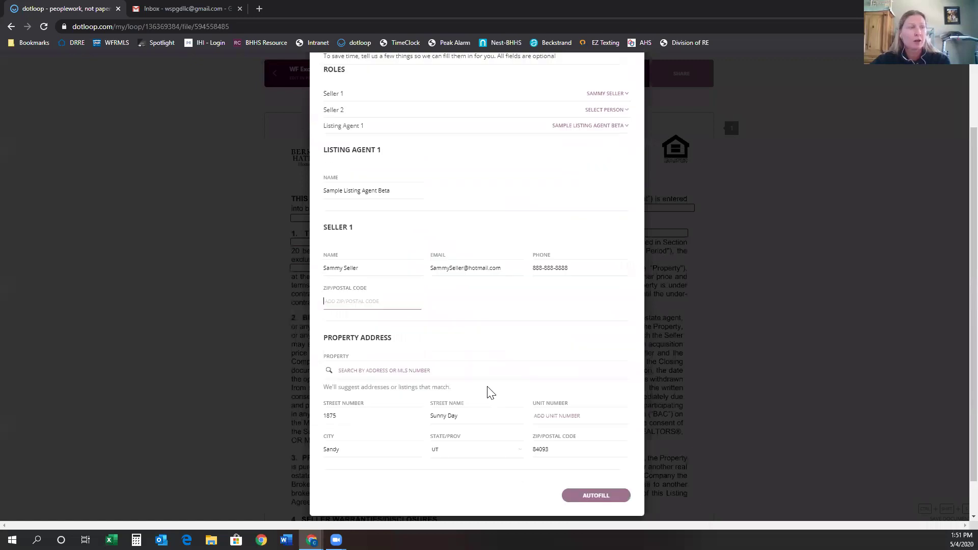
click(588, 456)
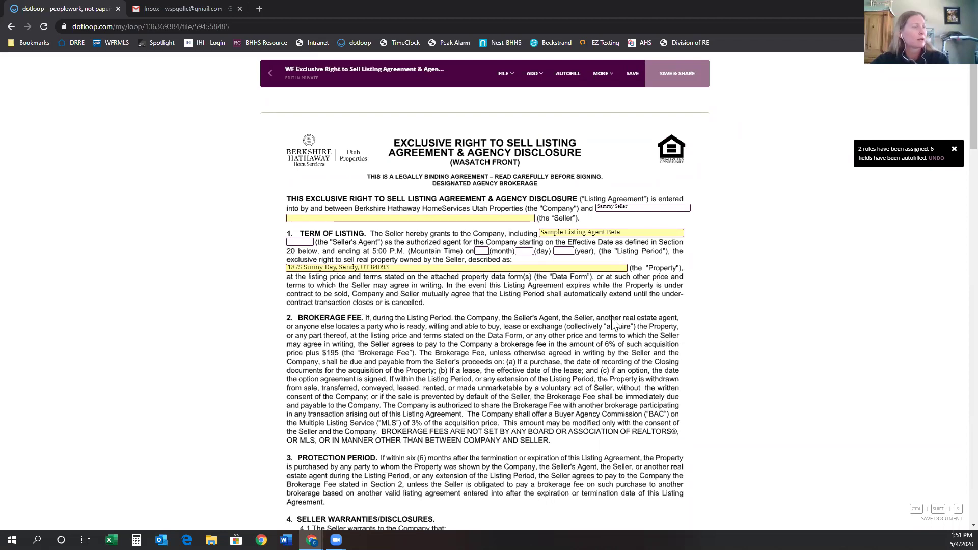
click(593, 204)
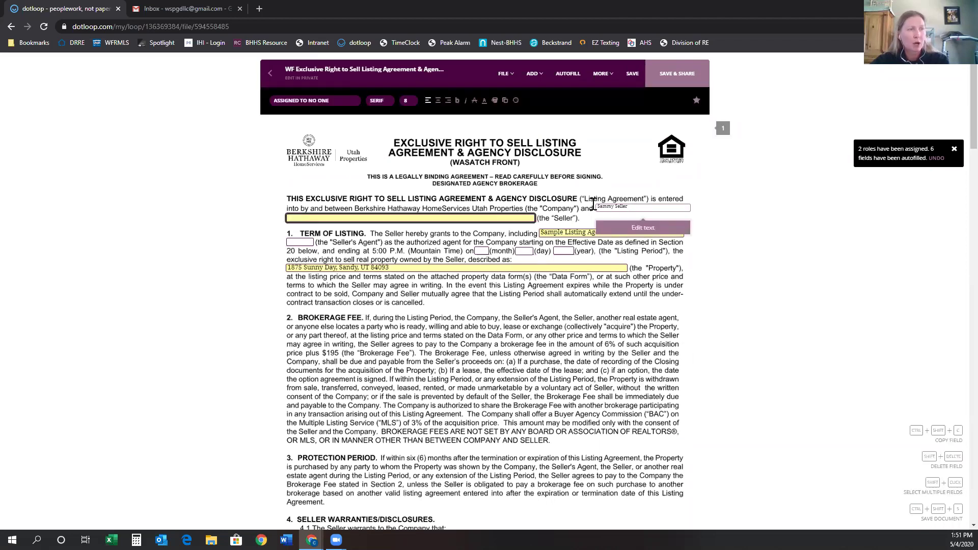
click(569, 228)
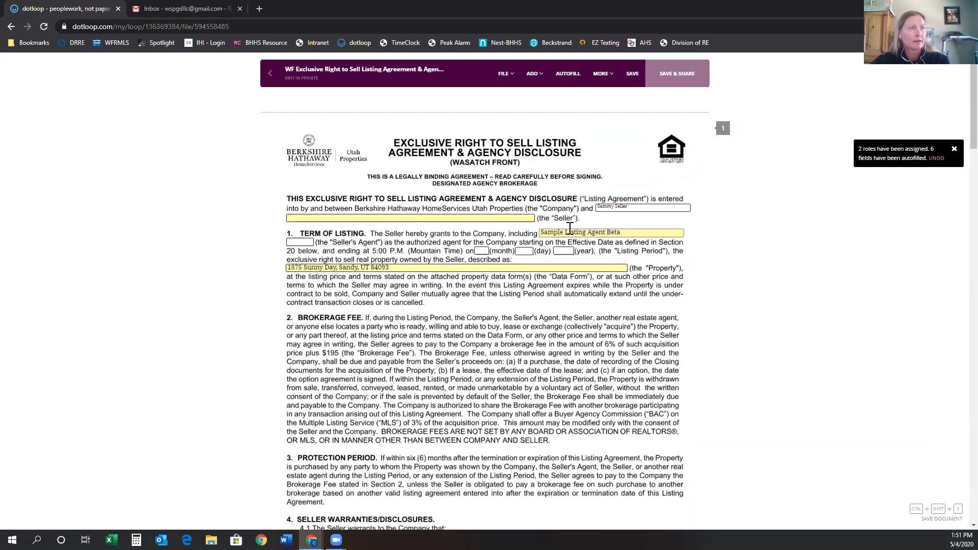
Check County Records in section 9(b) and ARE NOT for addendum terms in section 14.
scroll(544, 318, down, 2)
scroll(544, 318, down, 8)
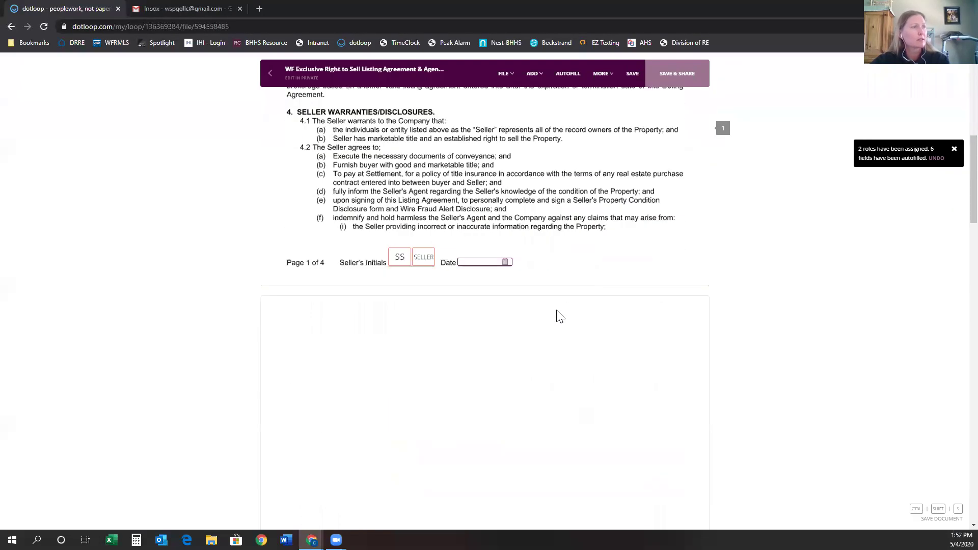
scroll(559, 319, down, 7)
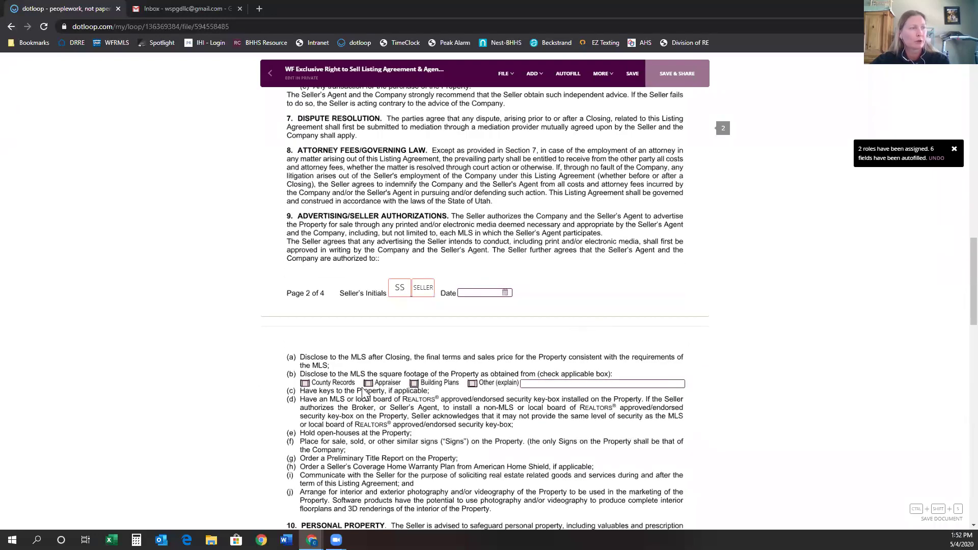
click(304, 383)
scroll(497, 371, down, 1)
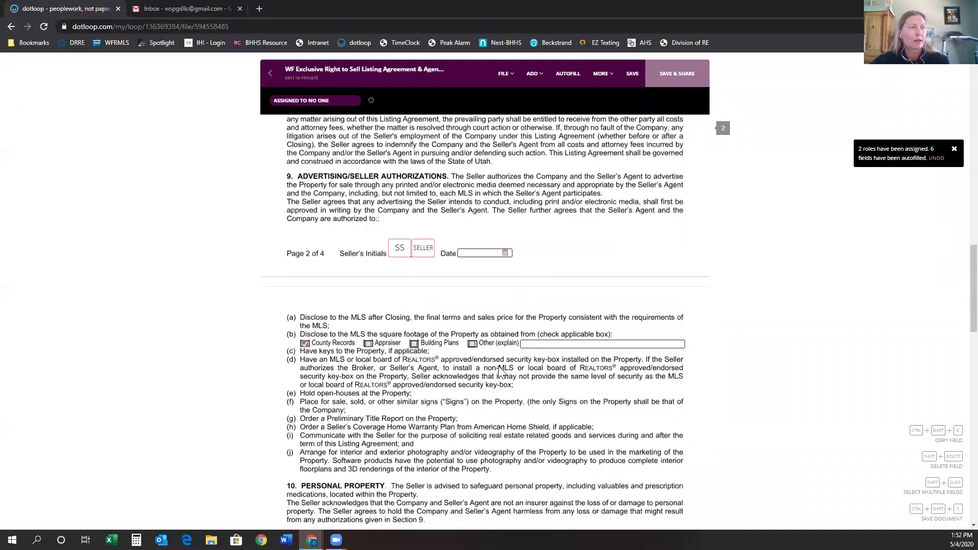
scroll(501, 370, down, 7)
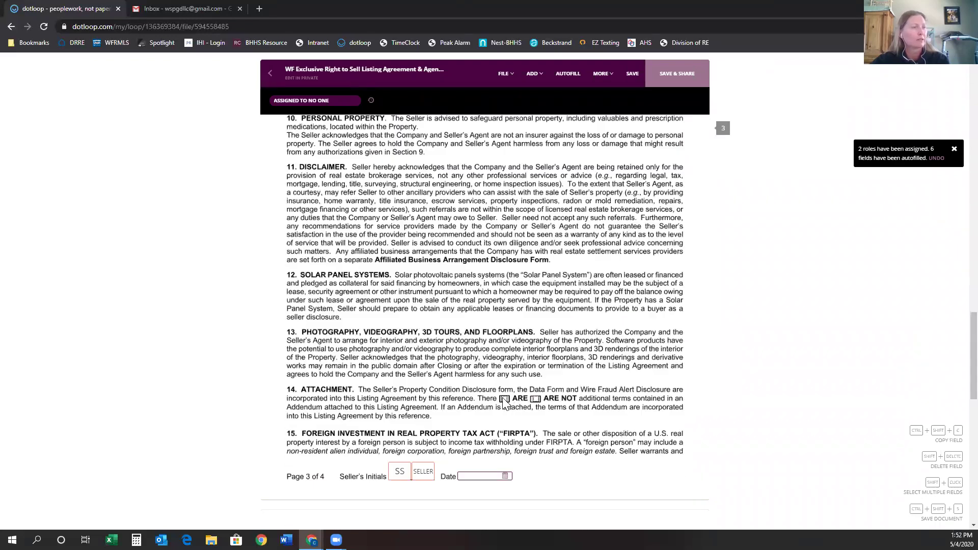
click(504, 399)
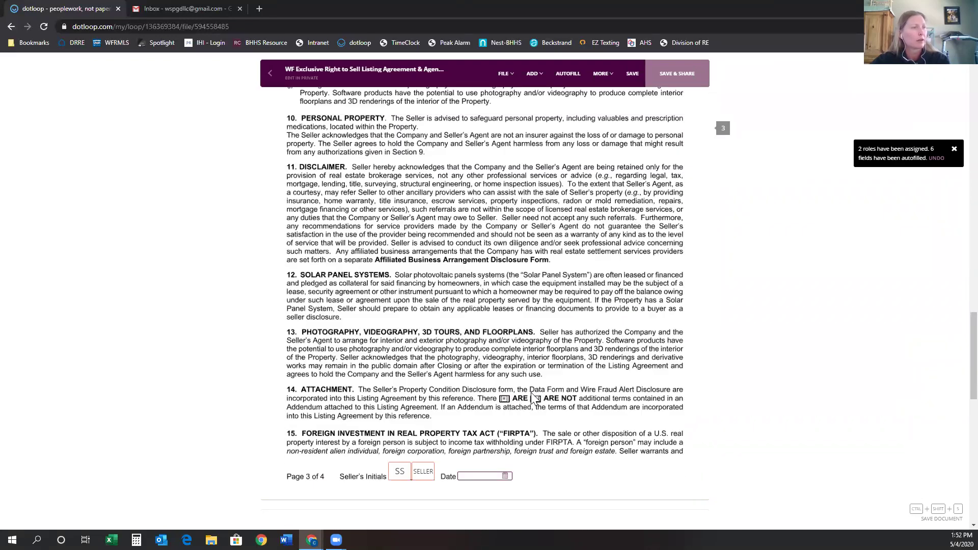
click(535, 400)
scroll(617, 390, down, 5)
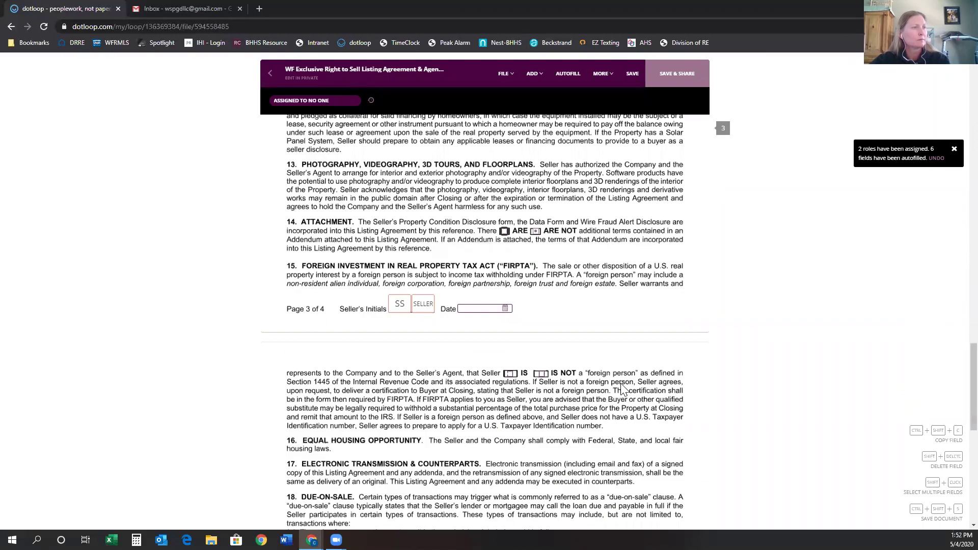
scroll(617, 392, down, 5)
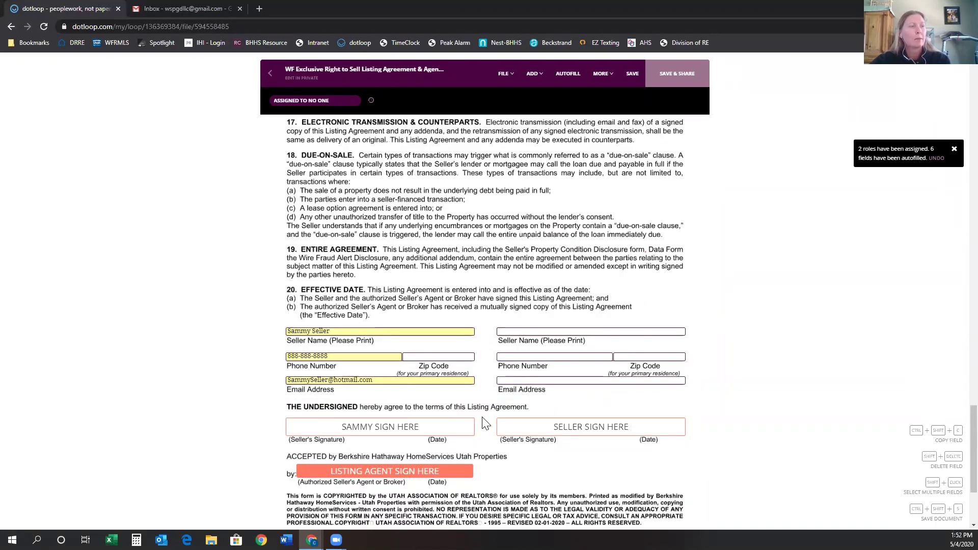
scroll(497, 430, up, 10)
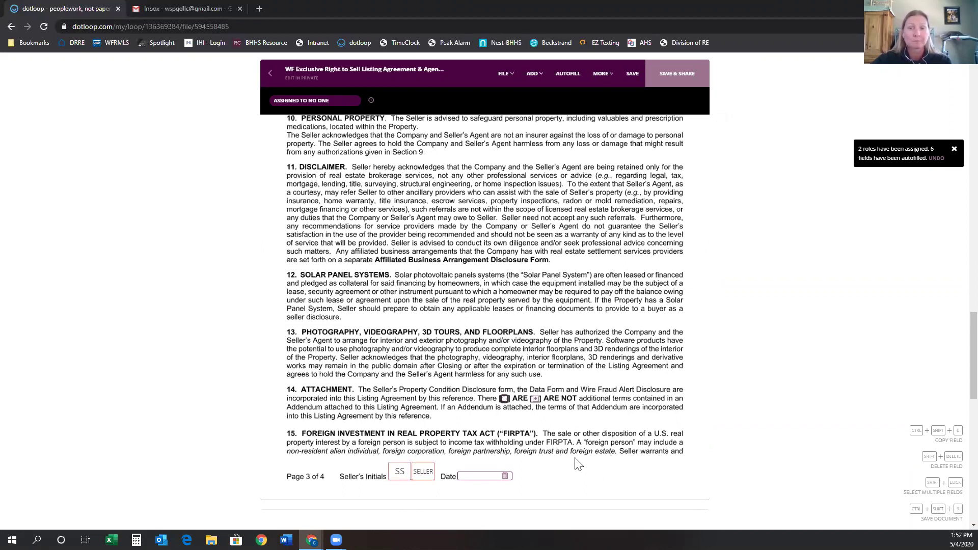
Enter Oct 25, 2020 as the listing date in section 1, Term of Listing.
scroll(560, 453, up, 6)
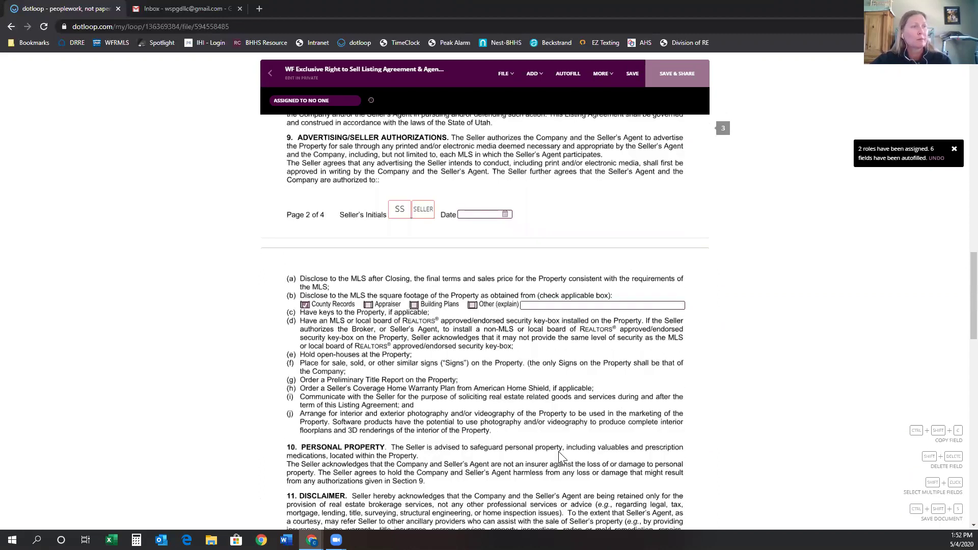
scroll(559, 455, up, 15)
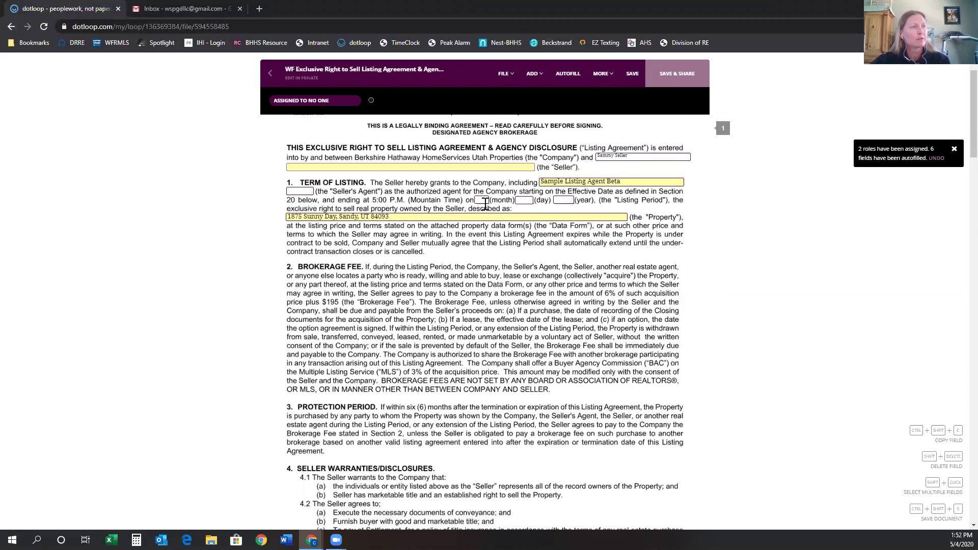
click(483, 200)
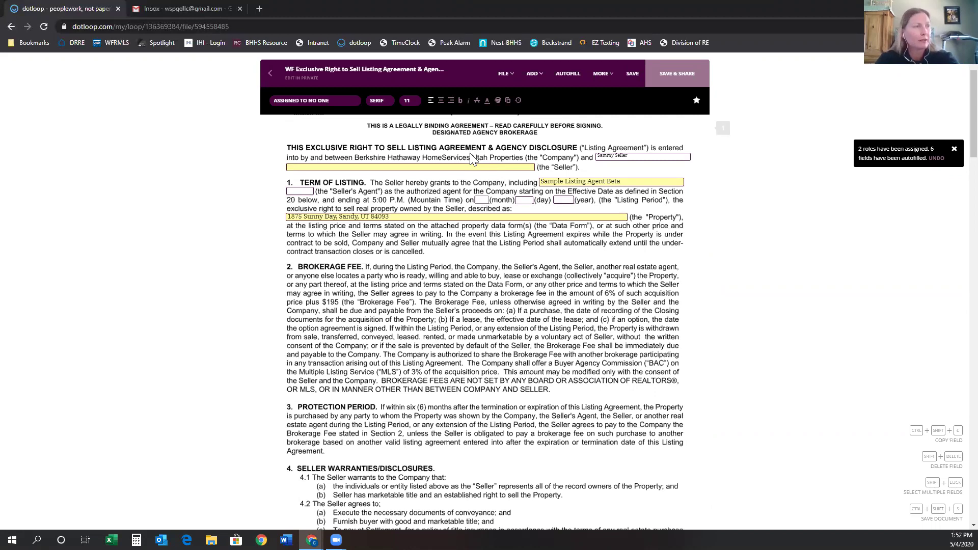
text(oct)
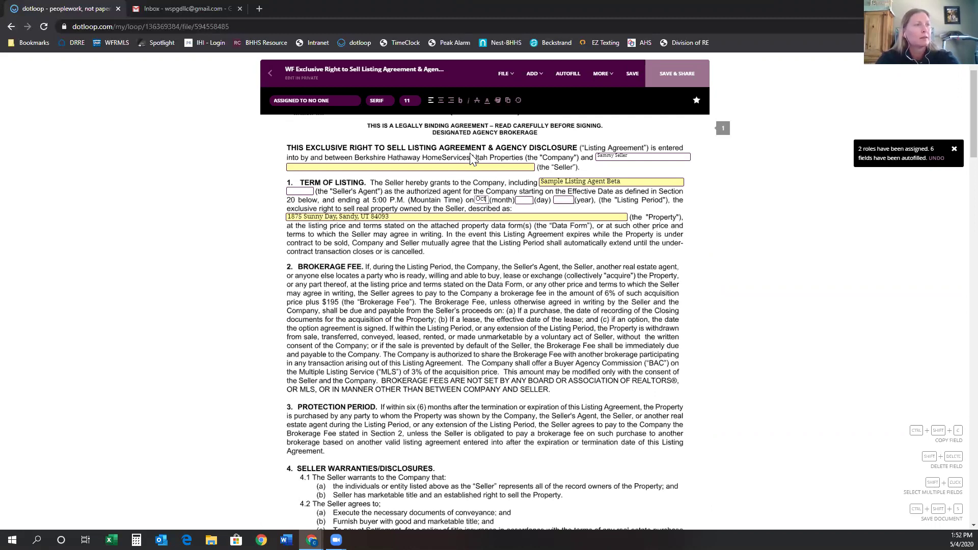
key(Tab)
text(25)
key(Tab)
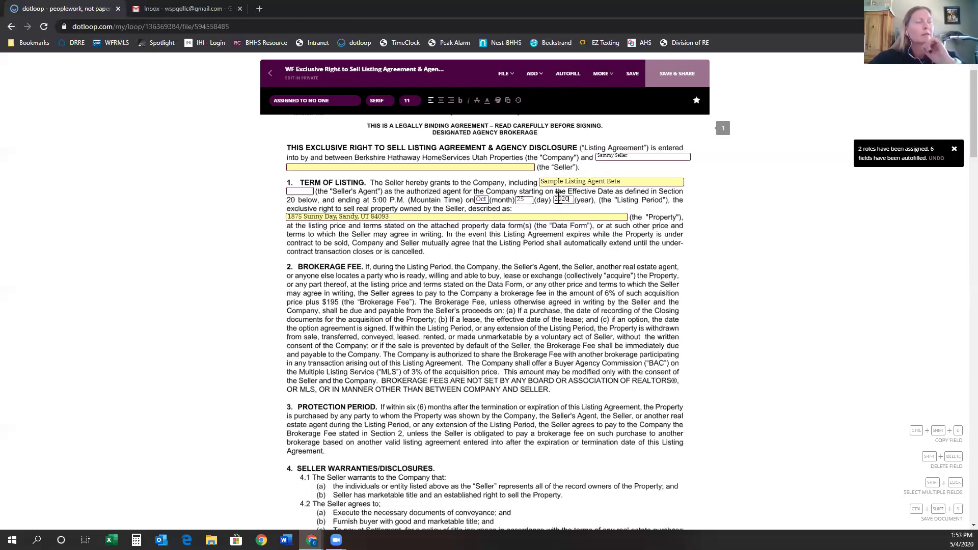
click(569, 297)
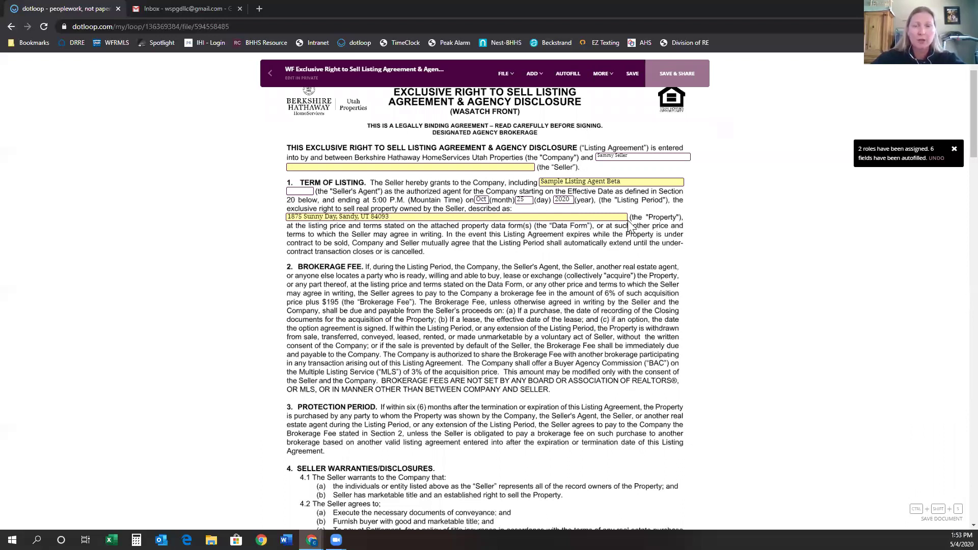
Check IS NOT in the FIRPTA clause, then select the Listing Agent Sign Here field on page 4.
scroll(596, 295, down, 3)
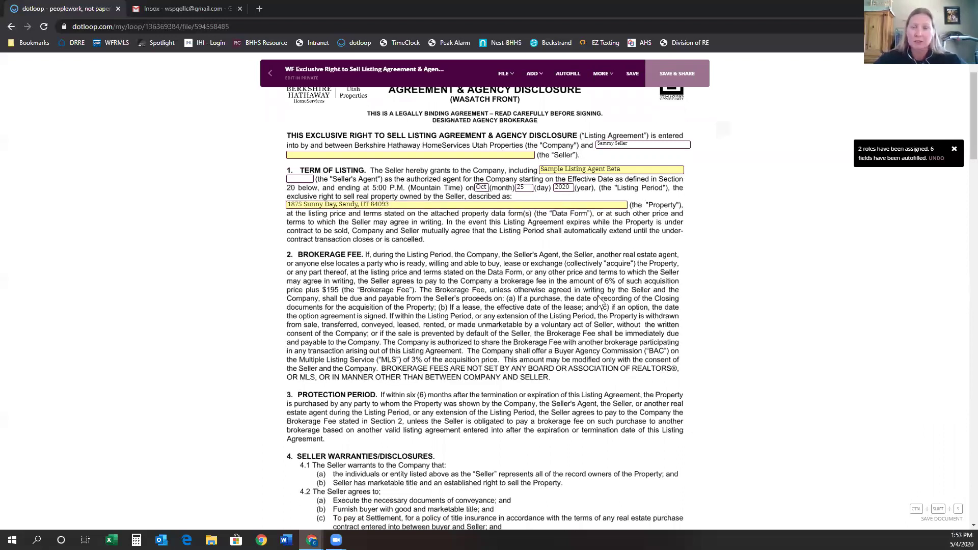
scroll(575, 346, down, 3)
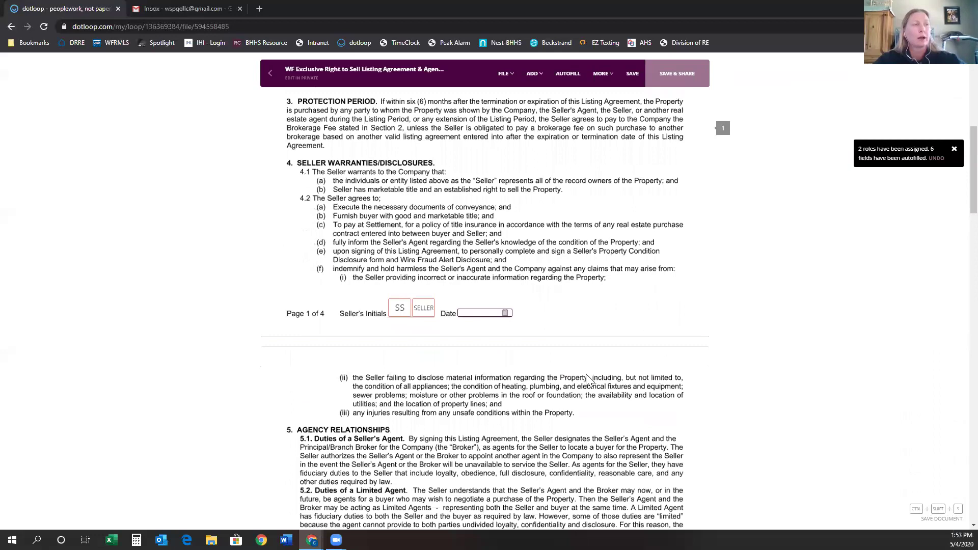
scroll(587, 378, down, 12)
scroll(625, 371, down, 7)
scroll(642, 379, down, 4)
scroll(625, 403, down, 6)
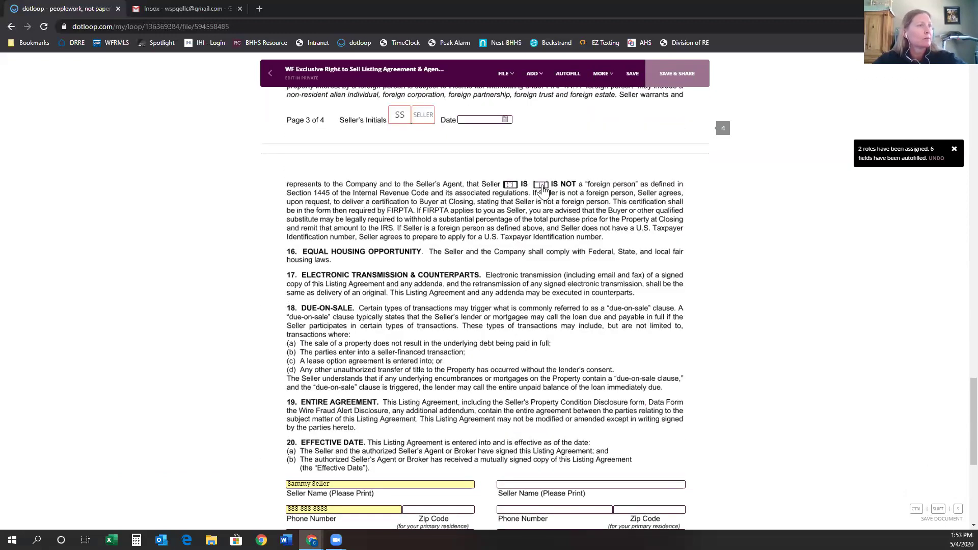
click(541, 185)
scroll(601, 313, down, 6)
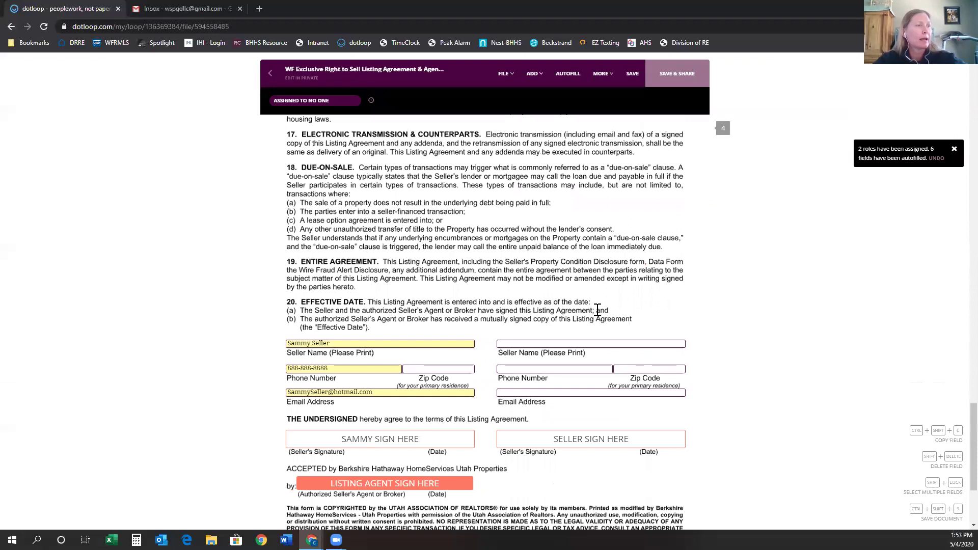
click(459, 324)
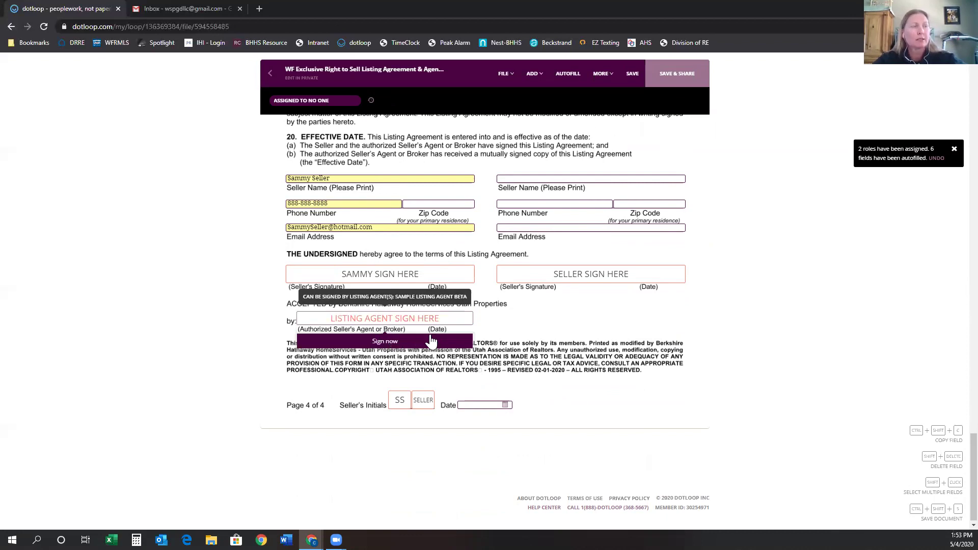
Sign the listing agent line by adopting a signature with the confirmed name and initials.
click(382, 339)
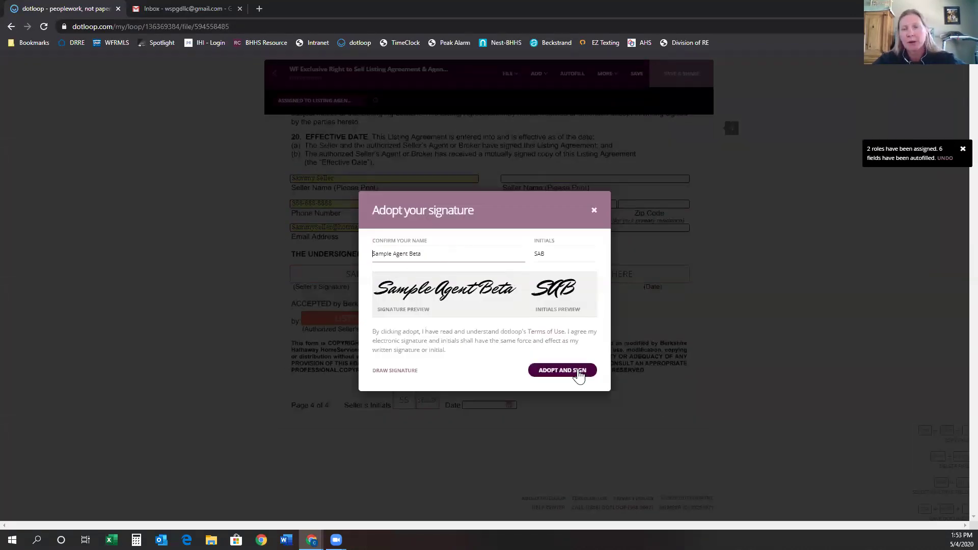
click(562, 376)
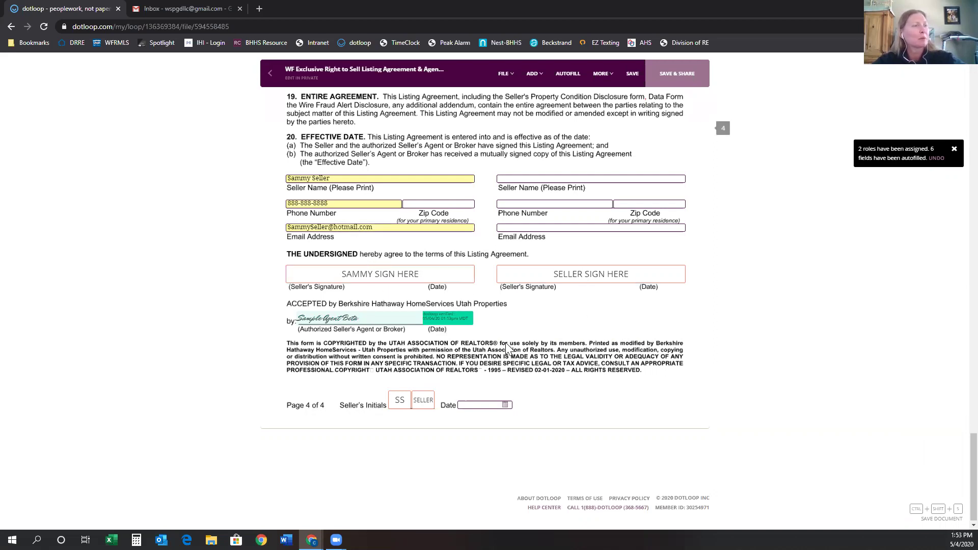
scroll(511, 343, up, 15)
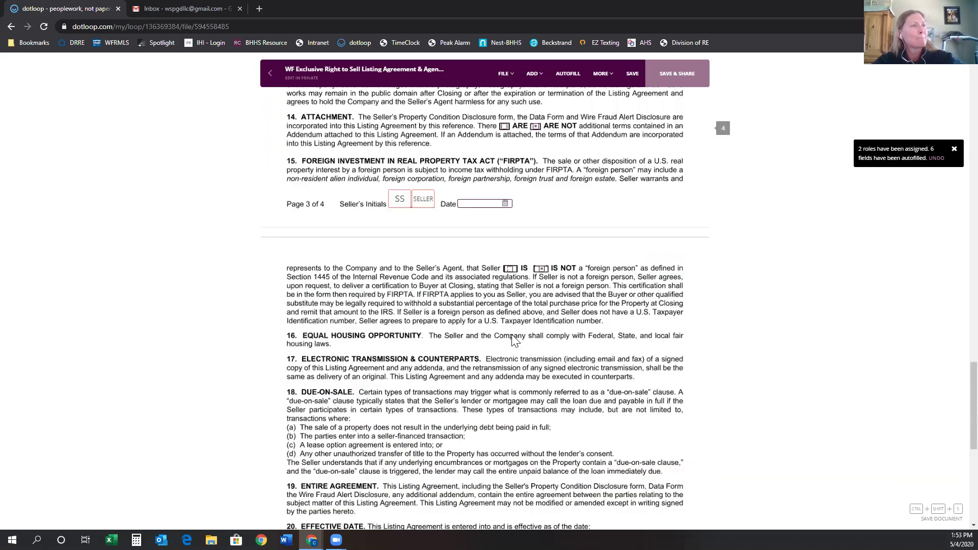
scroll(536, 334, up, 10)
scroll(542, 326, down, 20)
scroll(545, 321, up, 20)
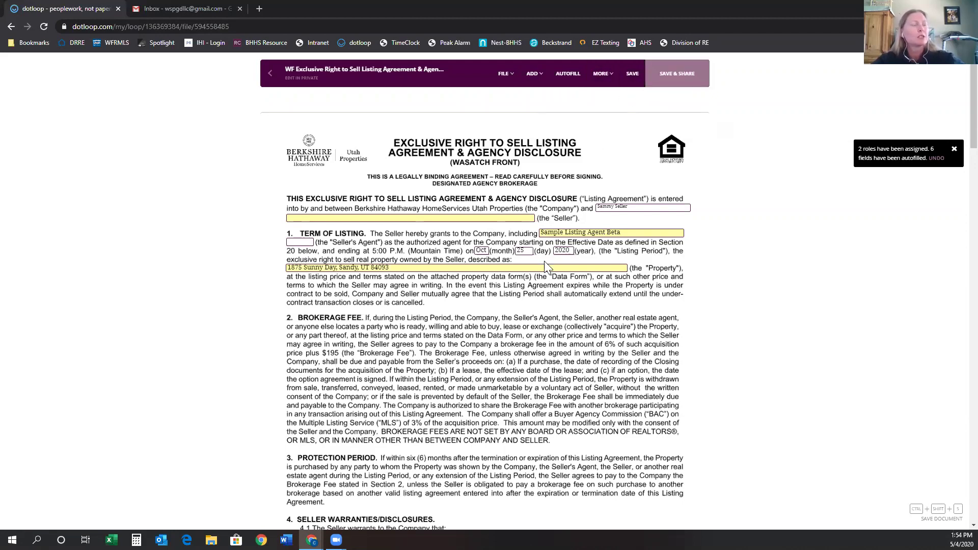
Save the signed agreement and go back to the loop without sharing it yet.
click(633, 84)
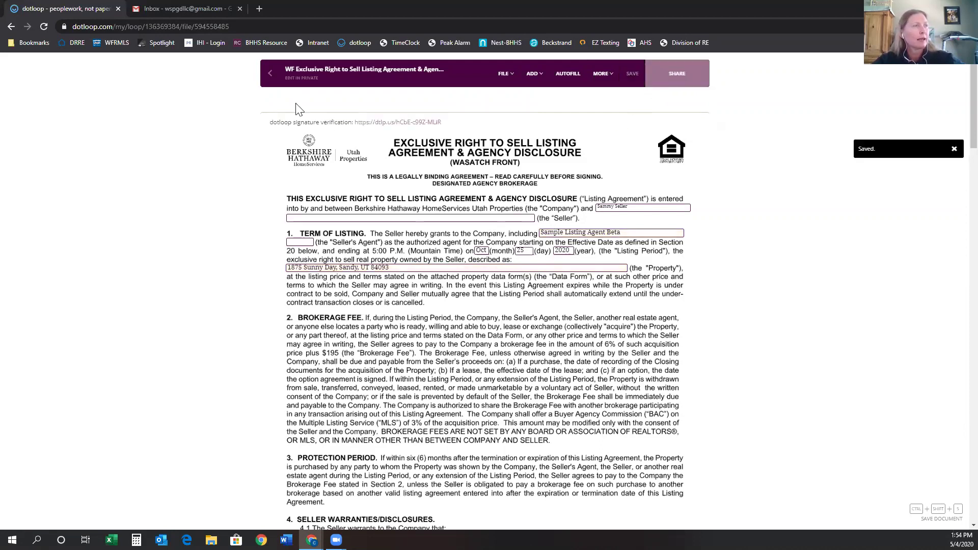
click(271, 82)
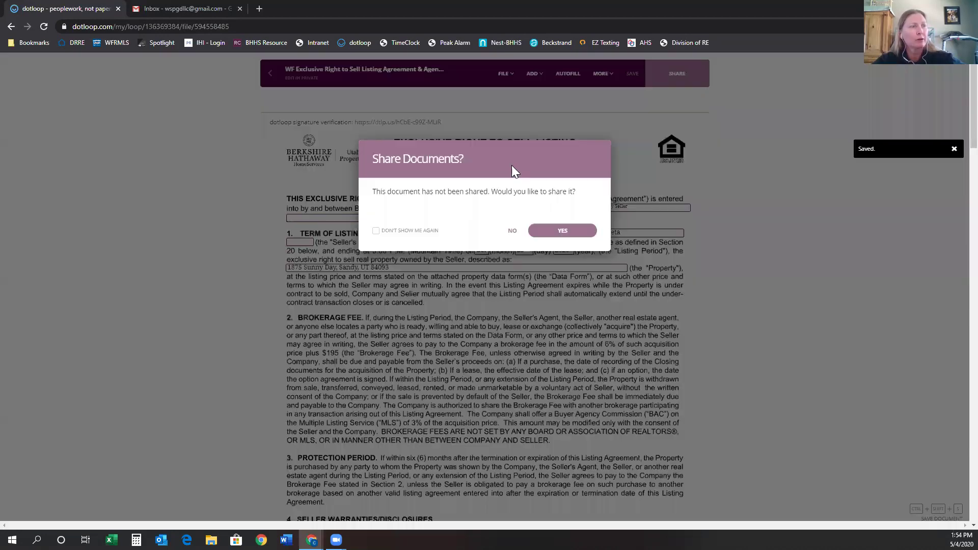
click(509, 326)
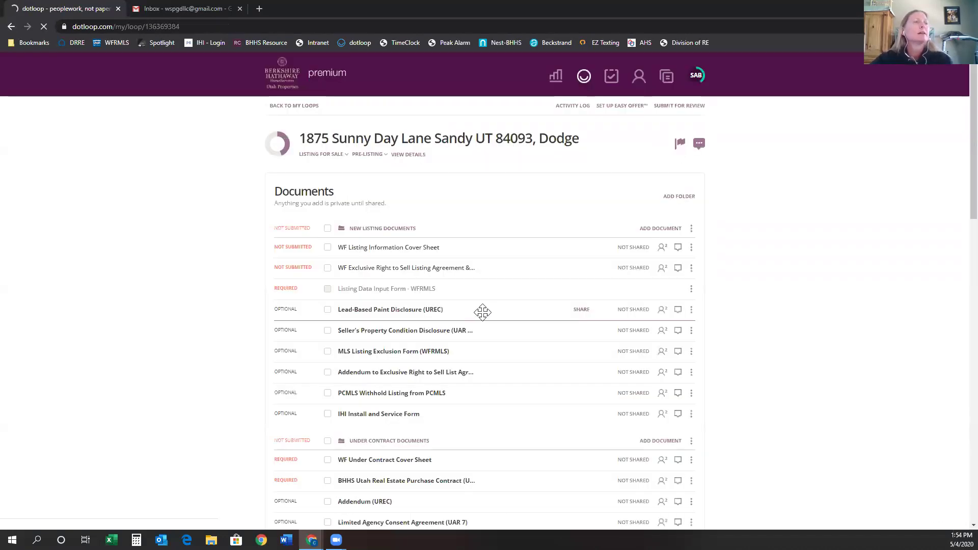
Replace the seller contact's e-mail with the new address and save the contact.
scroll(586, 333, down, 20)
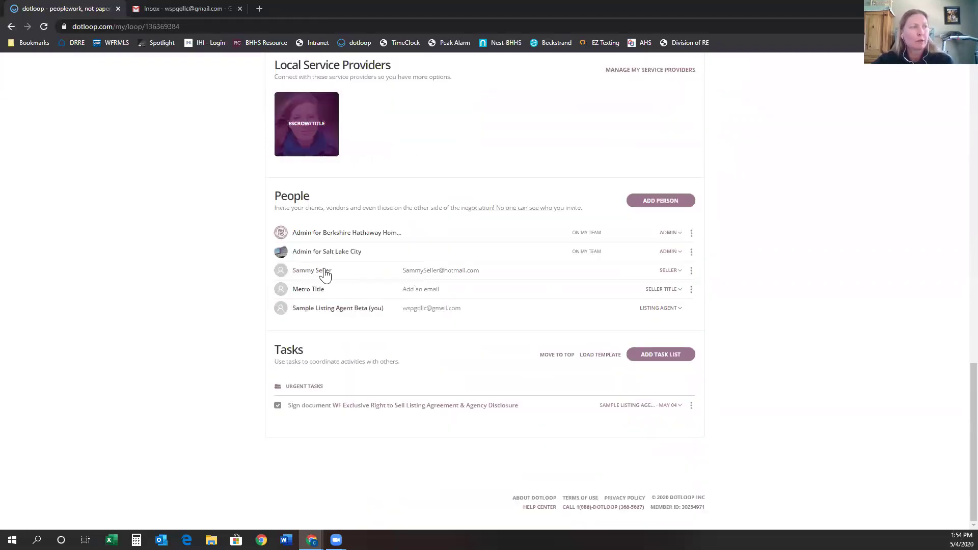
click(691, 274)
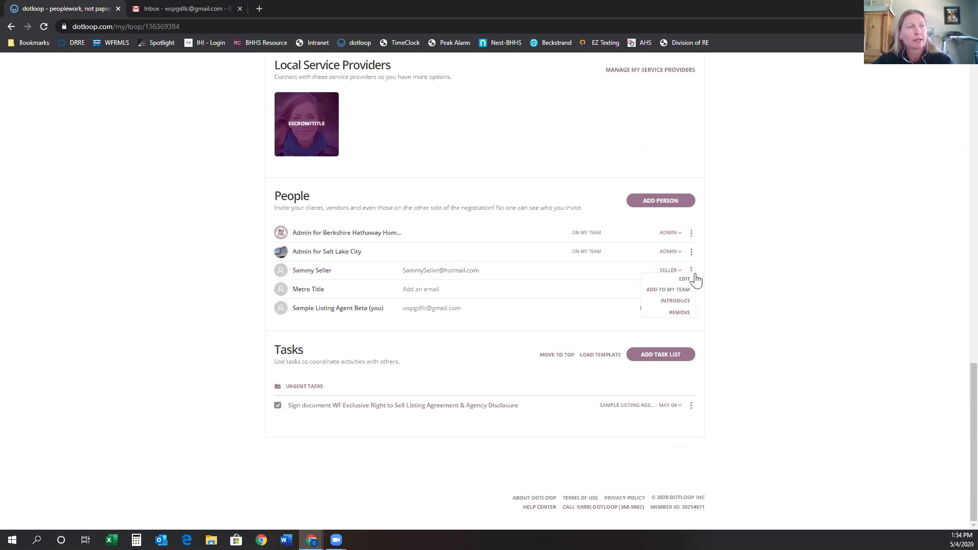
click(684, 280)
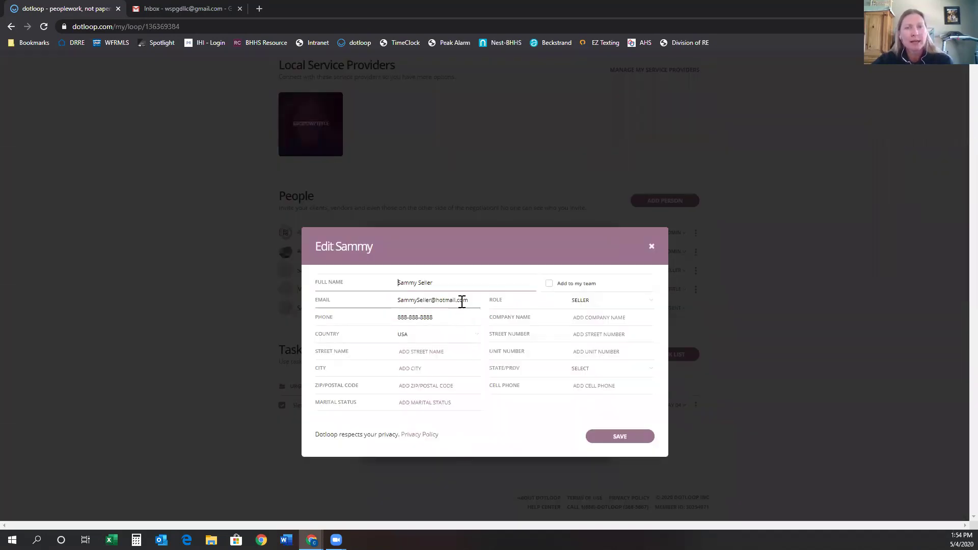
drag(469, 299, 370, 303)
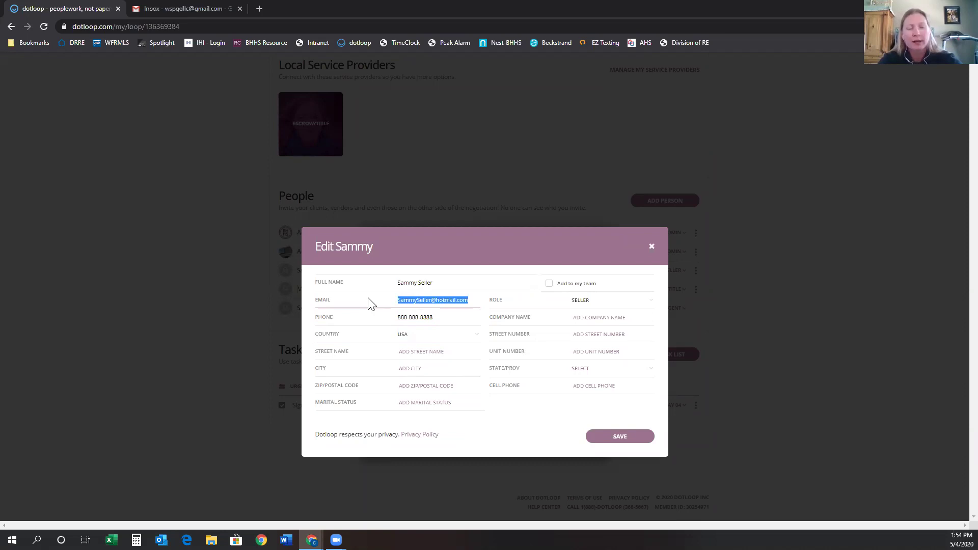
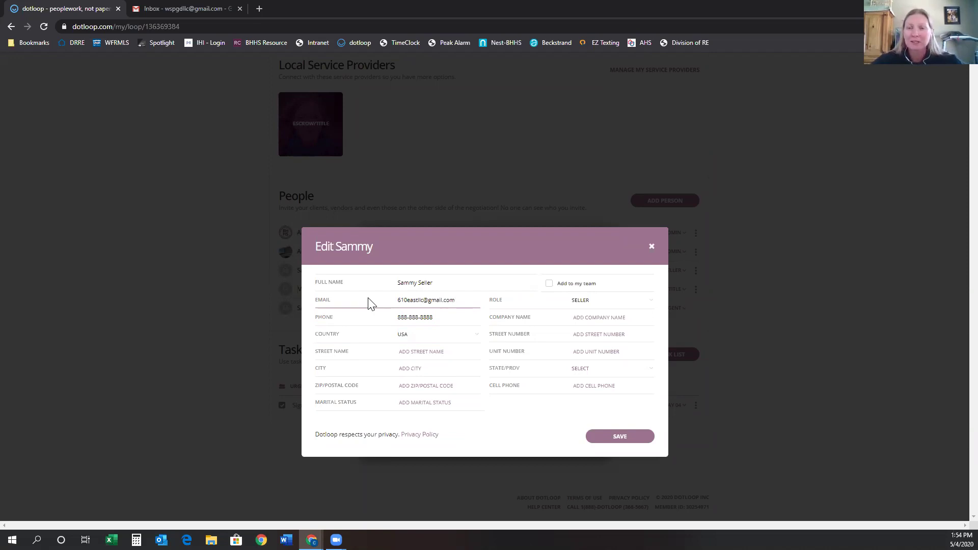
click(619, 440)
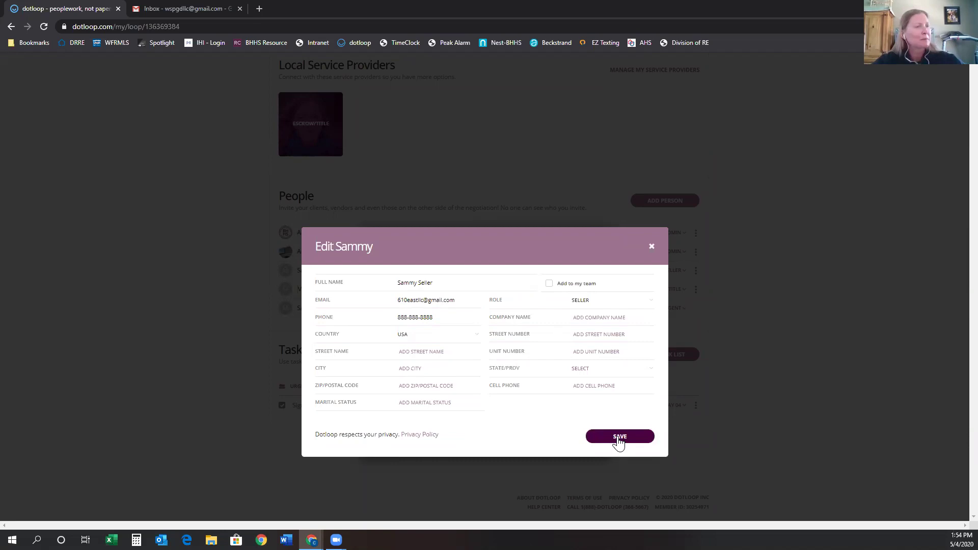
scroll(679, 437, up, 10)
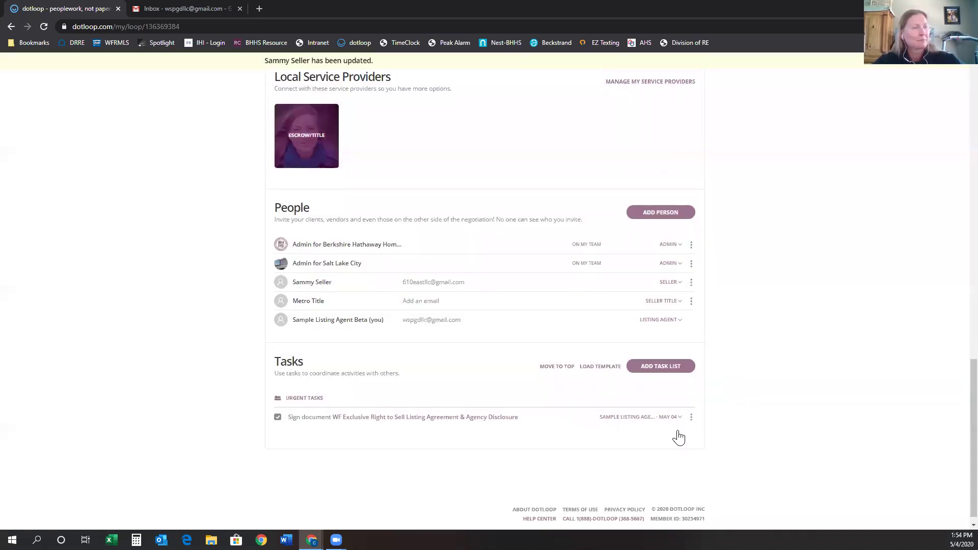
scroll(712, 446, up, 5)
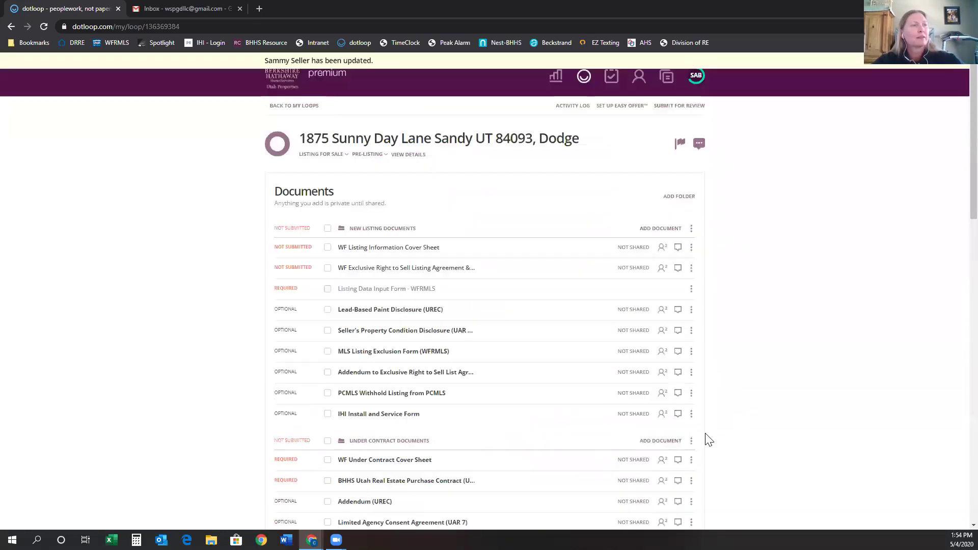
Reopen the WF Exclusive Right to Sell Listing Agreement, run AUTOFILL, and scroll through its terms.
click(419, 272)
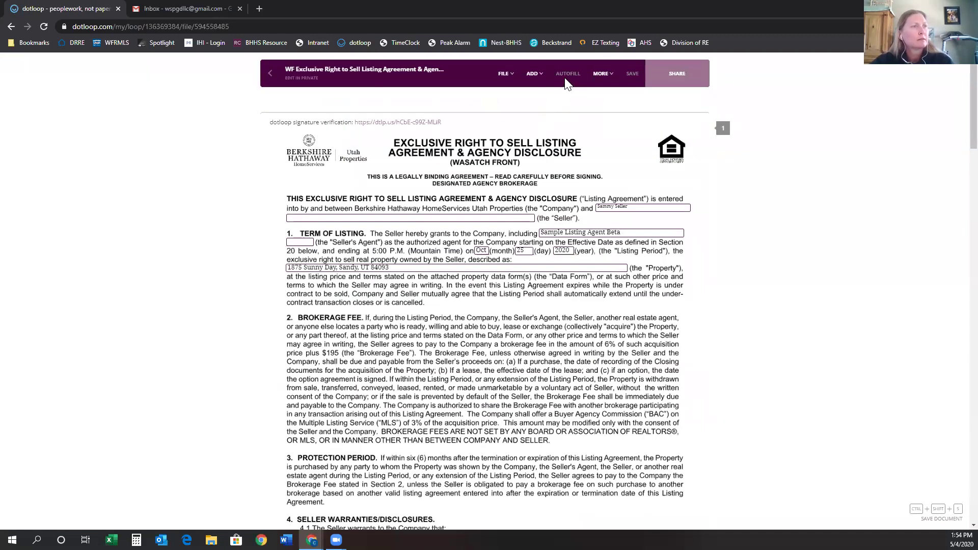
click(568, 74)
scroll(580, 219, down, 7)
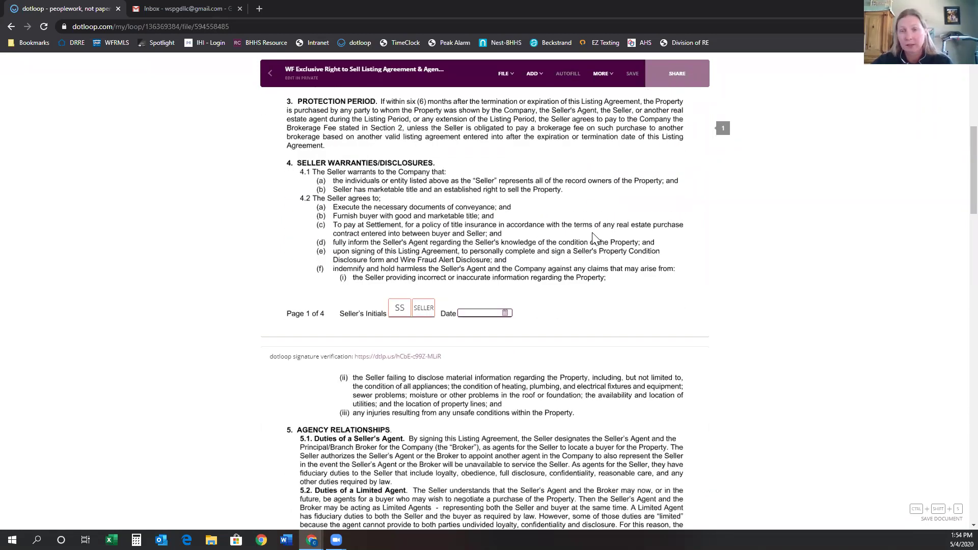
scroll(596, 242, up, 5)
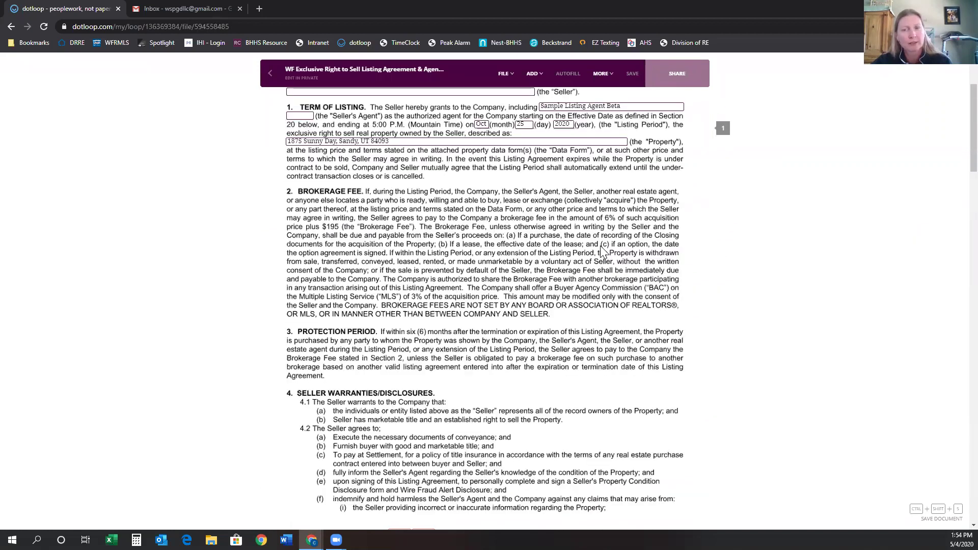
scroll(603, 250, up, 3)
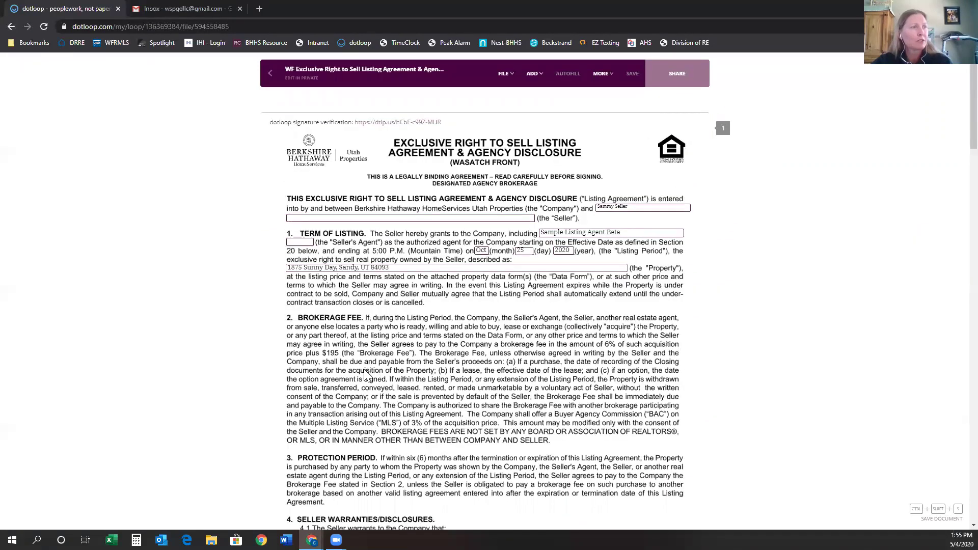
Open sharing for the agreement and keep the seller's permission set to Can Sign.
click(678, 82)
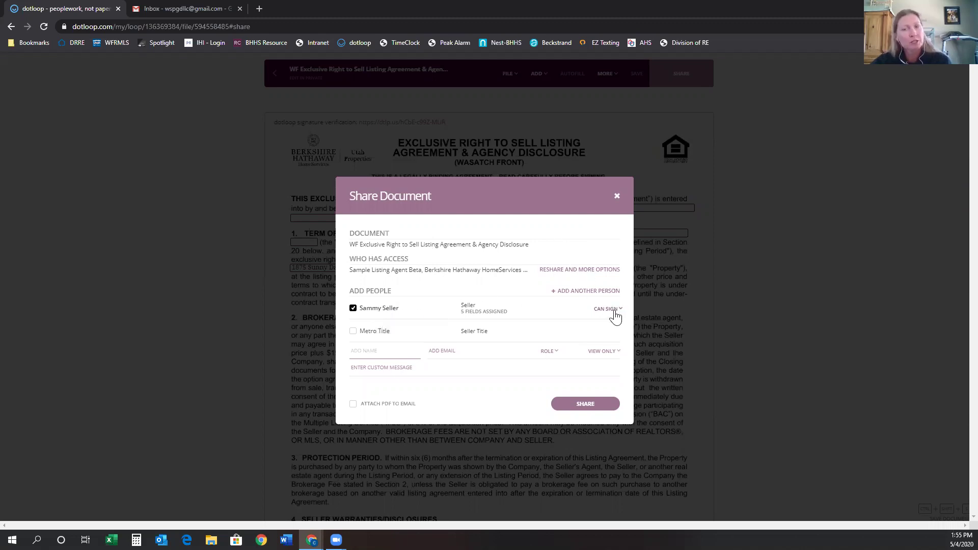
click(612, 311)
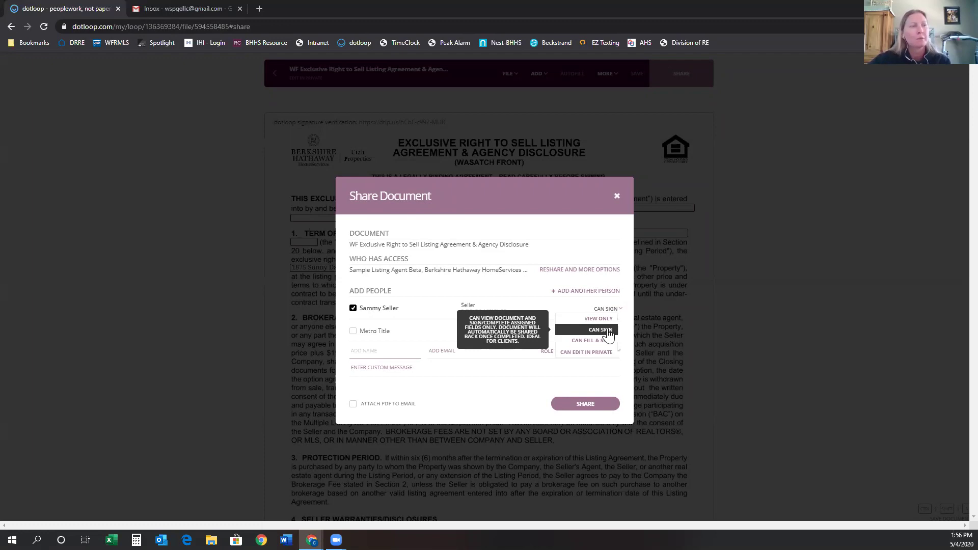
click(606, 331)
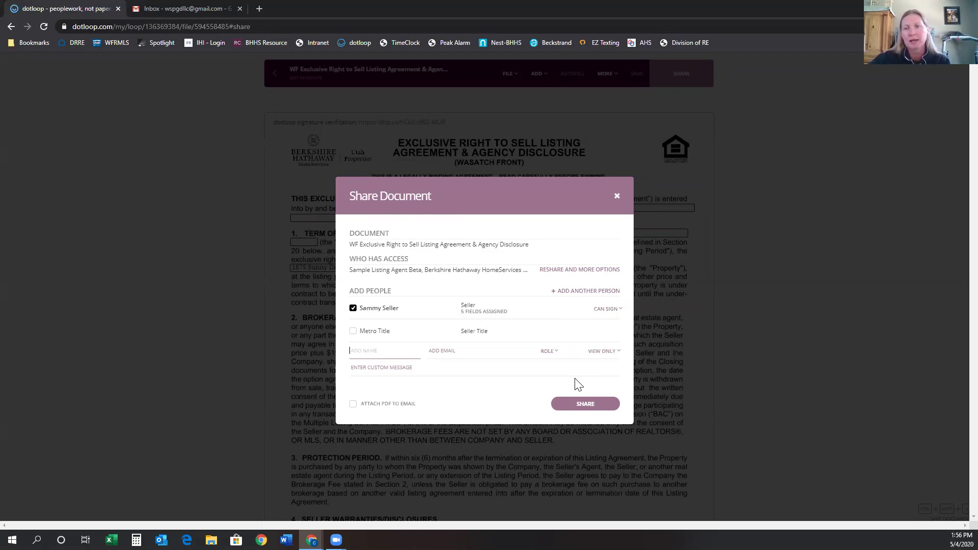
click(377, 371)
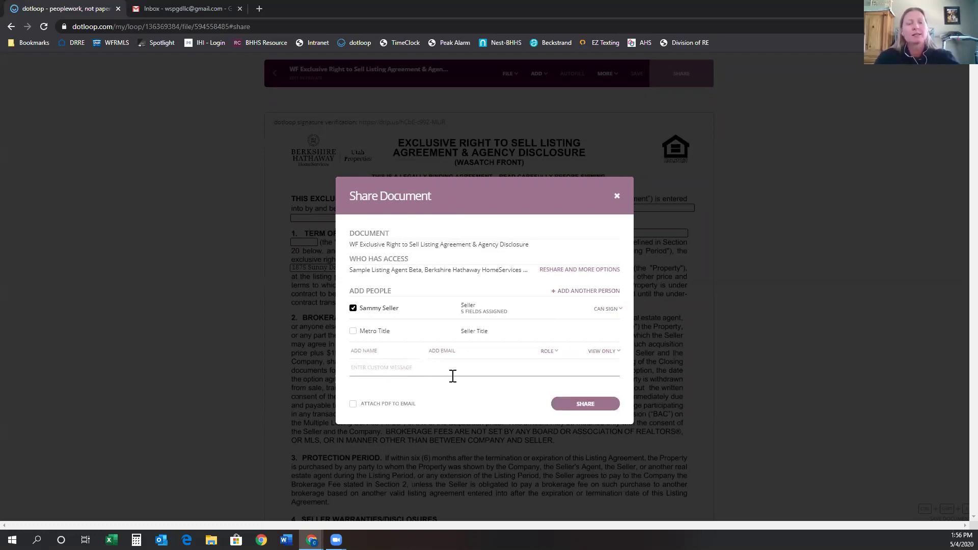
Share the agreement with the note 'Here is the document we spoke about. Thank you'.
text(here is the)
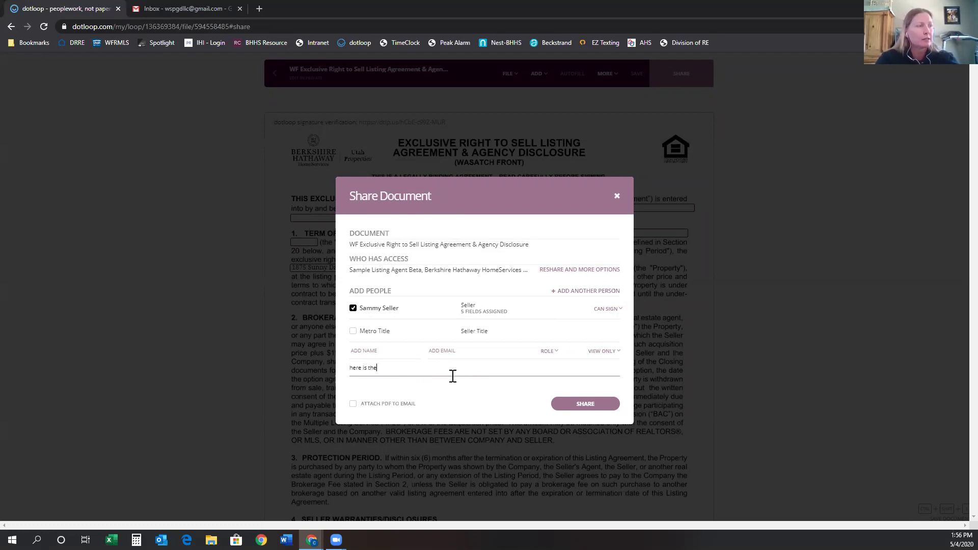
key(BackSpace)
key(BackSpace)
key(BackSpace)
key(BackSpace)
key(BackSpace)
key(BackSpace)
key(BackSpace)
text(Here is the document we spoke about. )
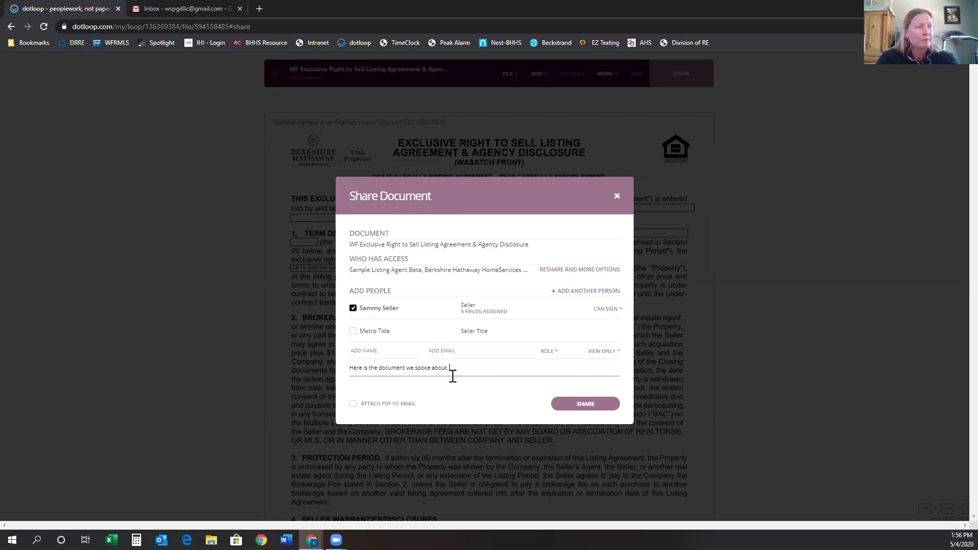
text(Thank you,)
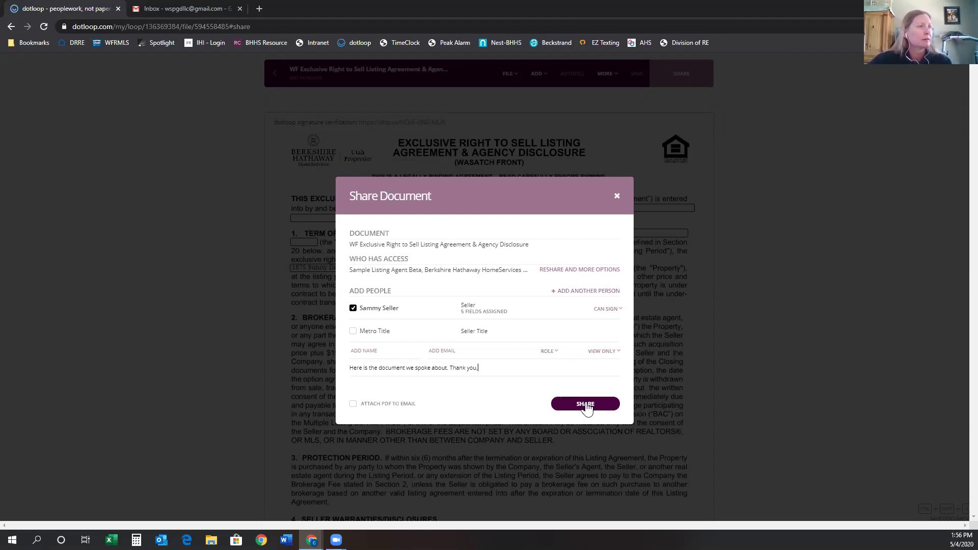
click(589, 408)
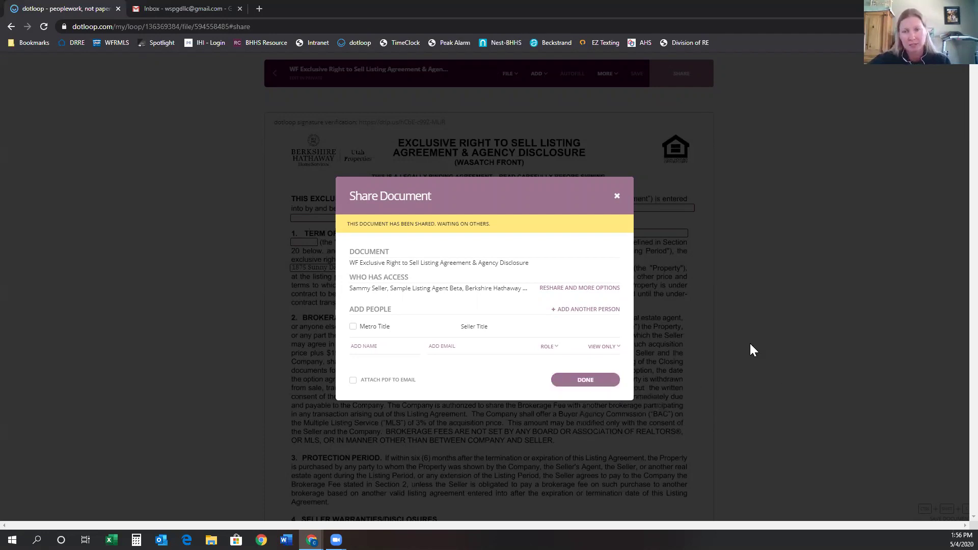
click(617, 196)
click(272, 78)
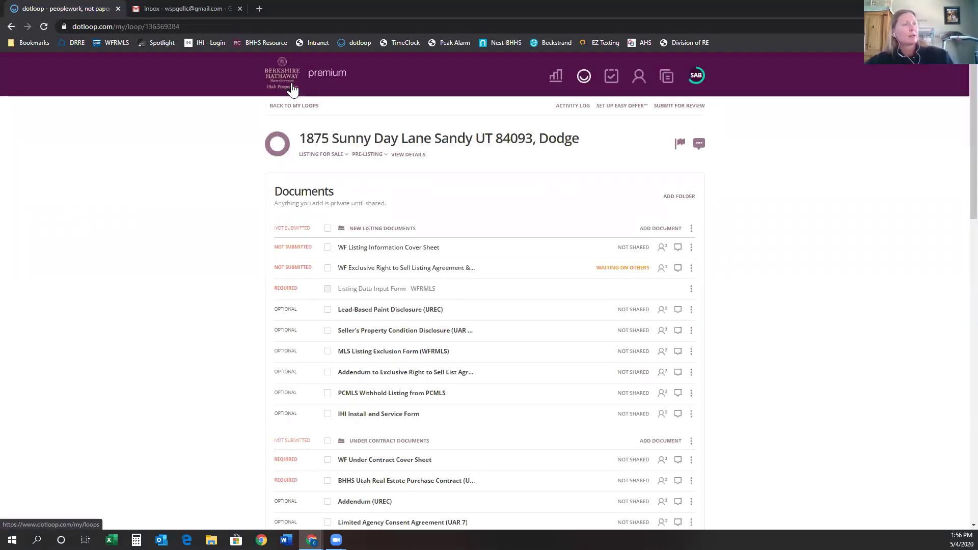
Reload the loop until the listing agreement shows Signed, then open it.
mouse_move(614, 268)
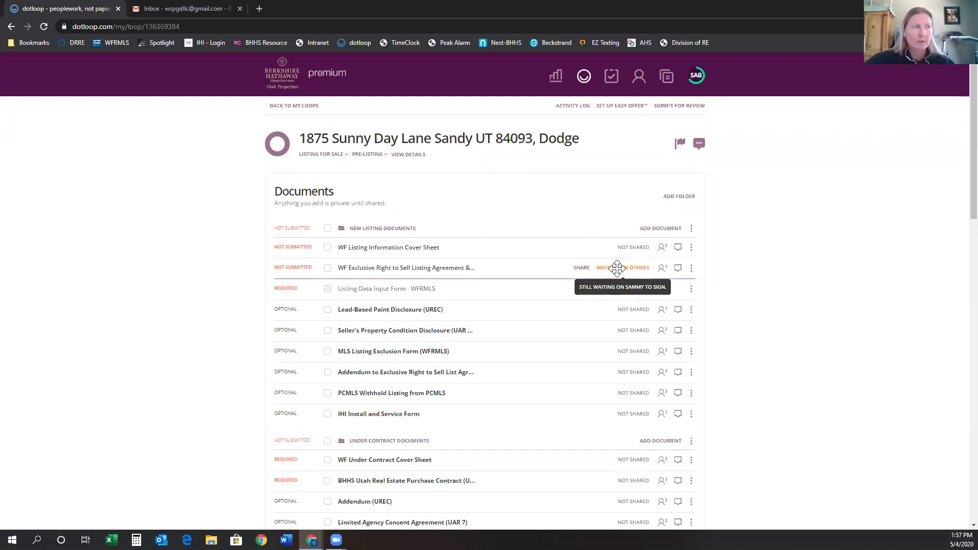
click(46, 23)
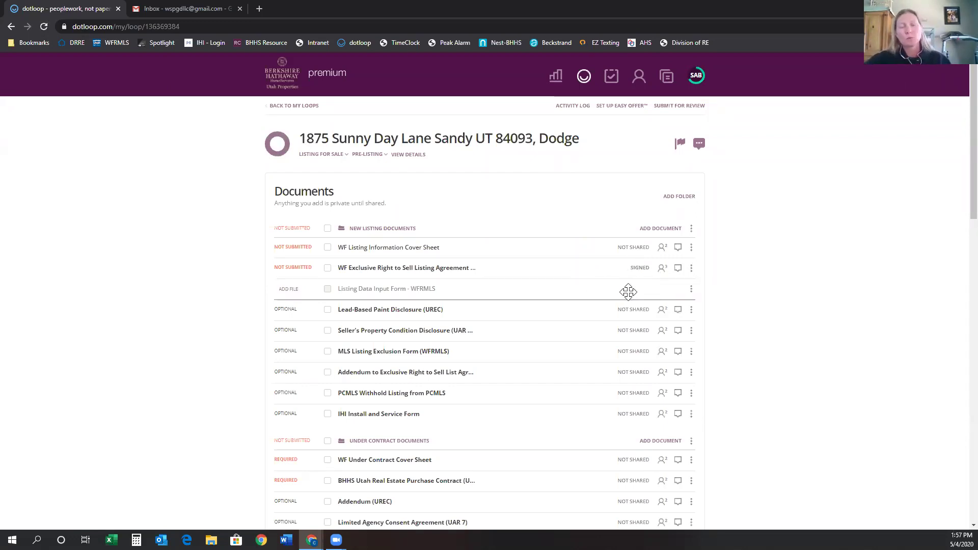
click(437, 269)
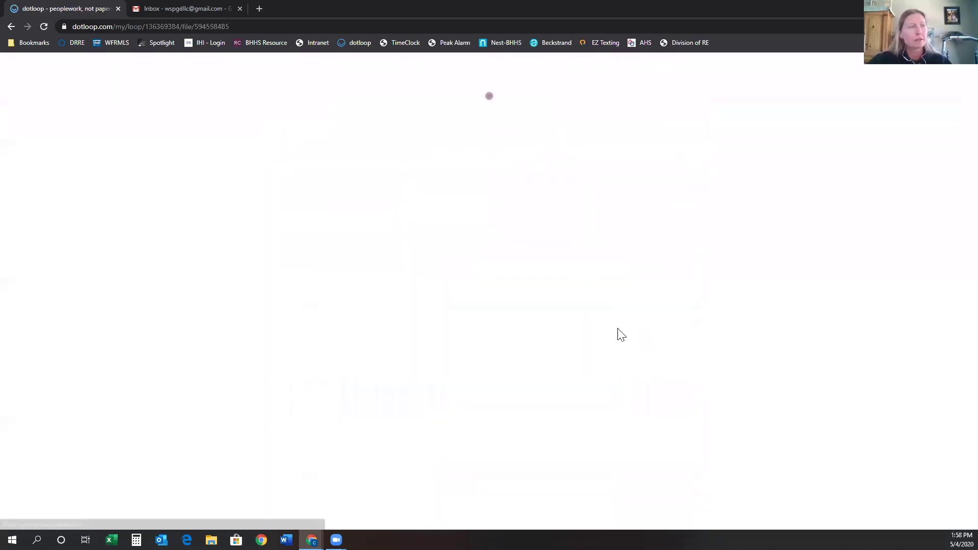
Check the seller's initials and signatures on each page, then return to the loop.
scroll(509, 393, down, 4)
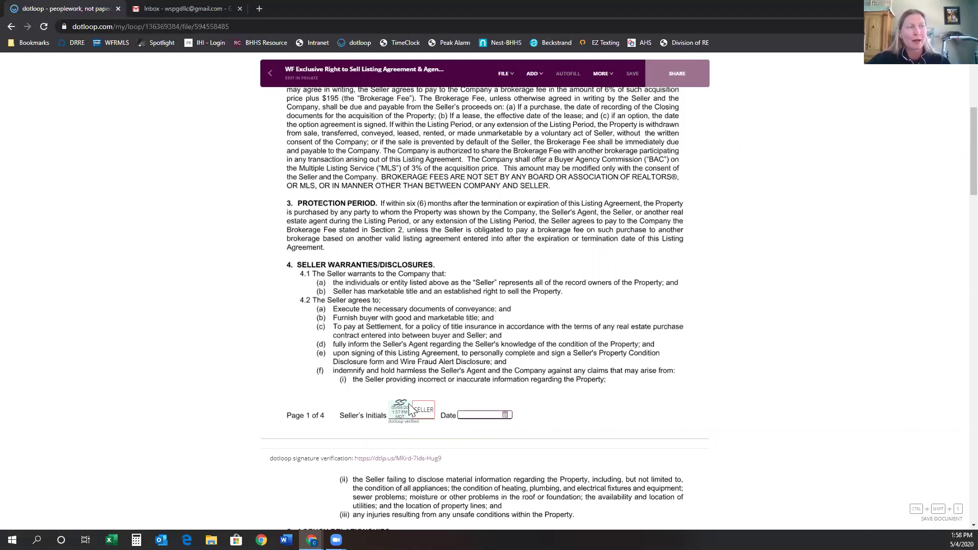
scroll(598, 377, down, 9)
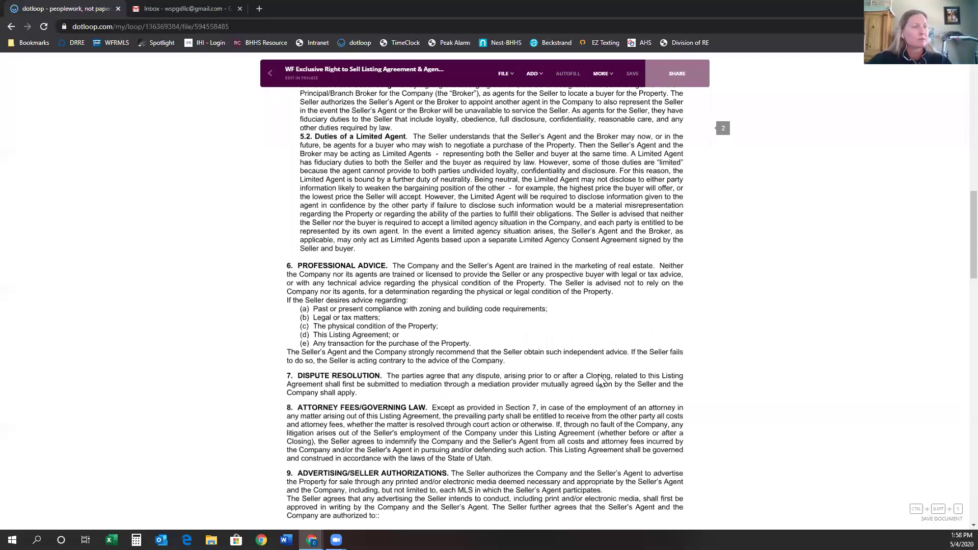
scroll(598, 377, down, 5)
scroll(593, 334, down, 14)
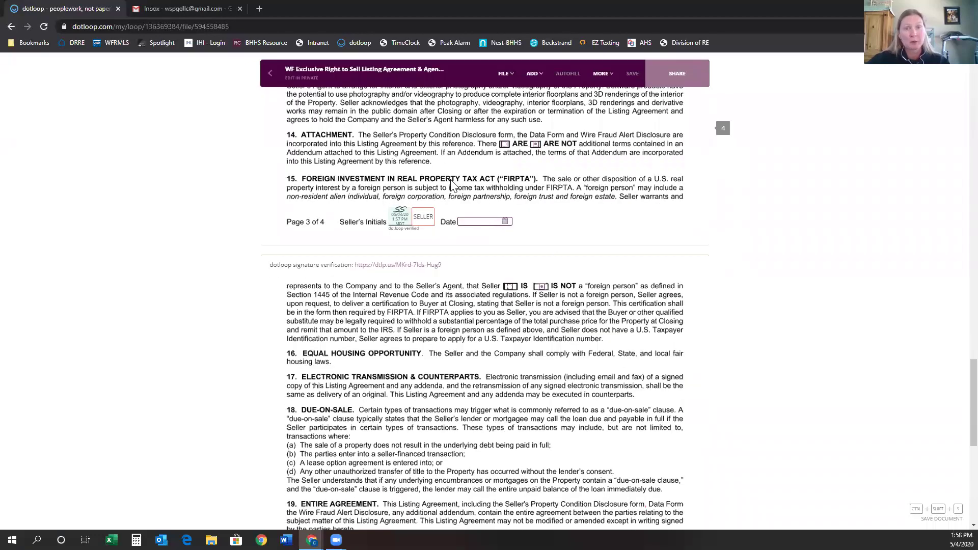
scroll(514, 302, down, 8)
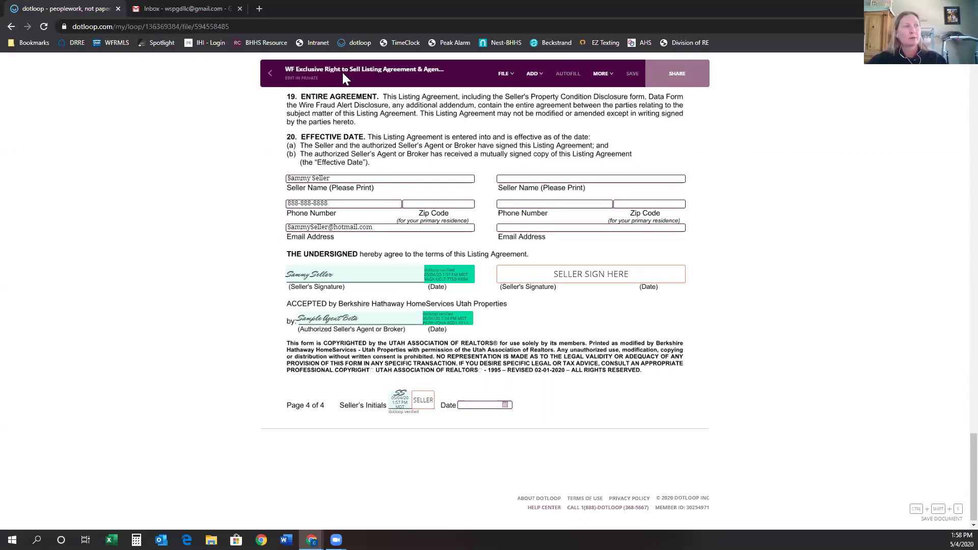
click(277, 80)
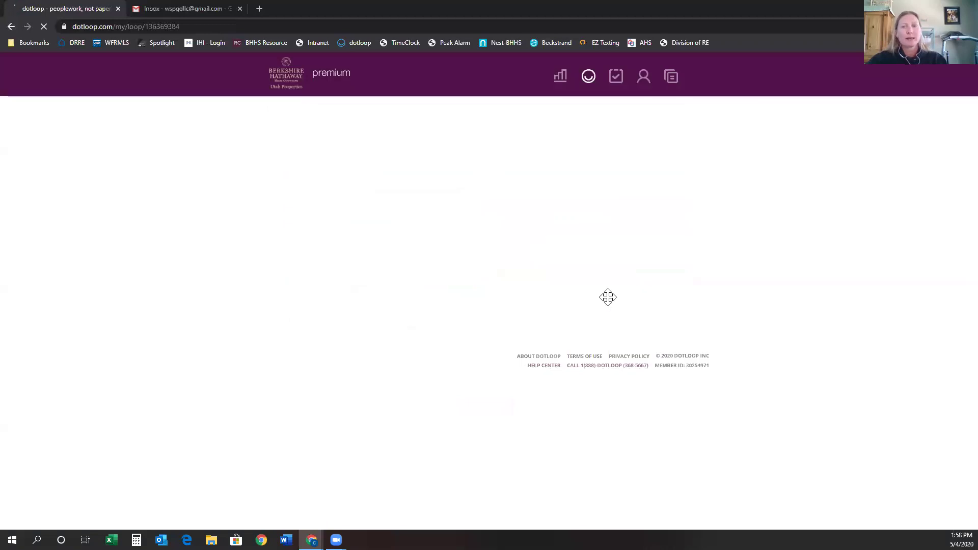
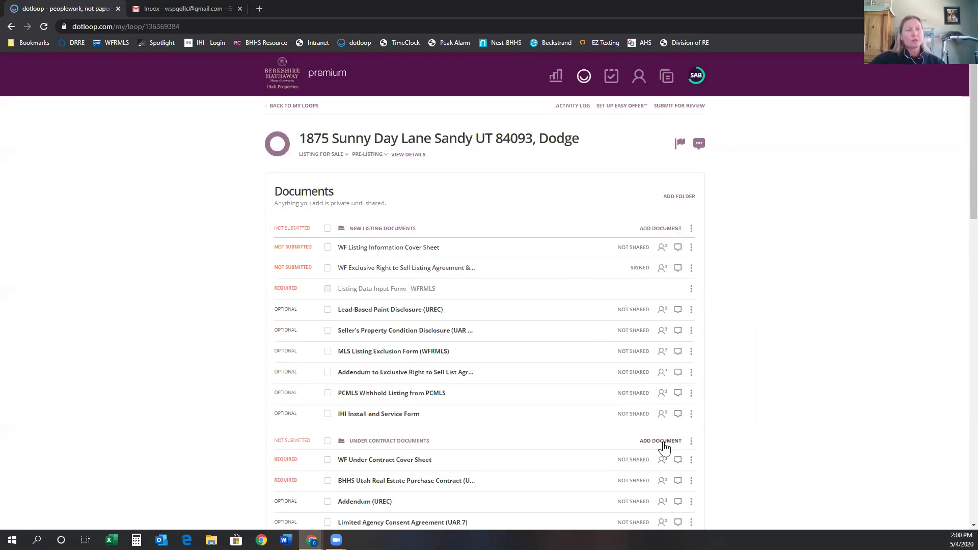
Bring up the Templates, Browse and Email add options on the New Listing Documents folder.
scroll(664, 447, down, 3)
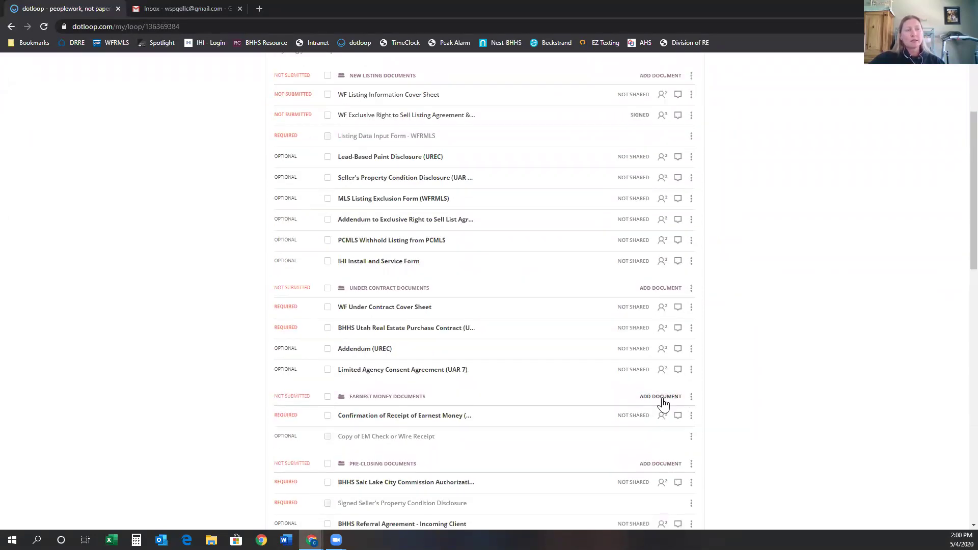
drag(509, 418, 480, 415)
scroll(480, 415, up, 2)
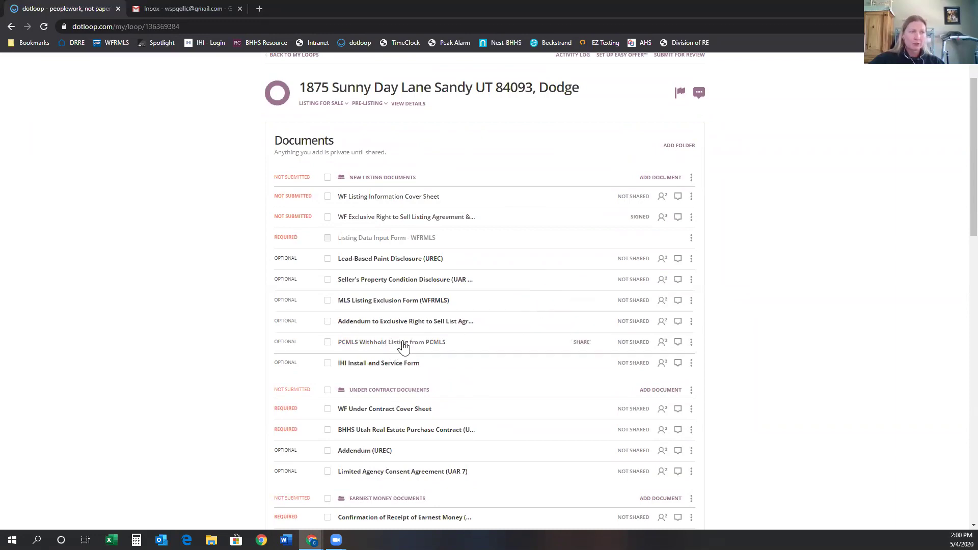
click(668, 180)
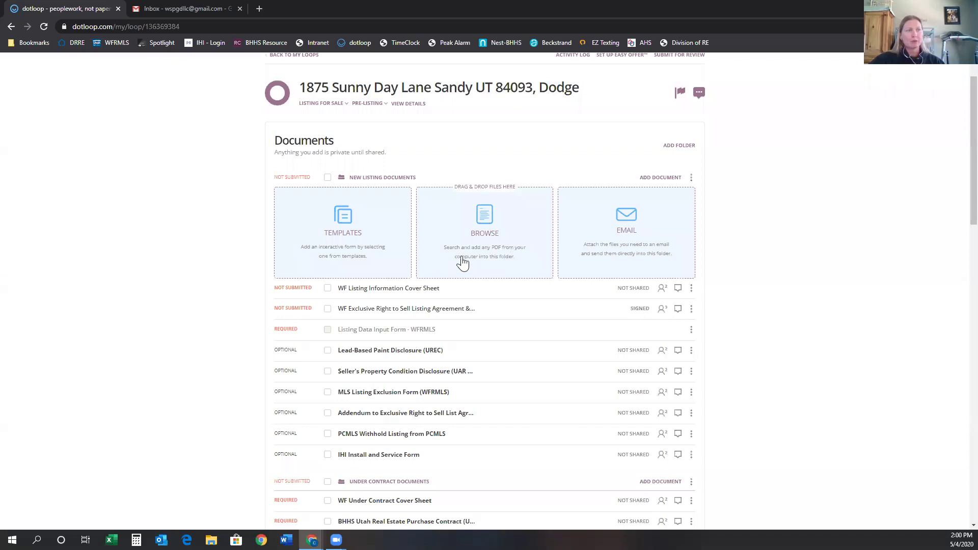
Upload MLS Input.pdf from Desktop > Dotloop Training into the New Listing Documents folder.
click(488, 234)
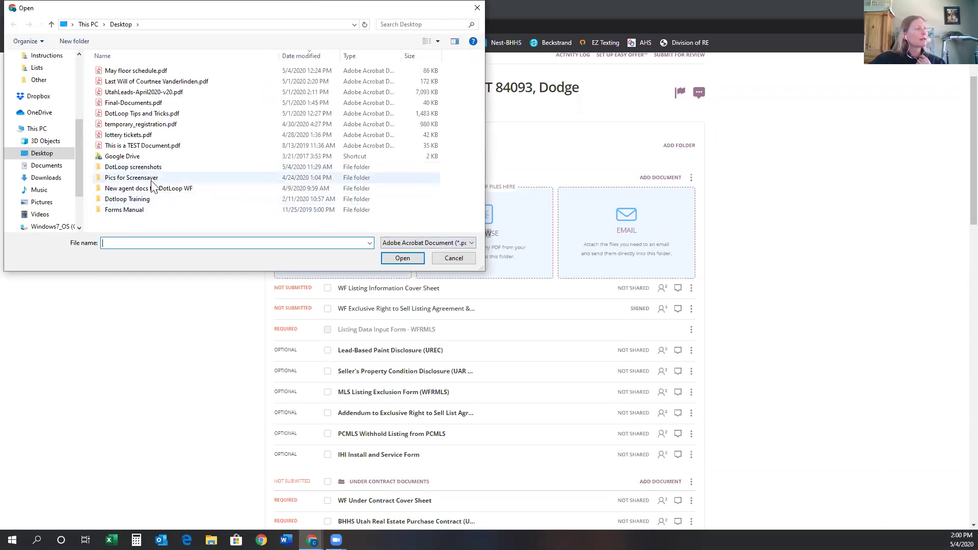
double_click(128, 199)
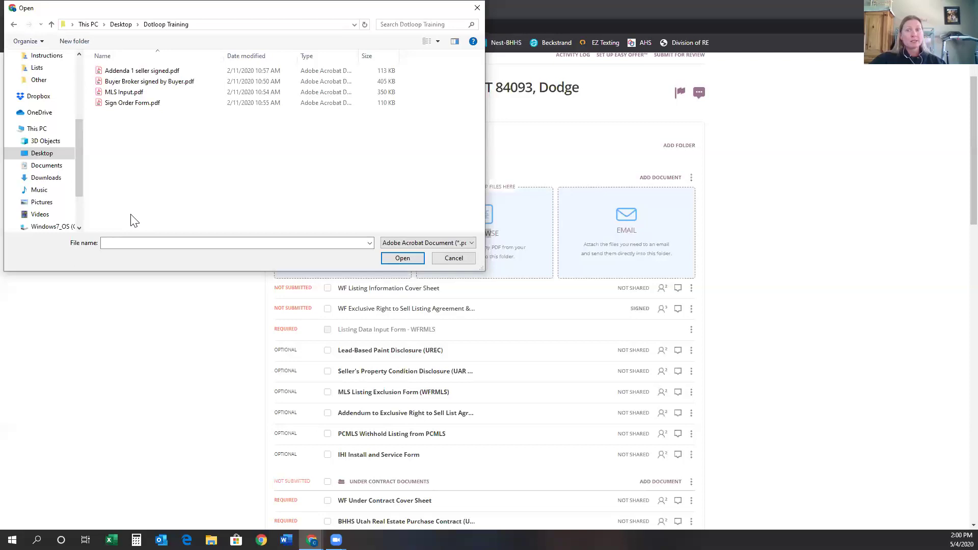
click(125, 94)
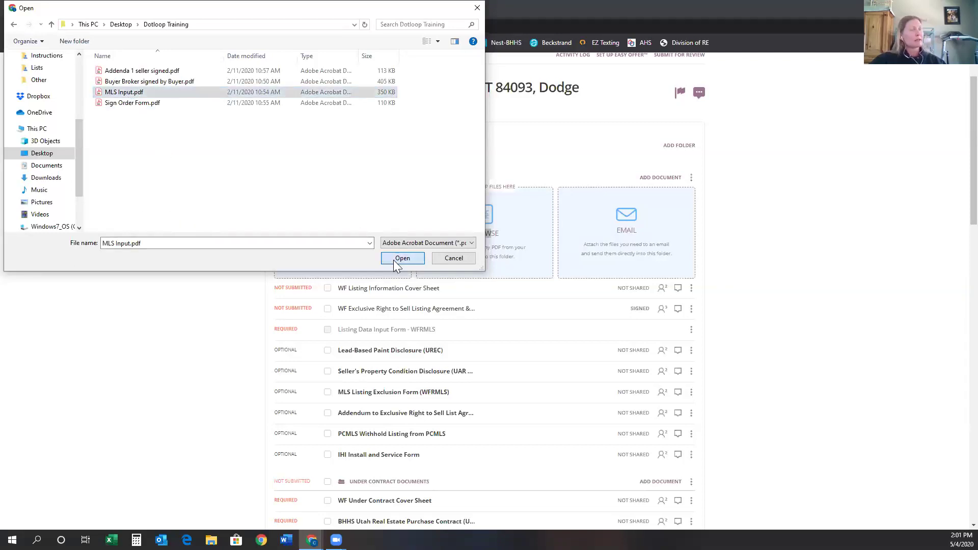
click(393, 258)
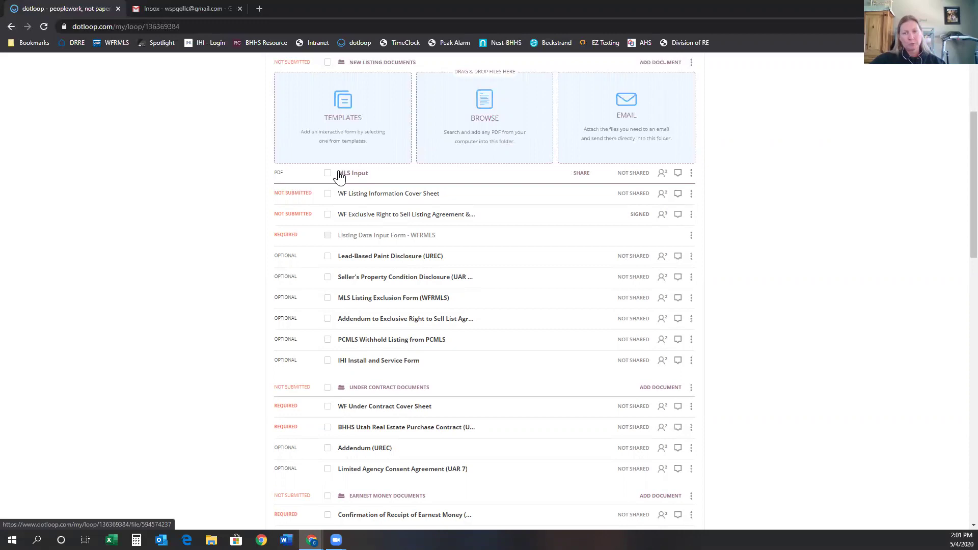
Drop the MLS Input document onto the Listing Data Input Form - WFRMLS placeholder to replace it.
drag(349, 173, 375, 219)
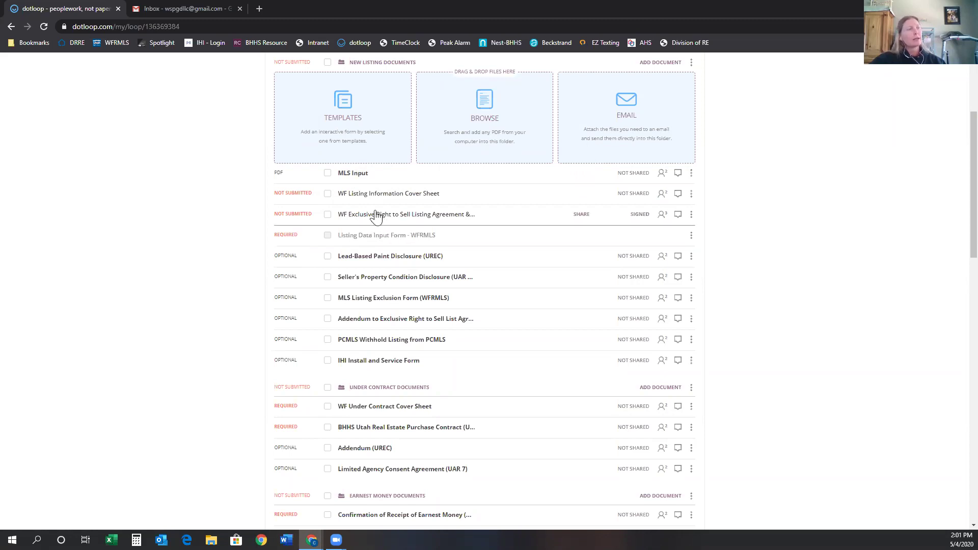
drag(347, 183, 411, 230)
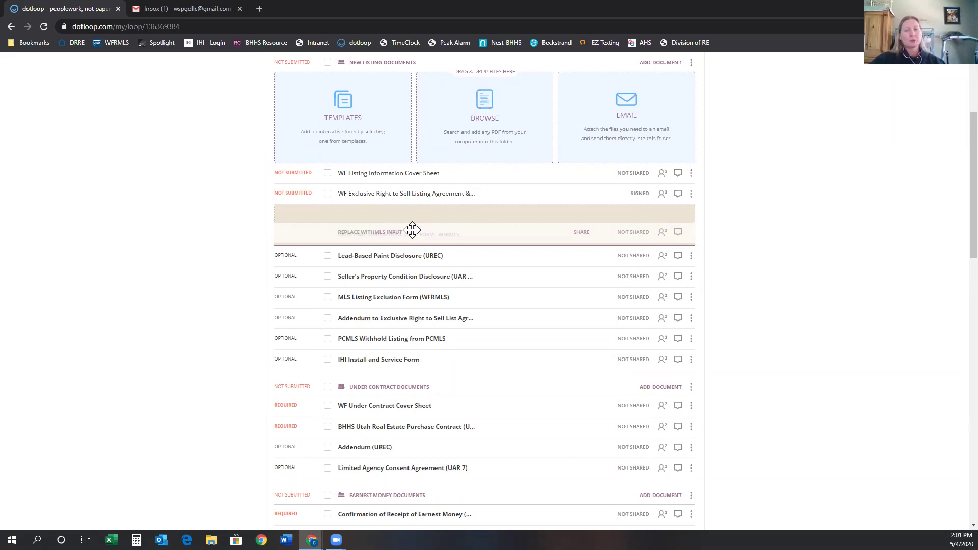
drag(412, 231, 412, 227)
scroll(428, 249, up, 2)
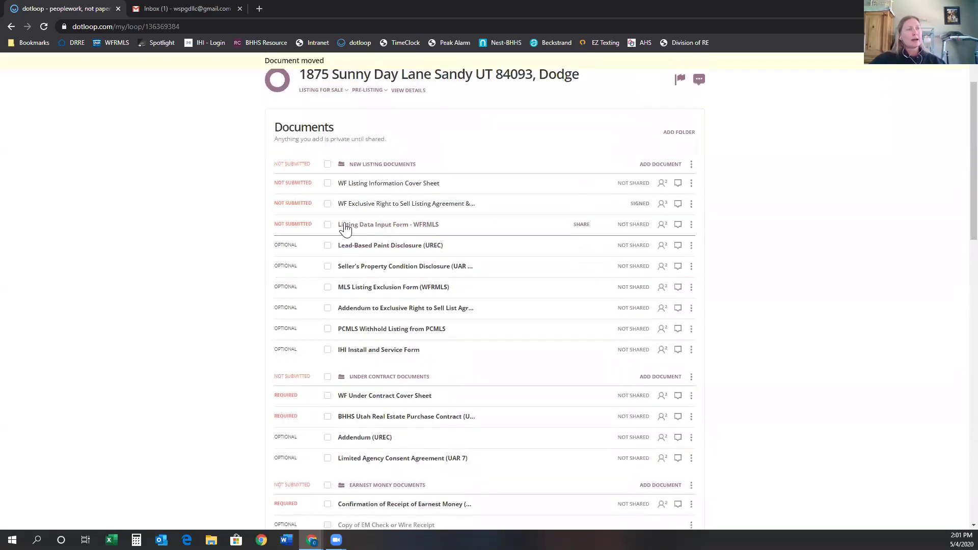
Open the Listing Data Input Form - WFRMLS and review its filled pages, including the $300,000 list price.
click(392, 232)
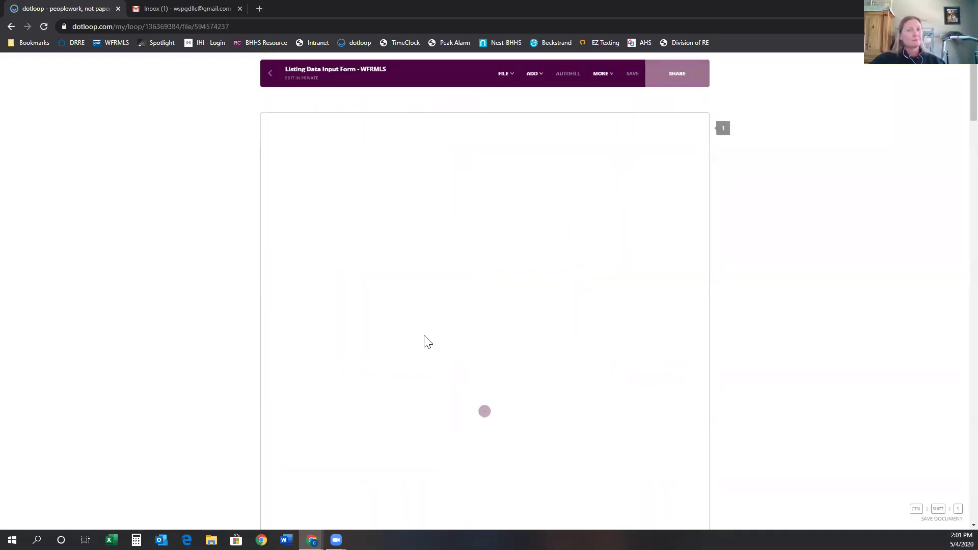
scroll(458, 338, down, 5)
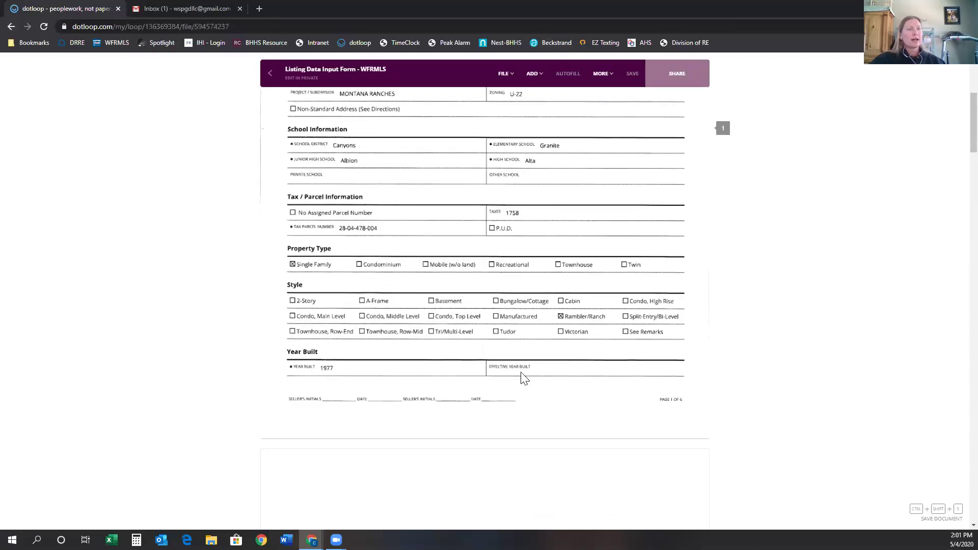
scroll(529, 385, down, 12)
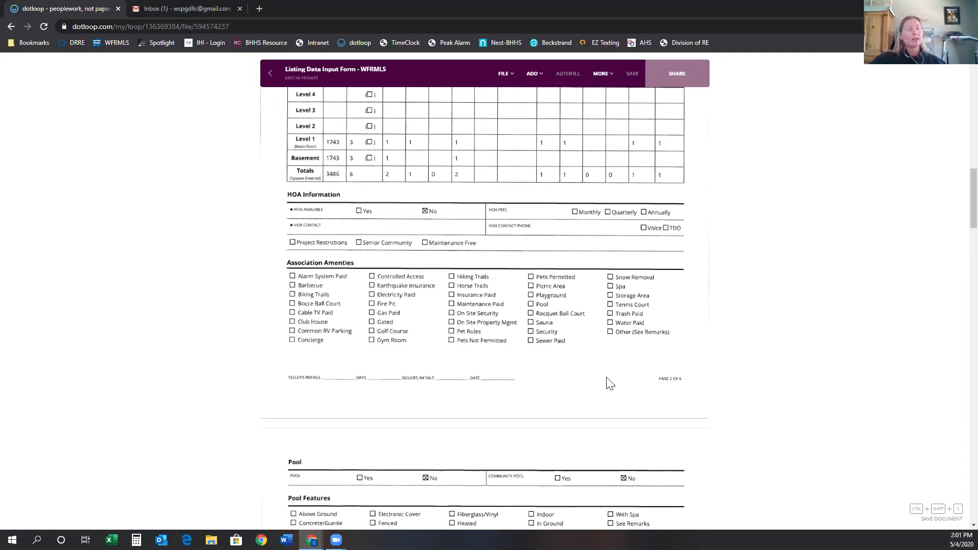
scroll(610, 384, up, 15)
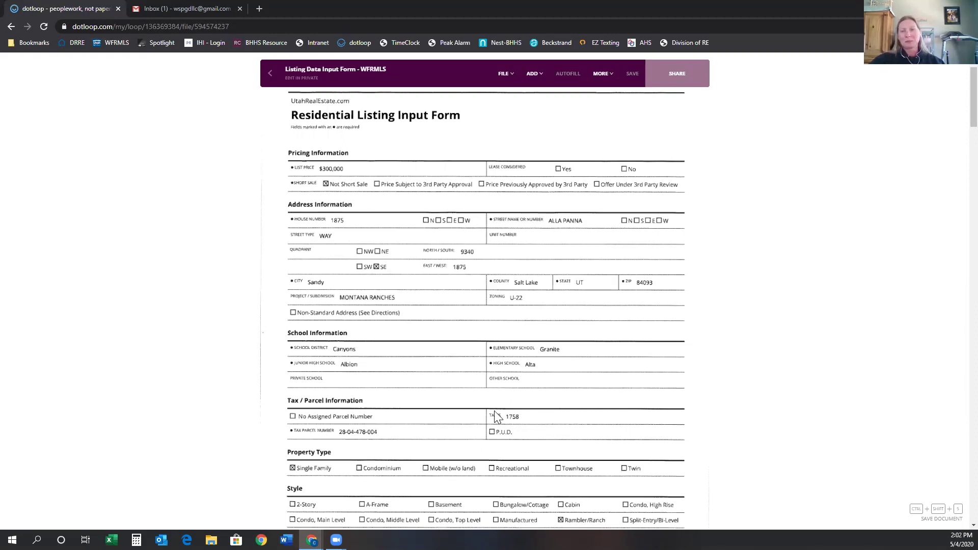
scroll(483, 492, down, 4)
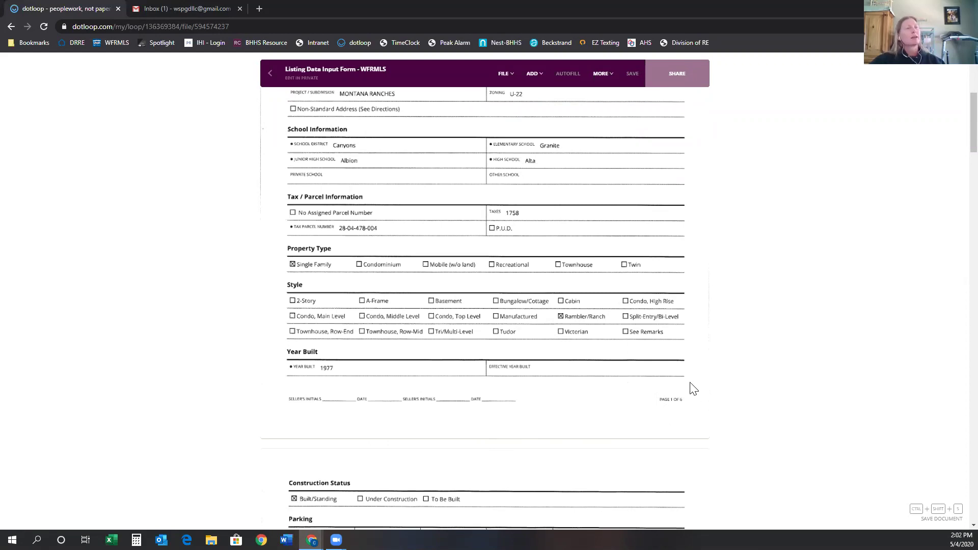
scroll(631, 450, up, 5)
scroll(631, 451, down, 4)
scroll(631, 453, down, 2)
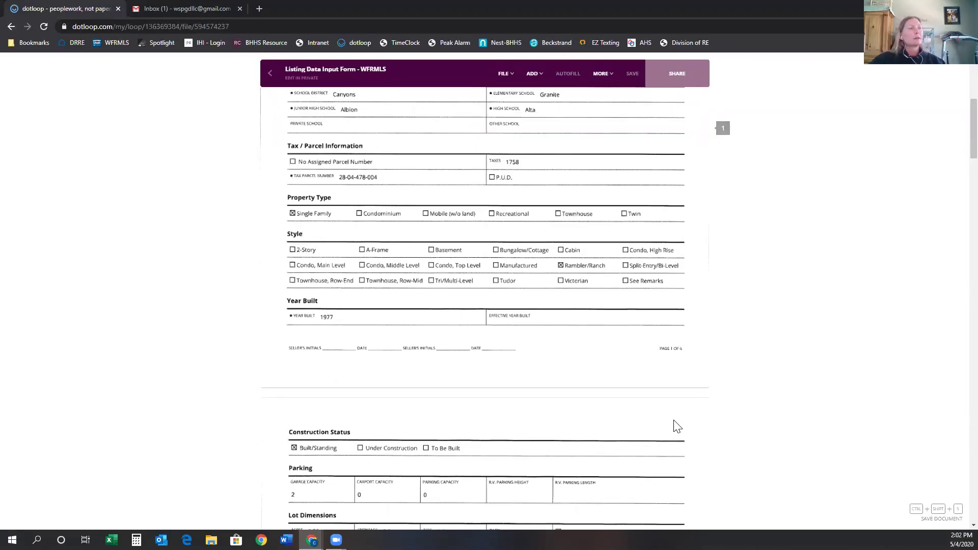
click(521, 80)
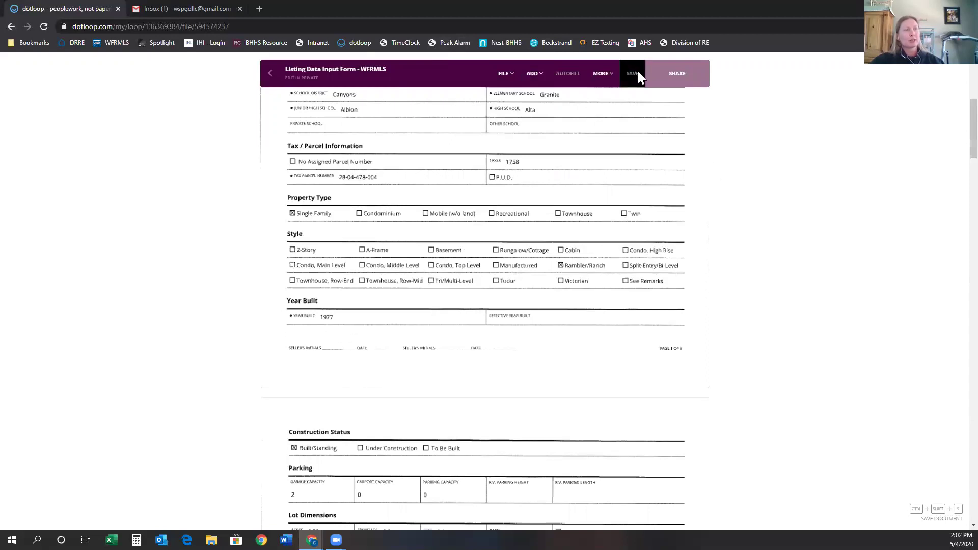
Add an initials field on page 1's Seller's Initials line, assigned to the seller.
mouse_move(533, 82)
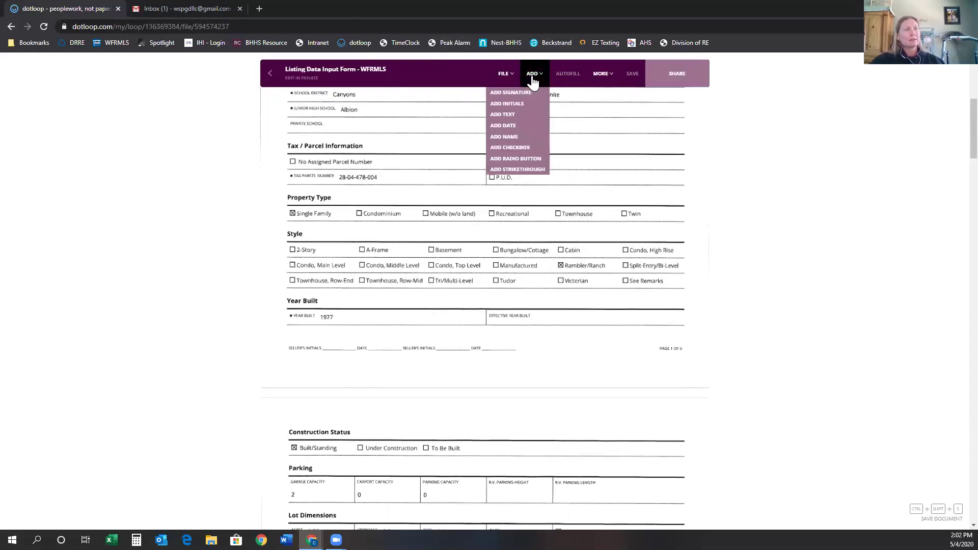
click(519, 107)
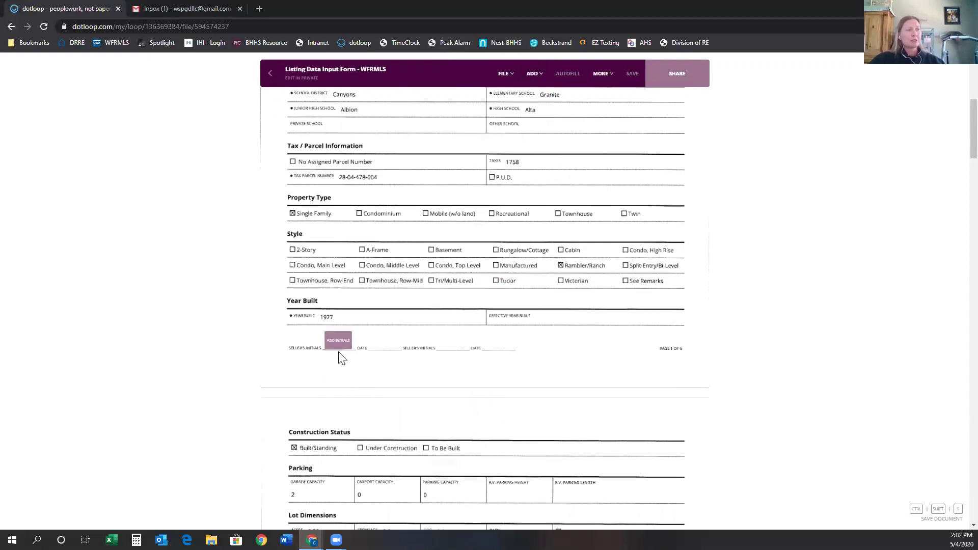
click(339, 351)
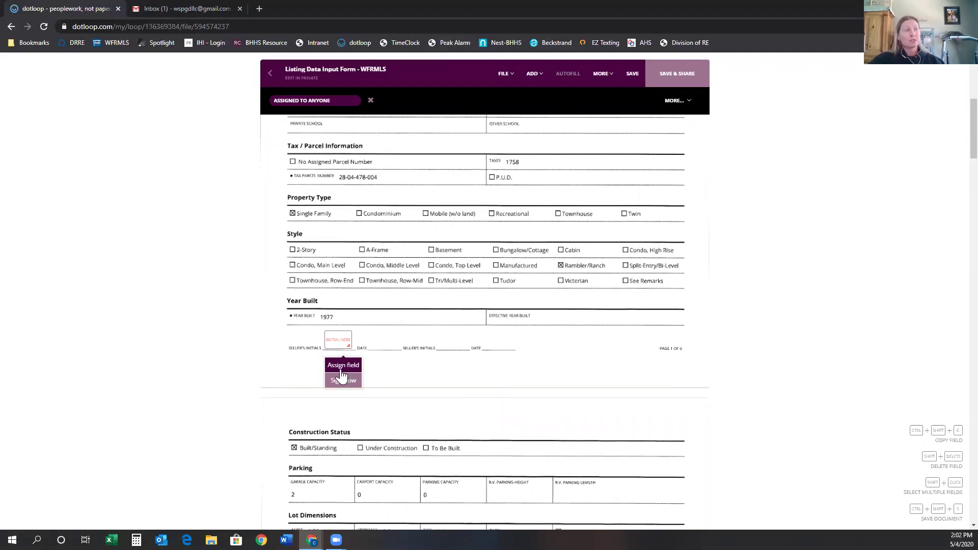
click(348, 369)
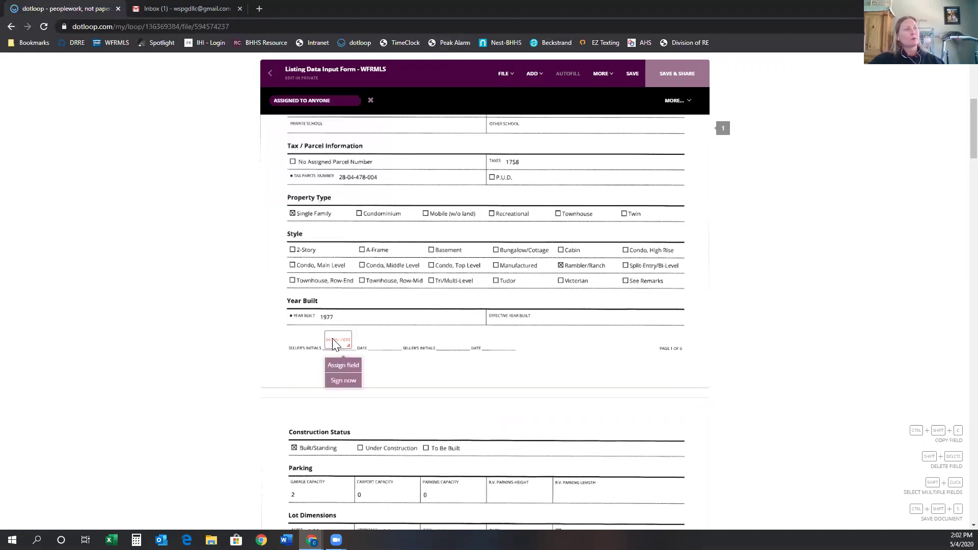
click(342, 365)
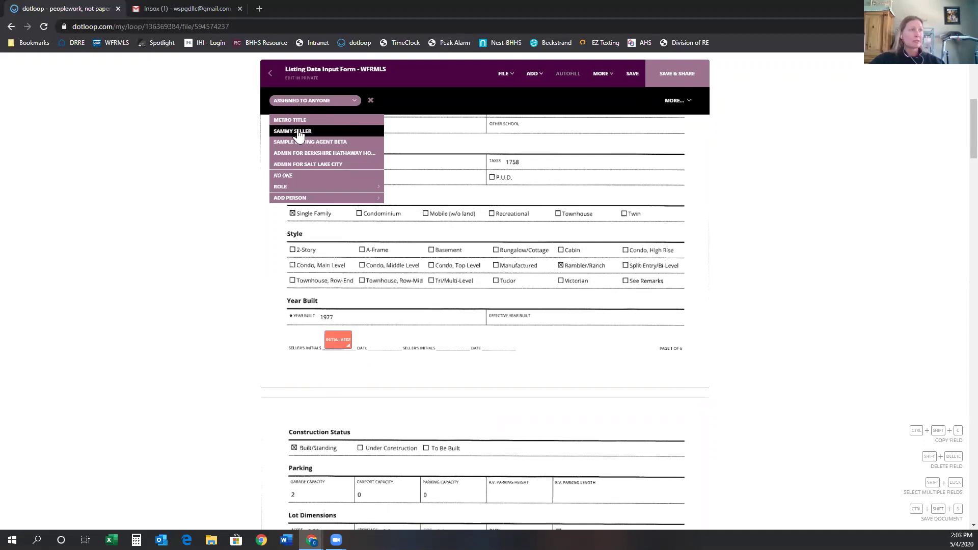
click(299, 131)
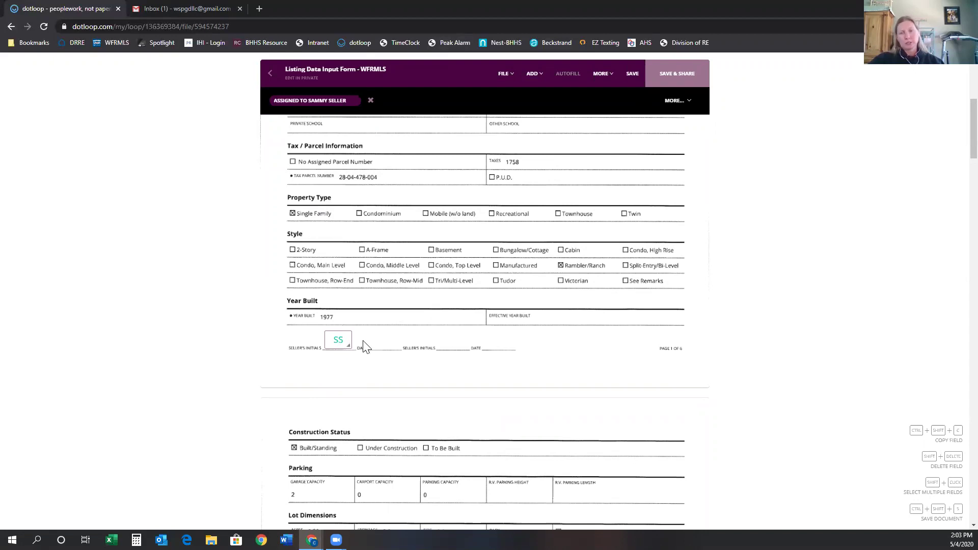
scroll(511, 352, down, 10)
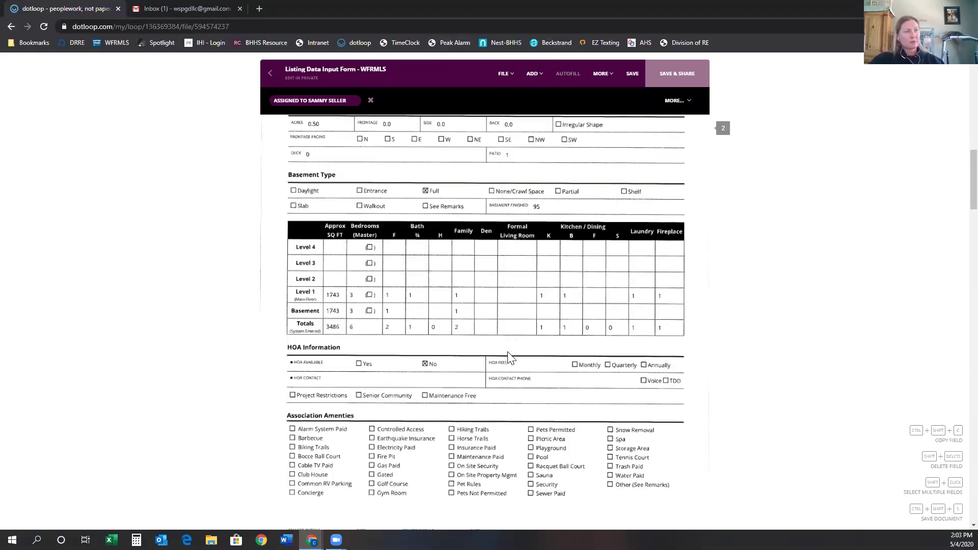
Add a second seller-assigned initials field on page 2's Seller's Initials line.
click(532, 73)
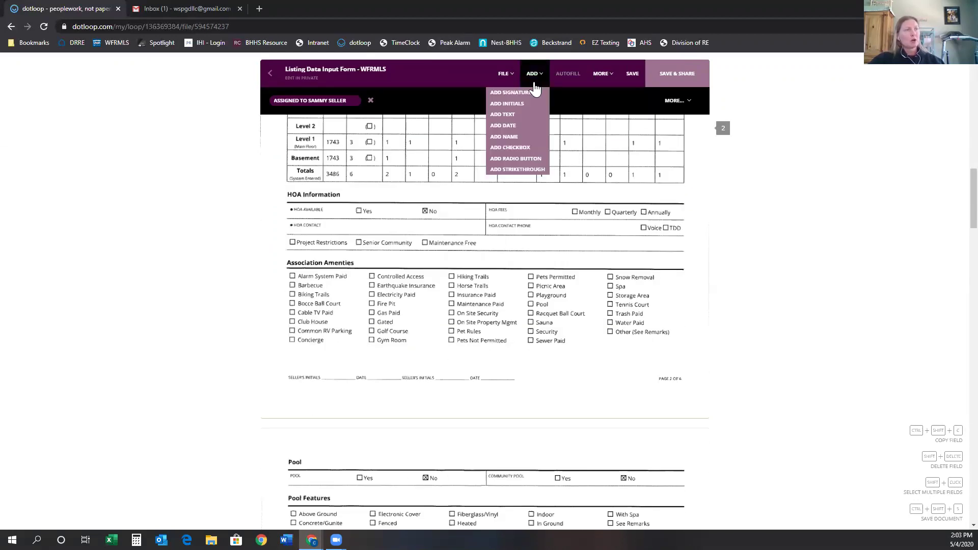
click(524, 103)
click(337, 367)
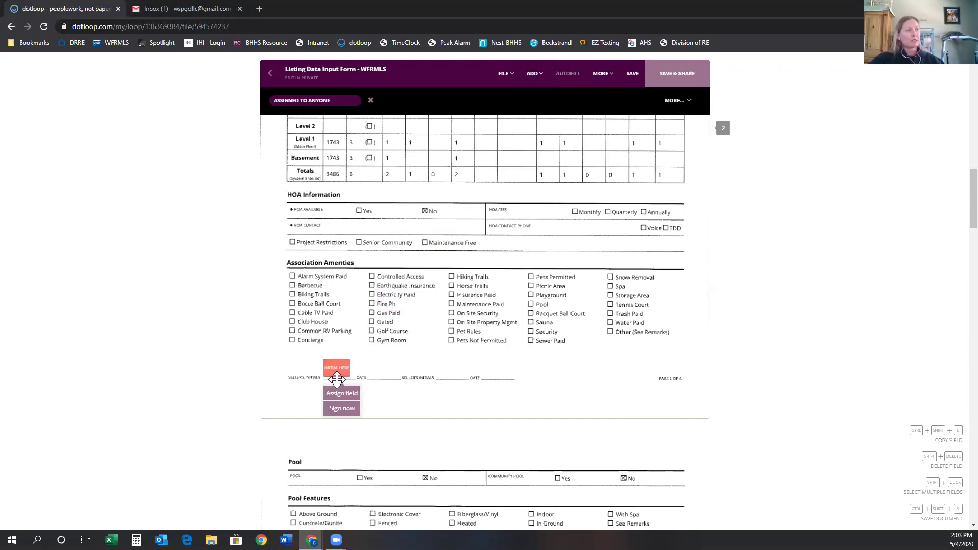
click(342, 392)
click(314, 100)
click(314, 101)
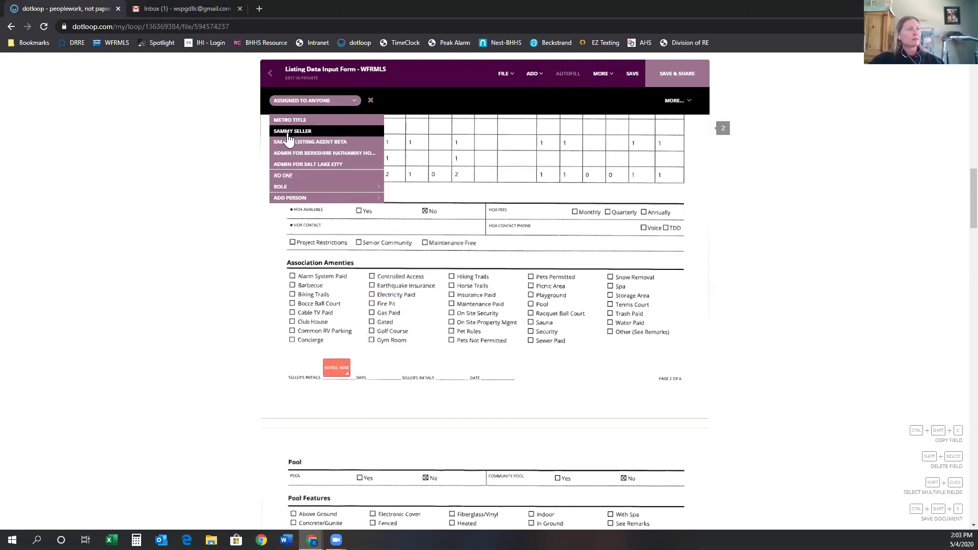
click(293, 131)
scroll(525, 438, down, 15)
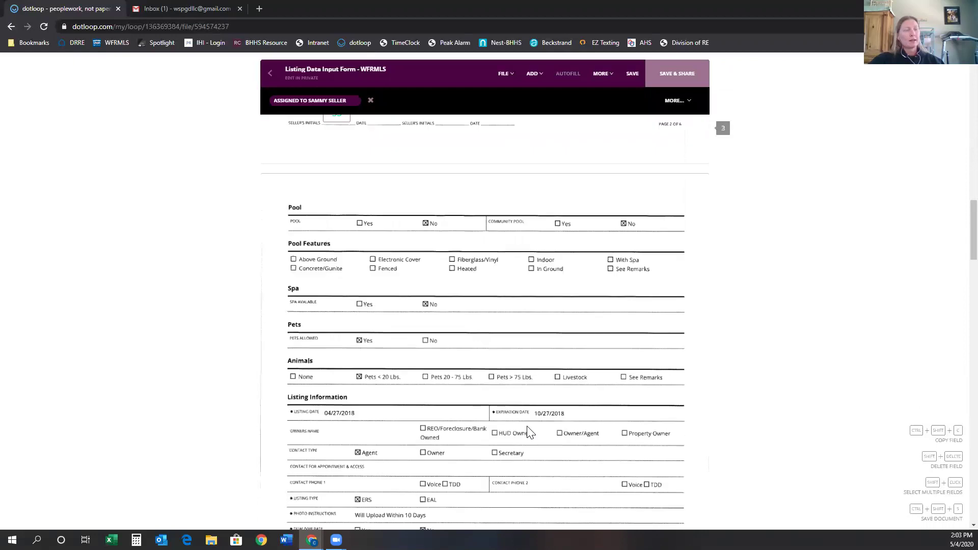
scroll(560, 437, down, 15)
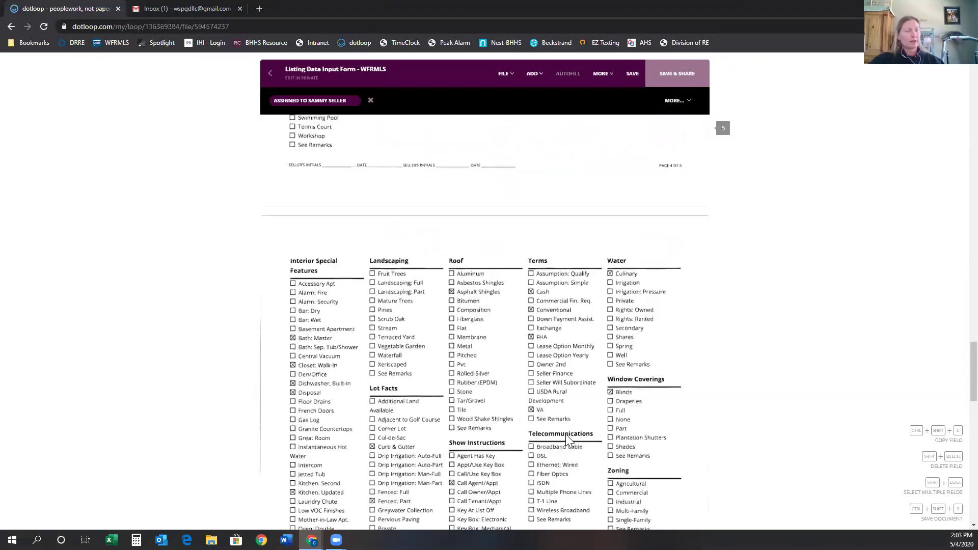
scroll(574, 440, down, 10)
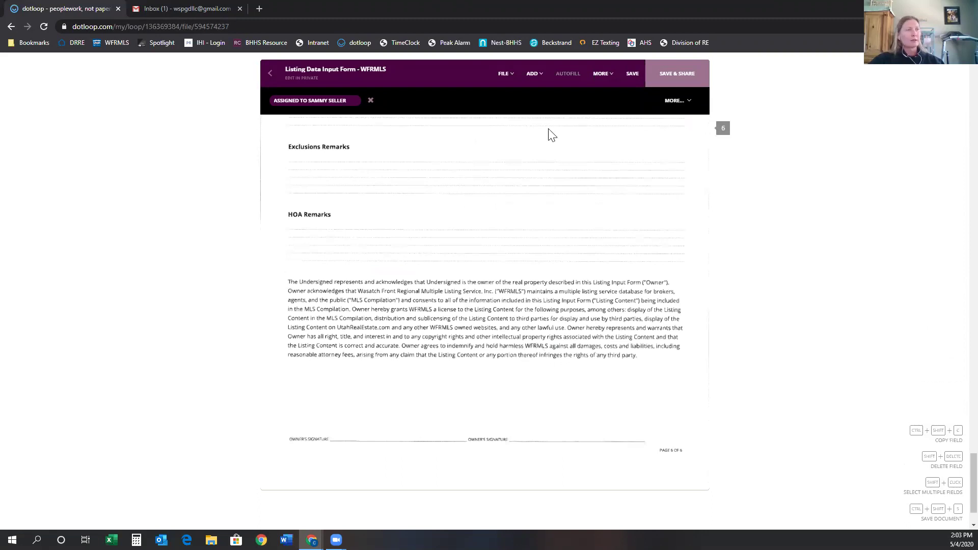
Place a seller-assigned signature field on the page 6 owner's signature line, then return to page 1.
click(534, 73)
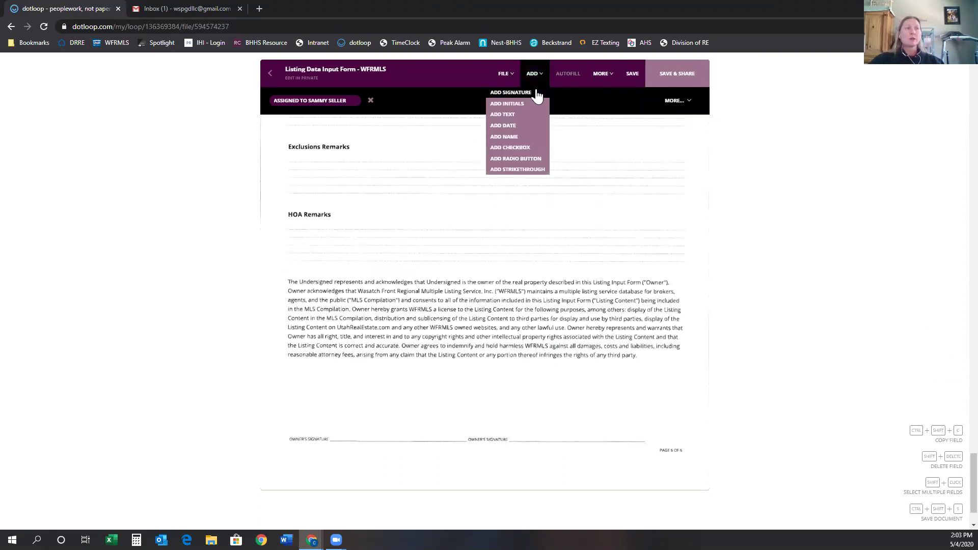
click(534, 93)
click(411, 445)
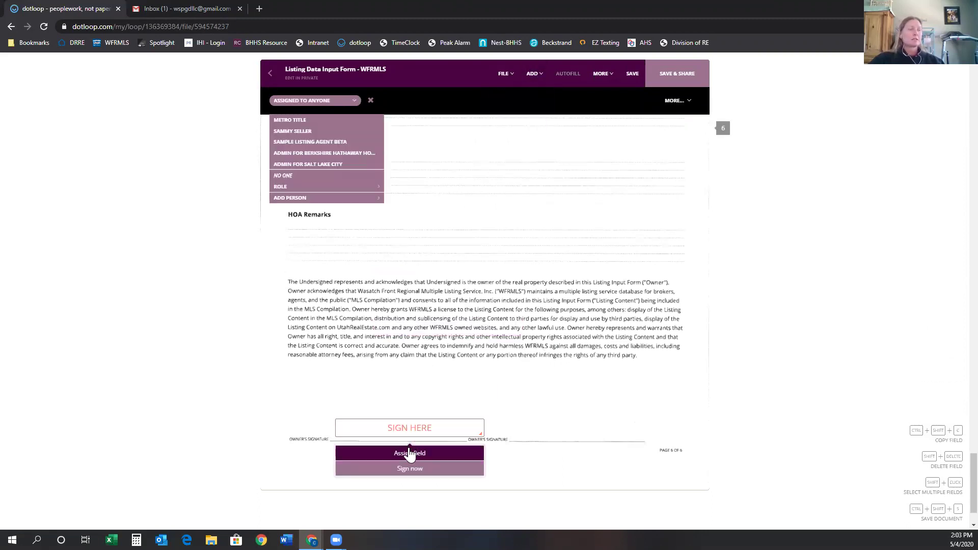
click(291, 135)
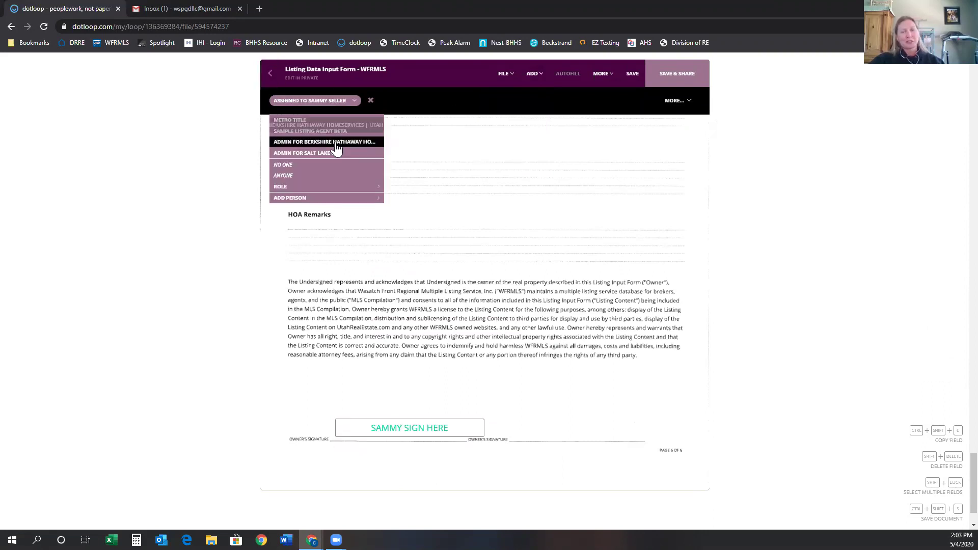
scroll(504, 305, up, 10)
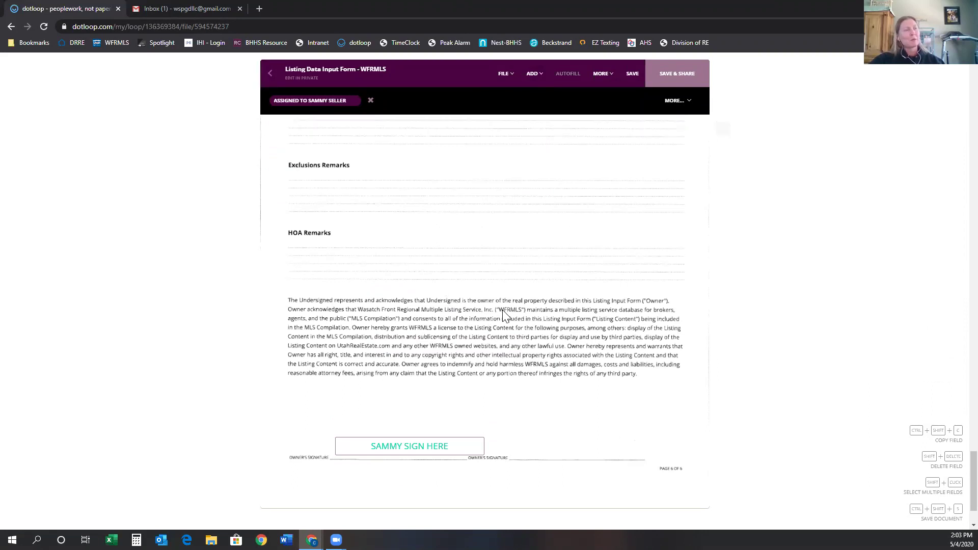
scroll(543, 281, up, 10)
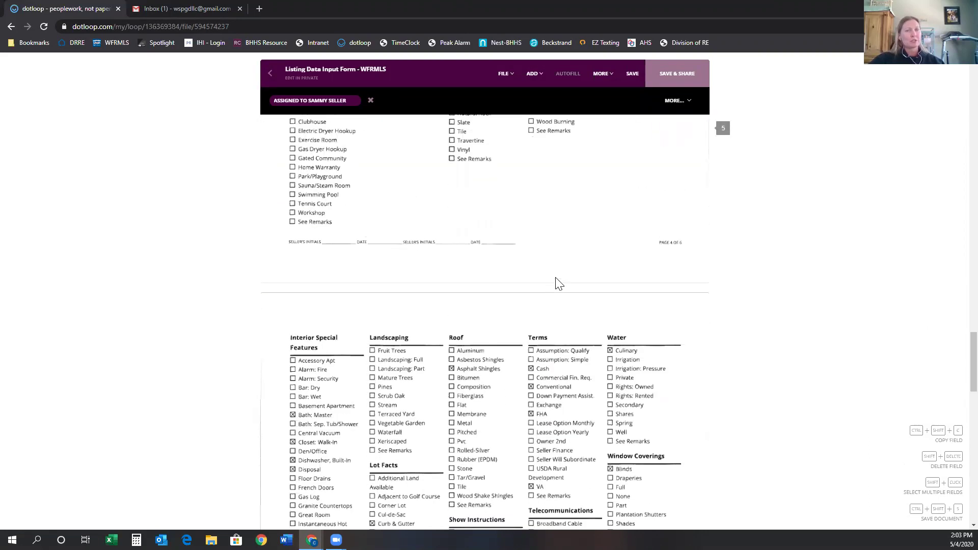
scroll(565, 285, up, 15)
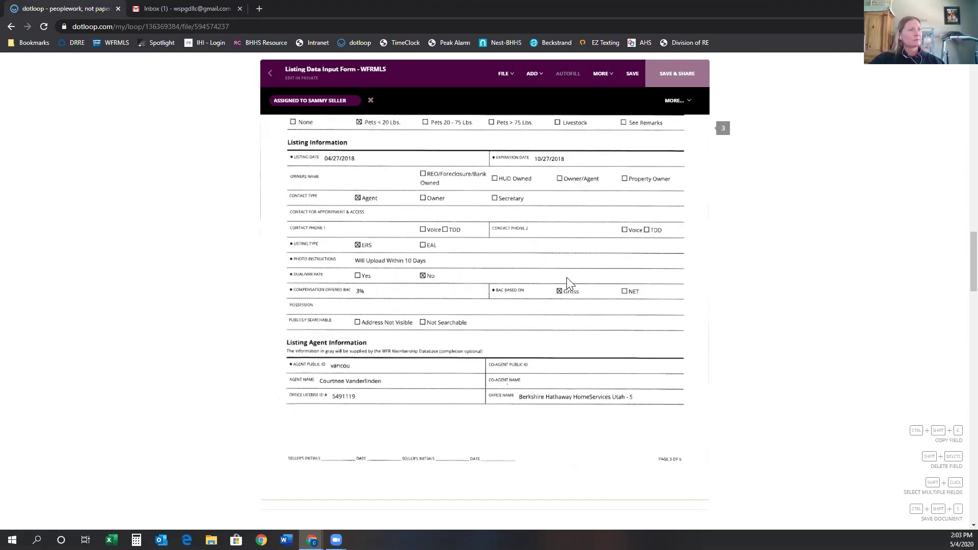
scroll(583, 287, up, 4)
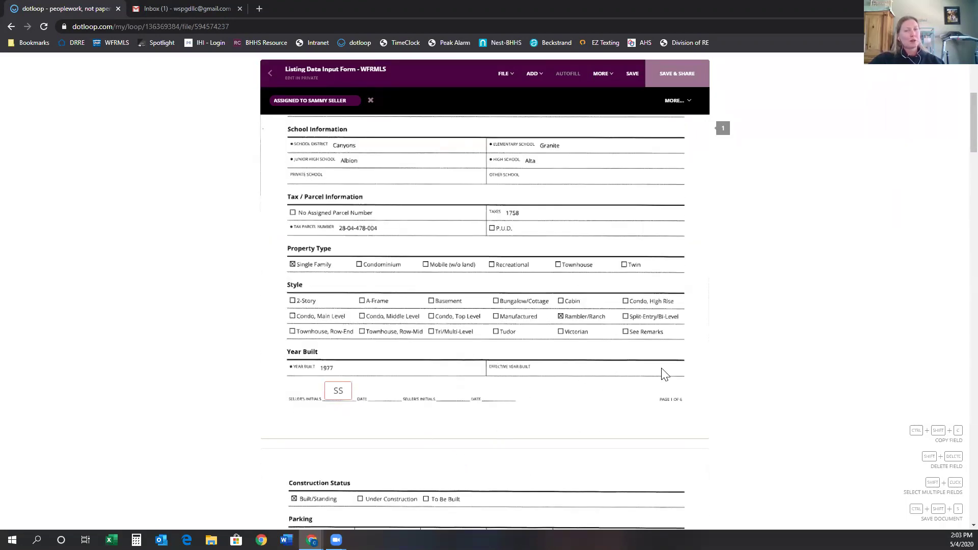
scroll(656, 361, down, 6)
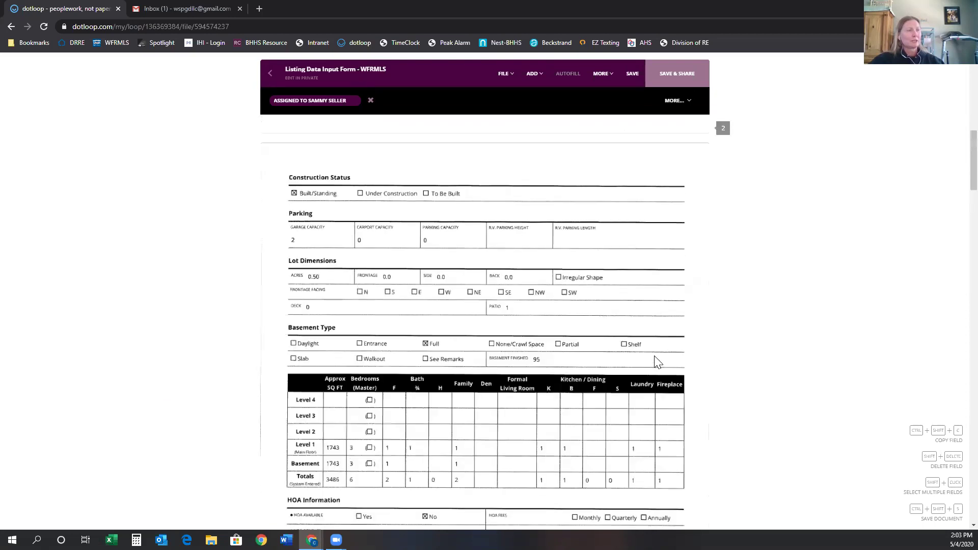
scroll(657, 362, up, 8)
scroll(657, 362, up, 3)
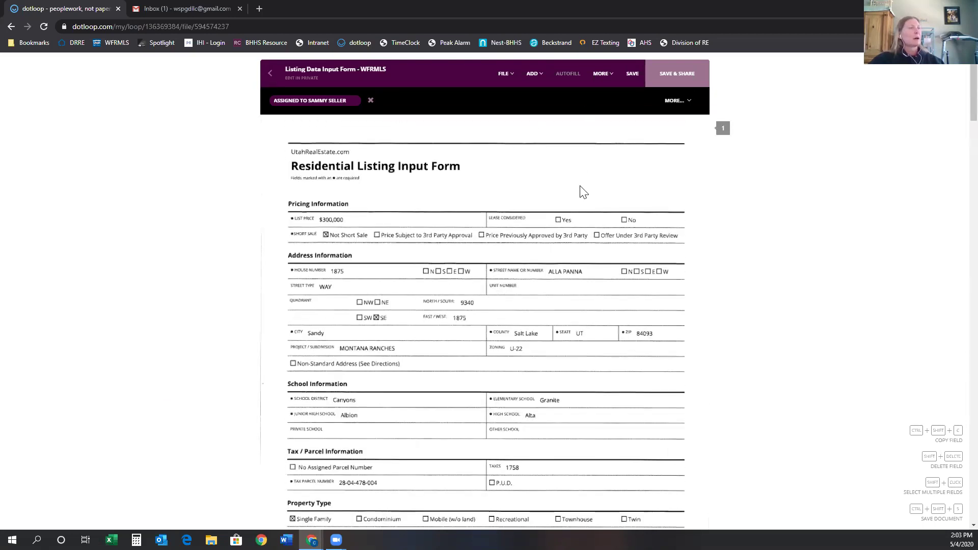
Save and share the Listing Data Input Form with the seller, then return to the loop.
click(674, 82)
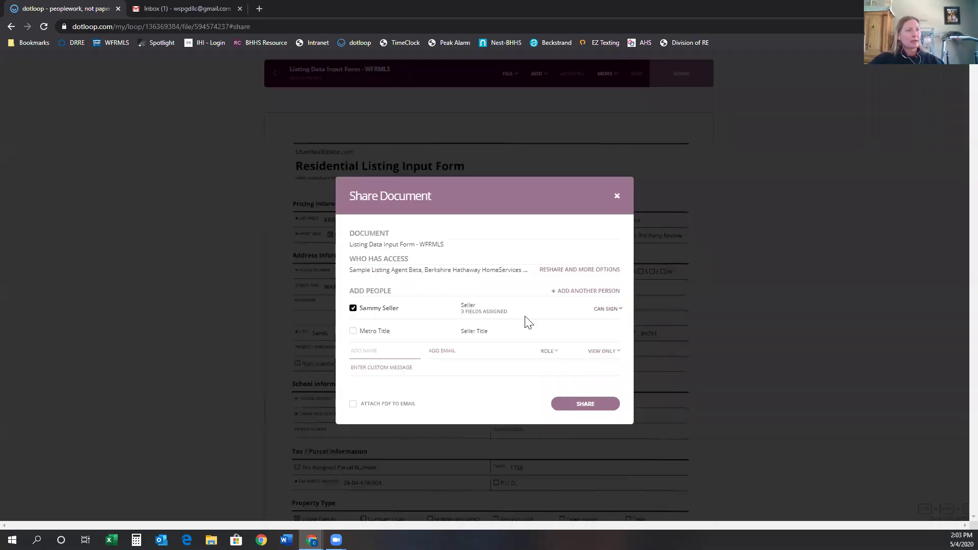
click(586, 403)
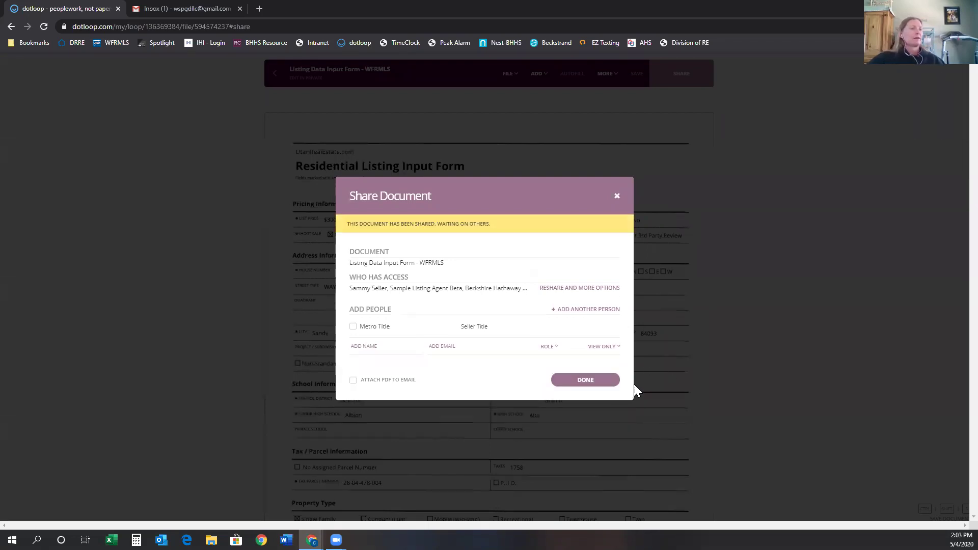
click(585, 380)
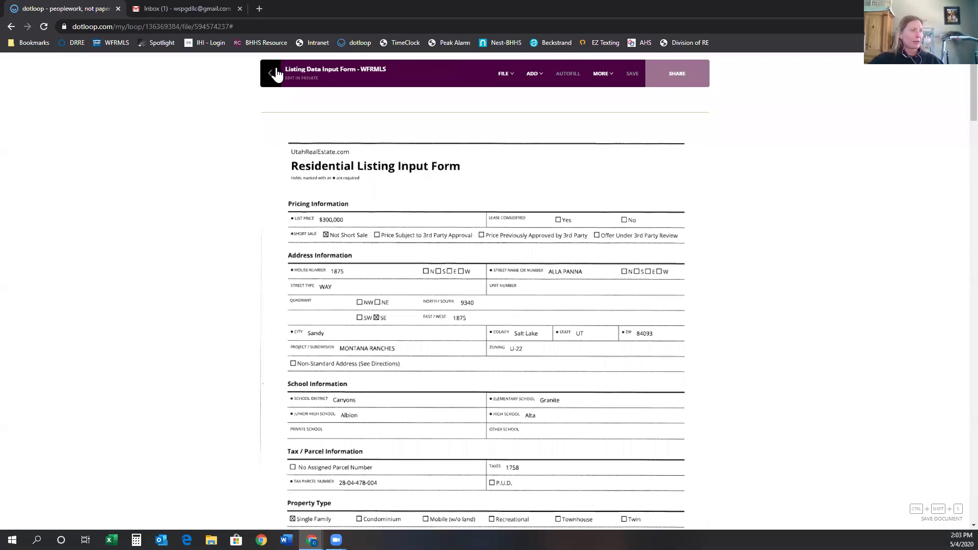
click(275, 73)
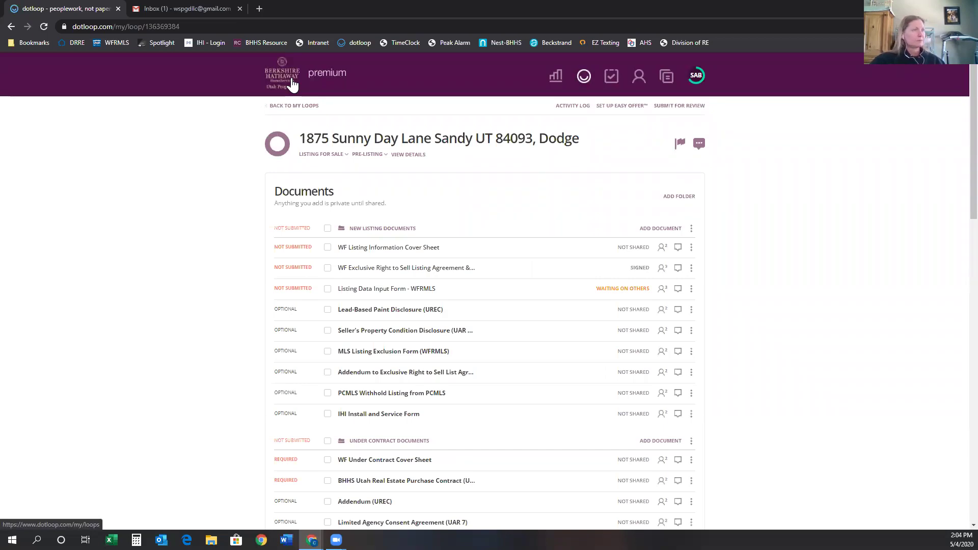
Reload the loop to update the form's waiting status, then show New Listing Documents add options.
mouse_move(621, 285)
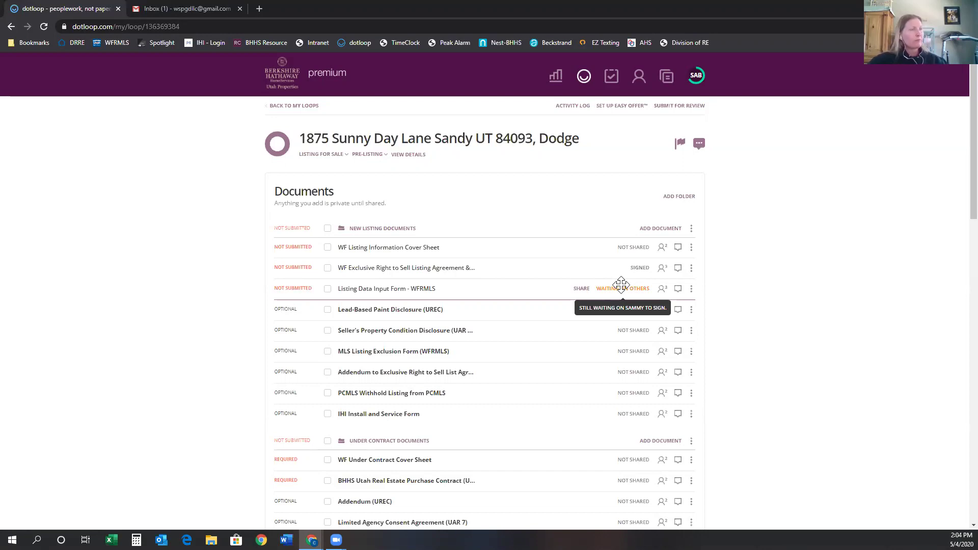
click(44, 27)
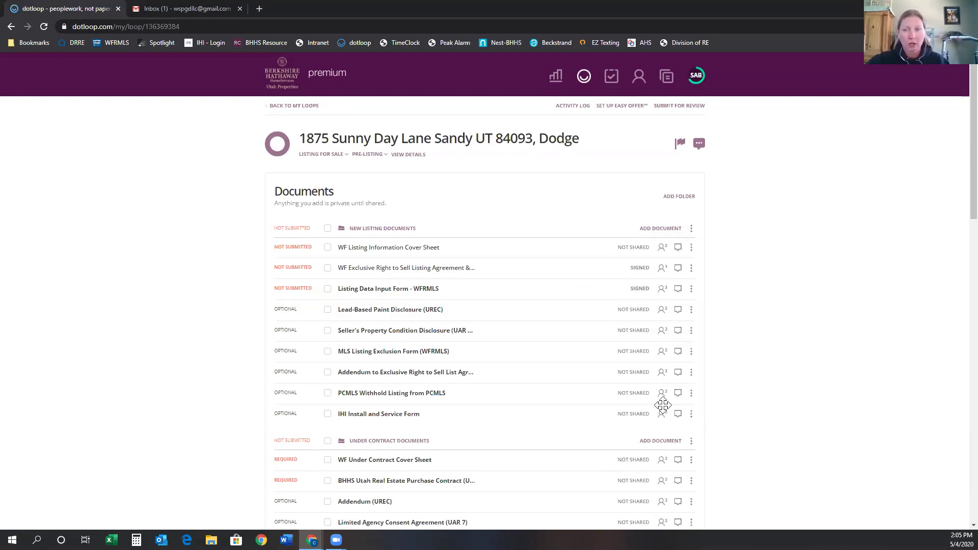
click(663, 233)
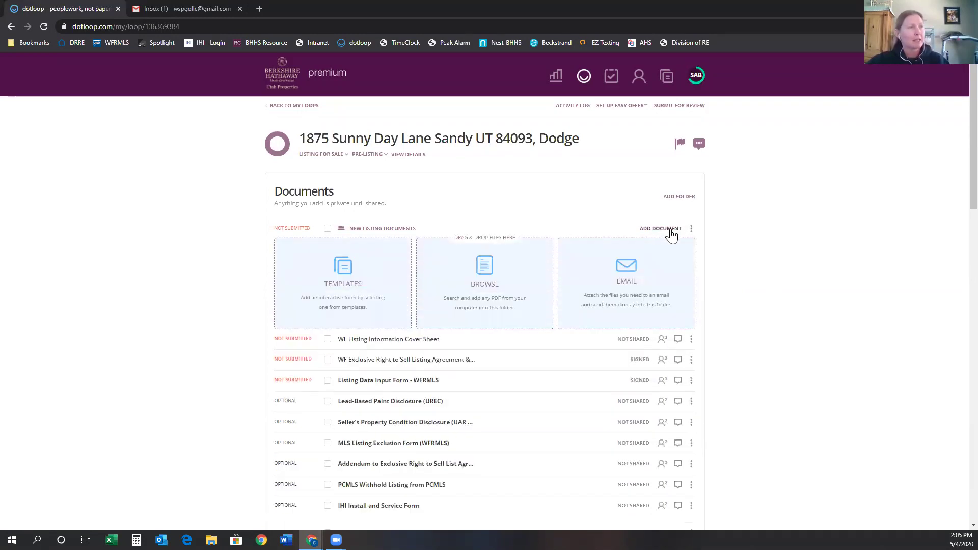
Copy the New Listing Documents folder's upload email address and switch to the Gmail inbox.
click(624, 290)
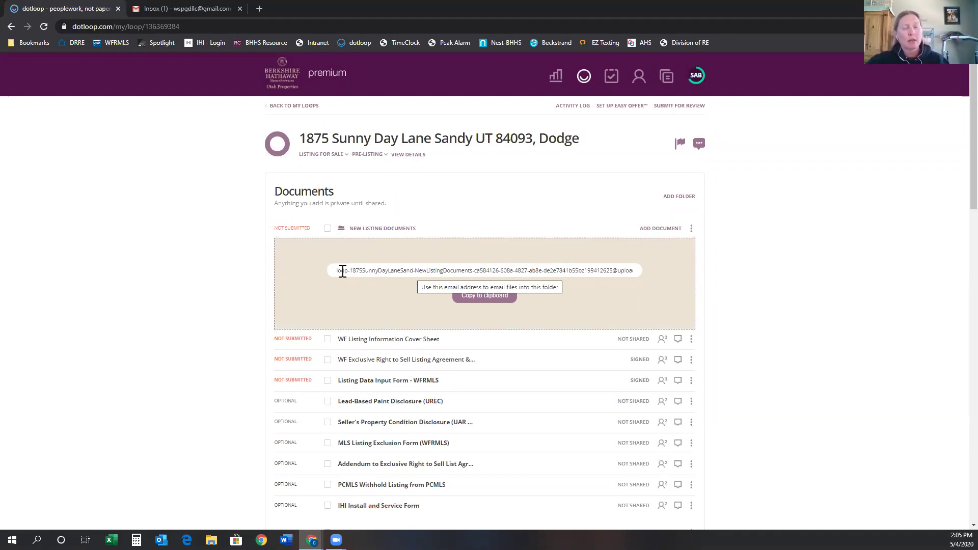
click(490, 296)
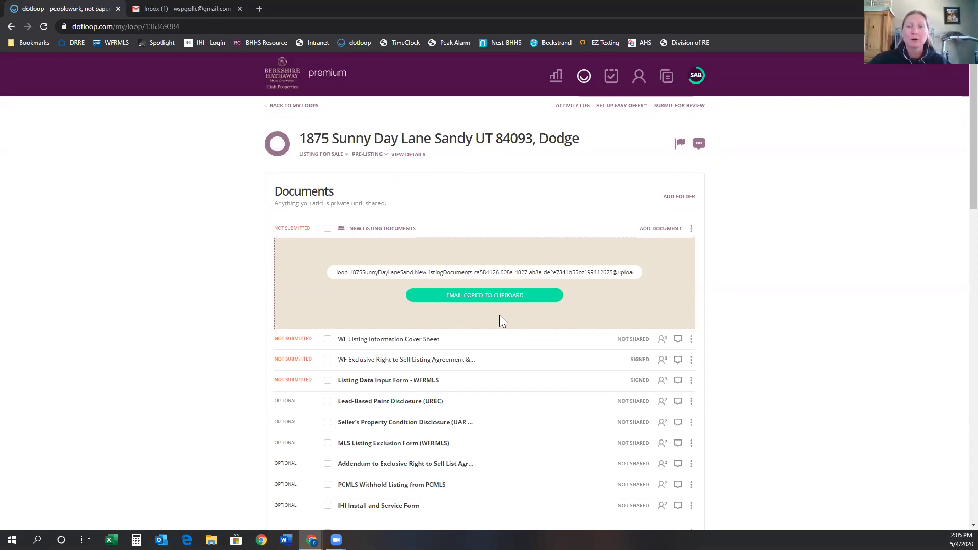
click(188, 11)
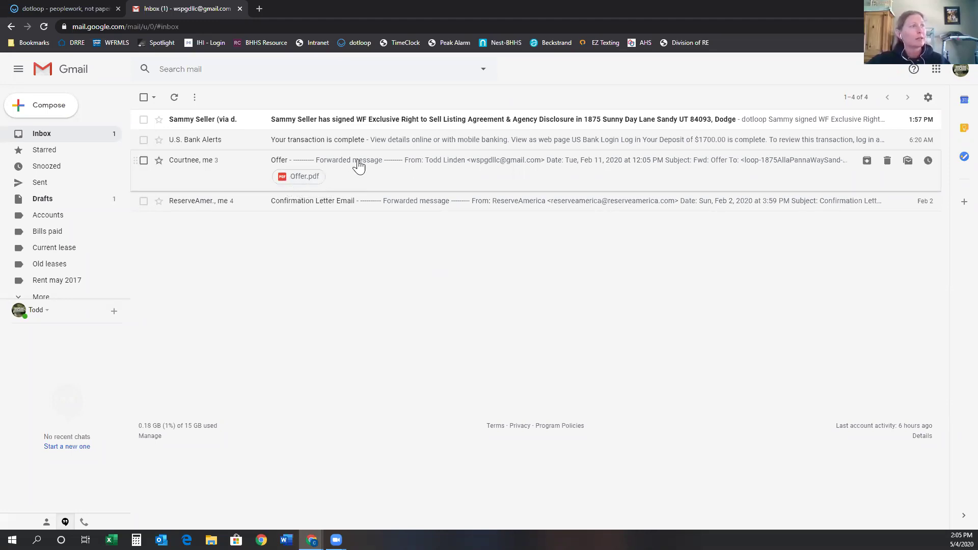
Forward the Offer email with Offer.pdf to the pasted folder upload address, then return to dotloop.
click(298, 168)
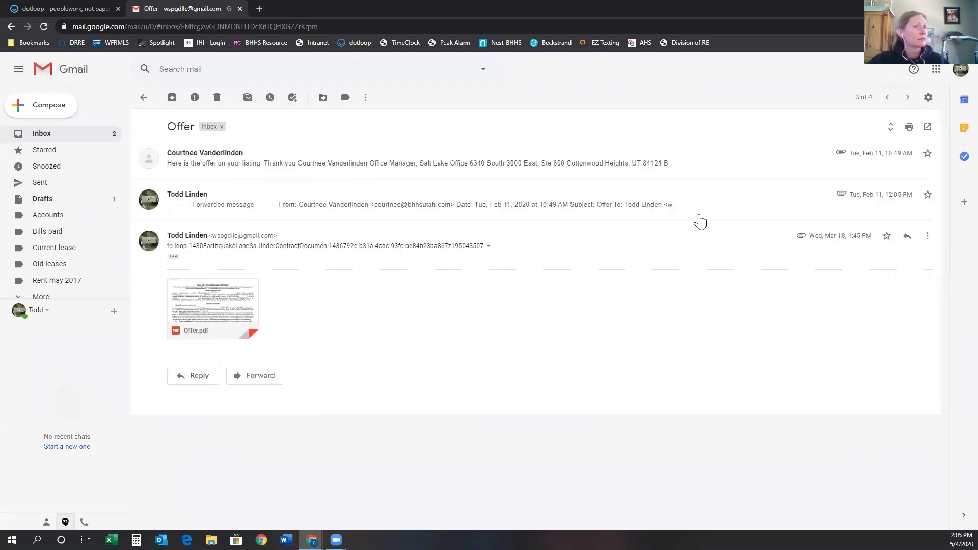
click(927, 236)
click(863, 267)
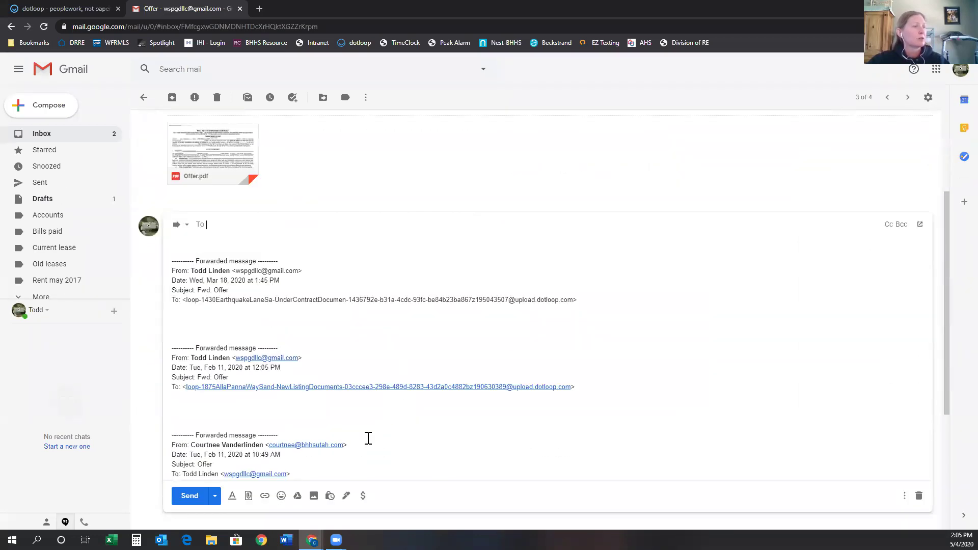
scroll(400, 403, down, 4)
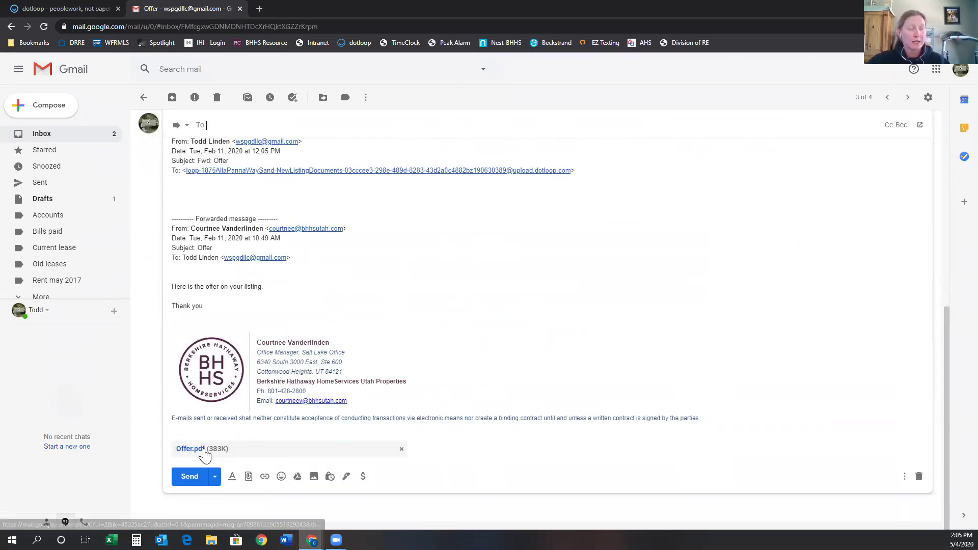
scroll(337, 361, up, 8)
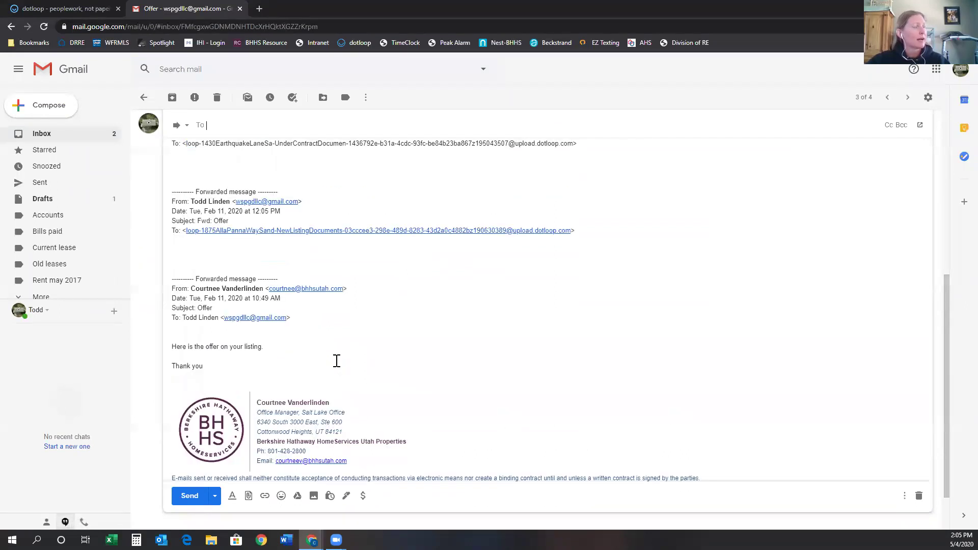
right_click(224, 382)
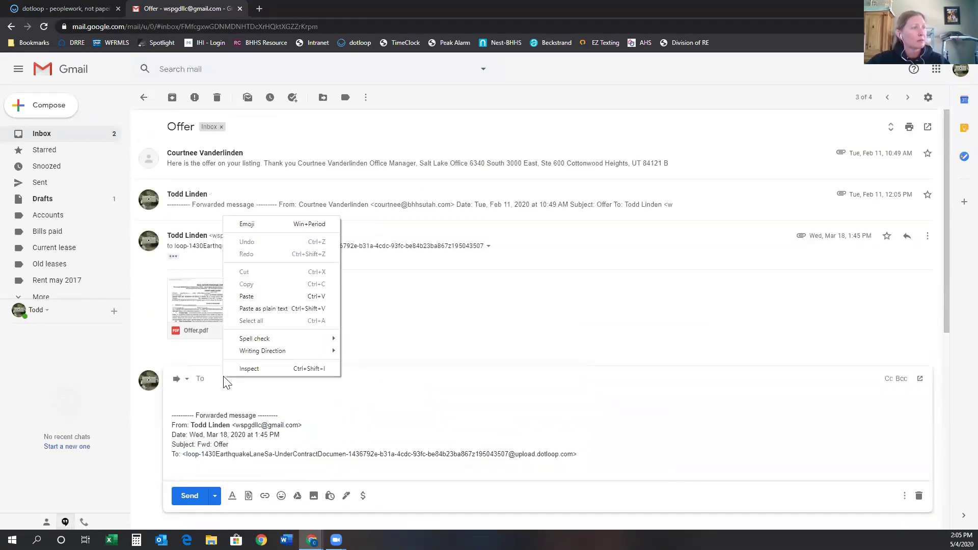
click(254, 297)
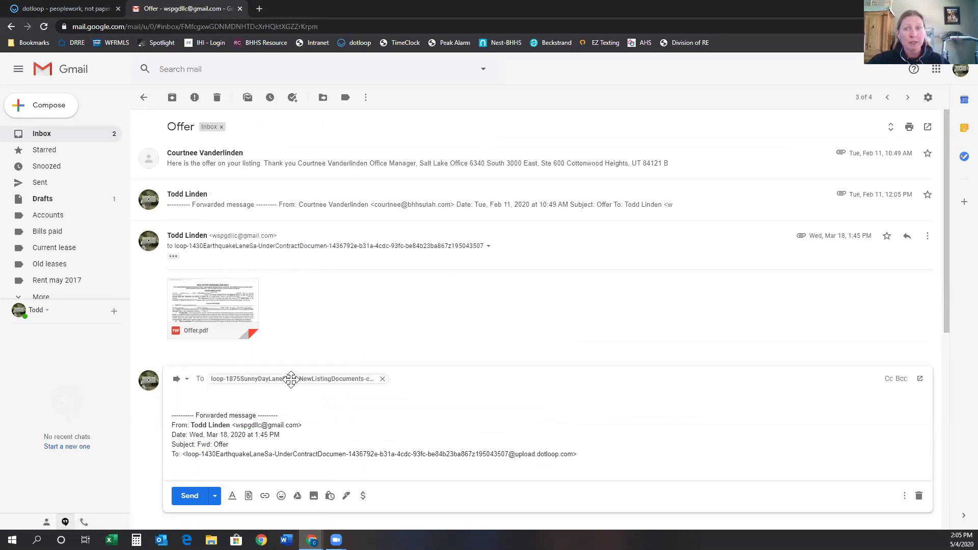
mouse_move(292, 379)
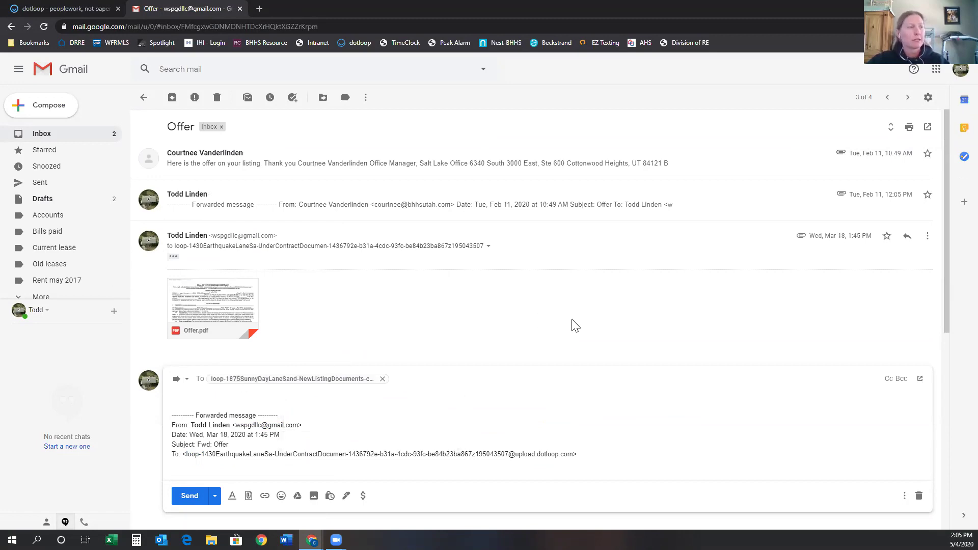
click(194, 501)
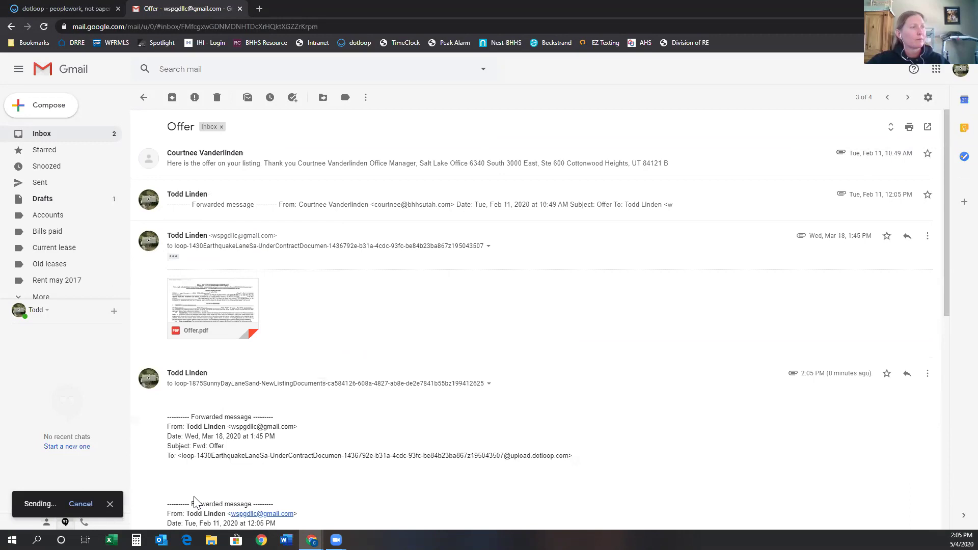
click(63, 8)
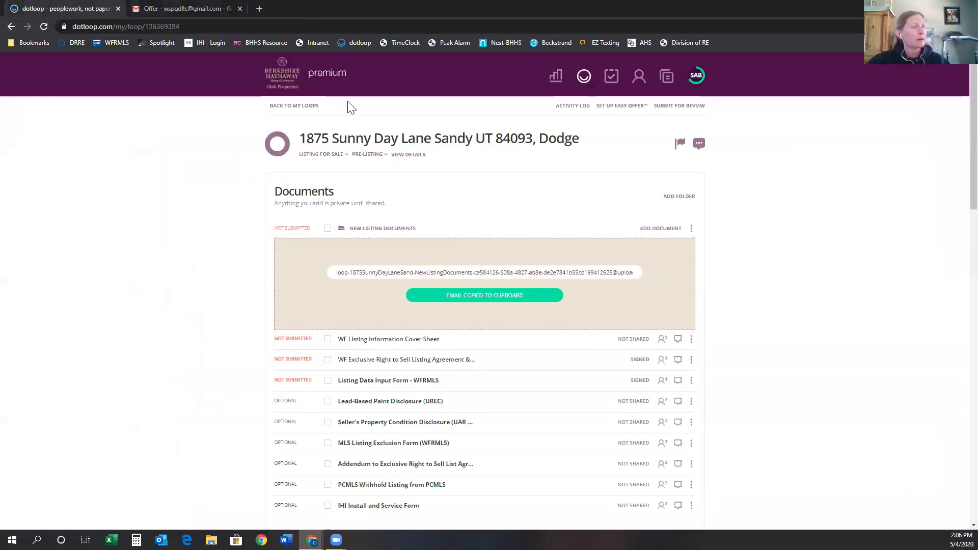
Reload the loop until the emailed Offer.pdf appears at the top of New Listing Documents.
click(43, 27)
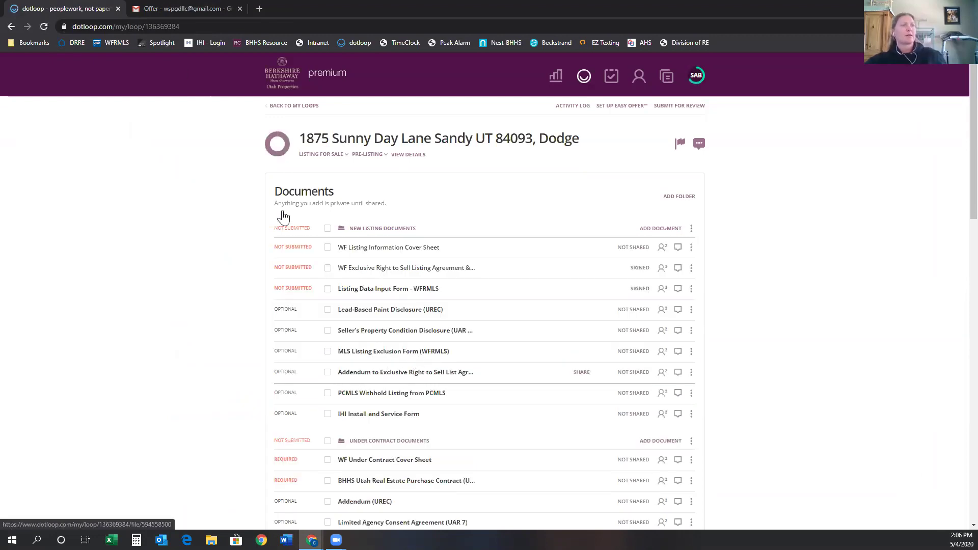
click(44, 27)
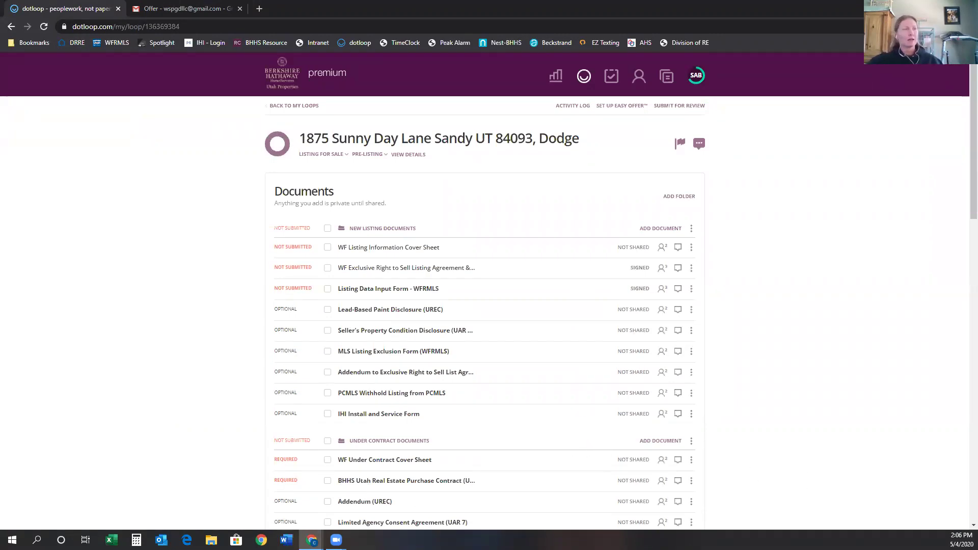
click(44, 28)
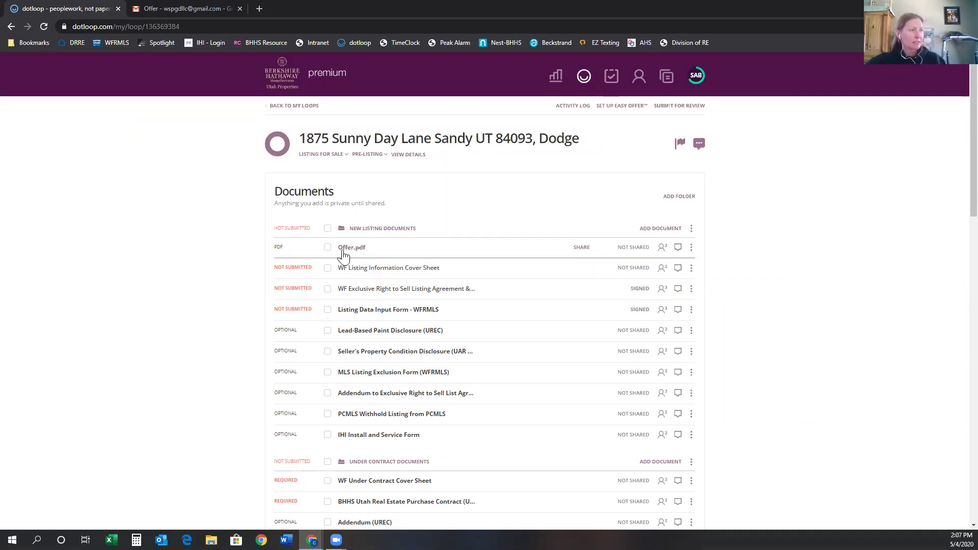
Move Offer.pdf to the bottom of New Listing Documents, below the IHI Install and Service Form.
drag(342, 255, 430, 434)
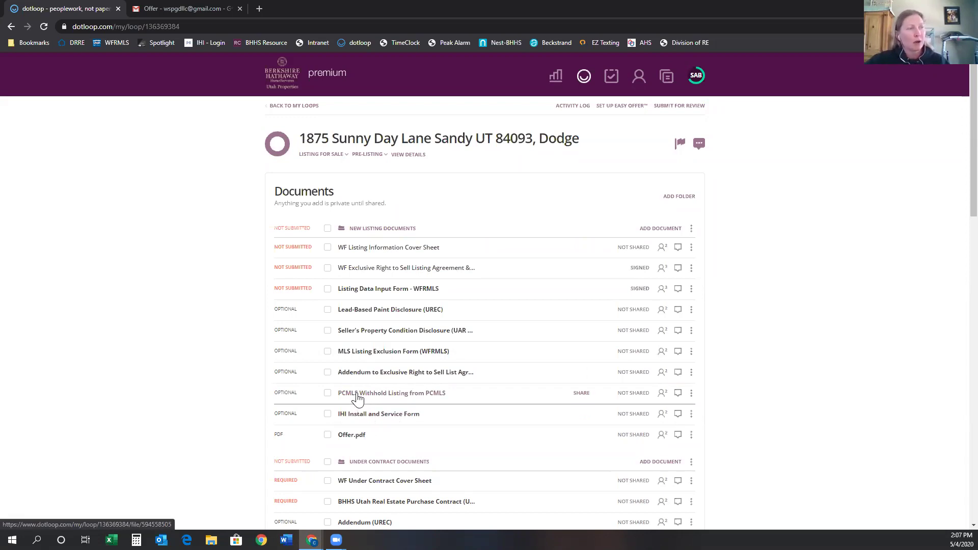
Bring up the options menu for the PCMLS Withhold Listing from PCMLS document.
click(691, 394)
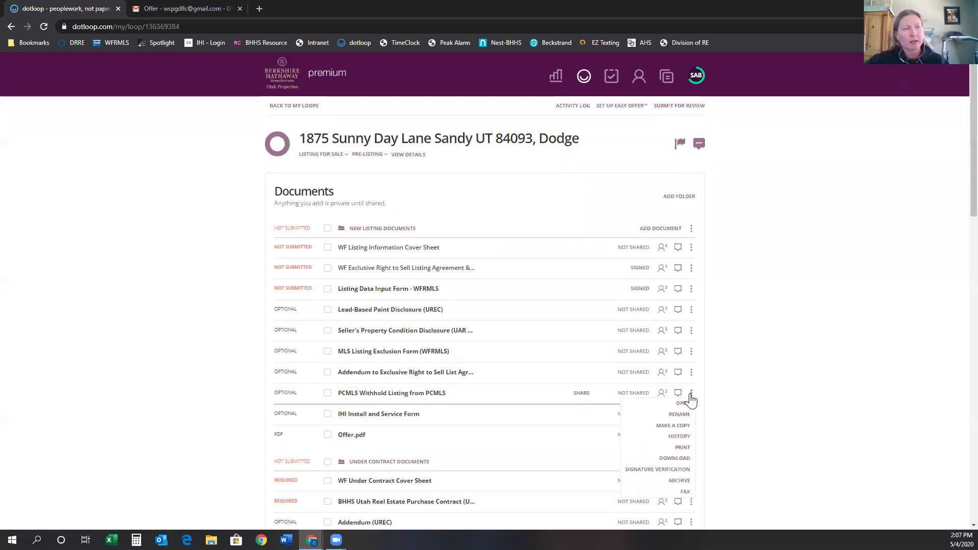
Archive the PCMLS Withhold, exclusive-right listing addendum, MLS Listing Exclusion and Lead-Based Paint documents.
click(681, 481)
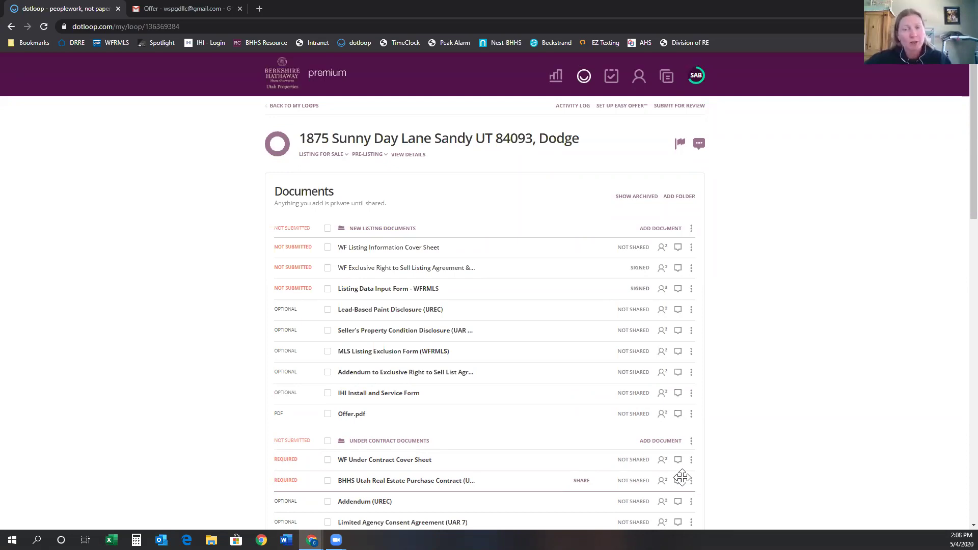
click(691, 372)
click(680, 460)
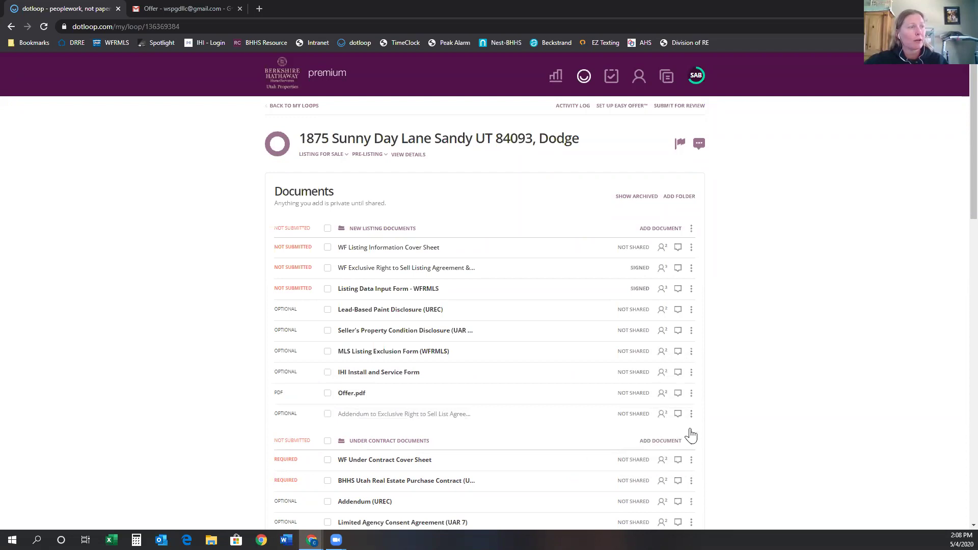
click(691, 352)
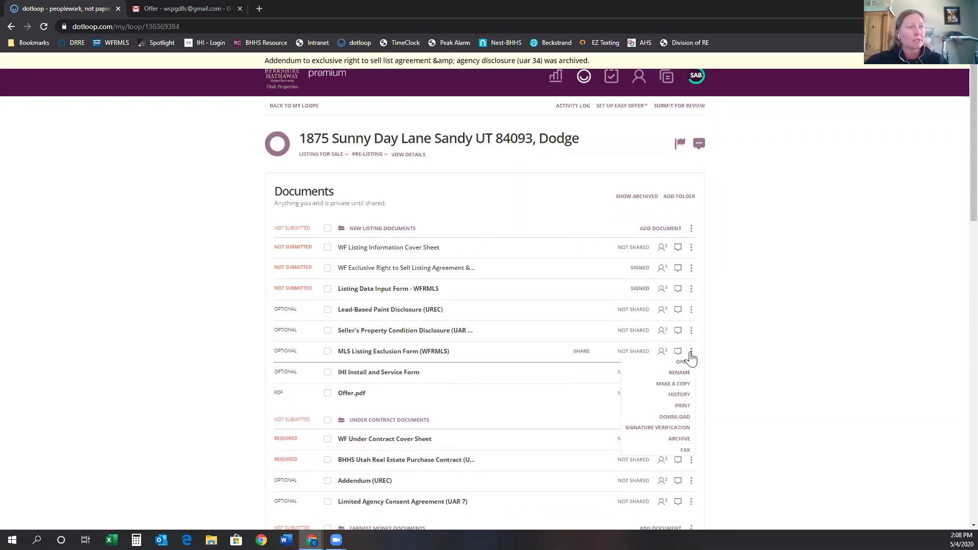
click(688, 438)
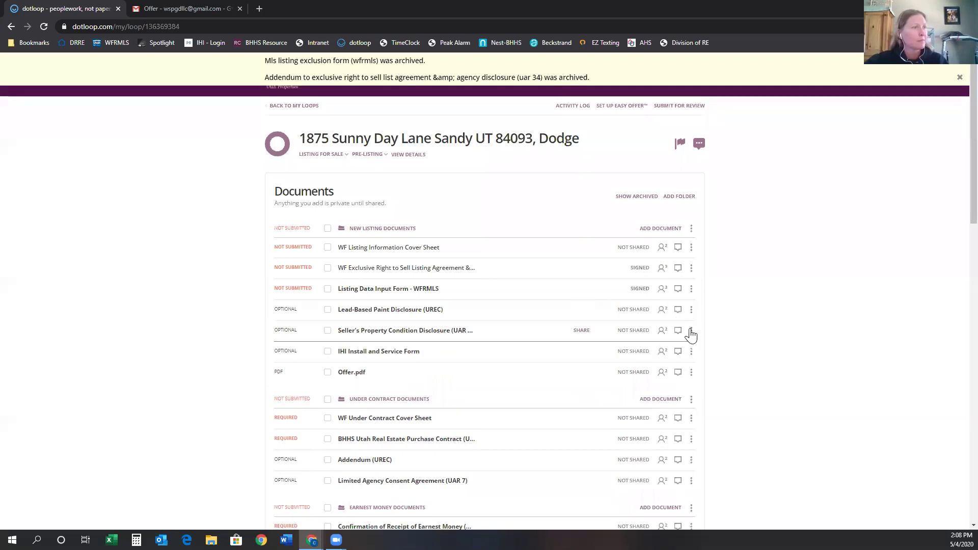
click(692, 311)
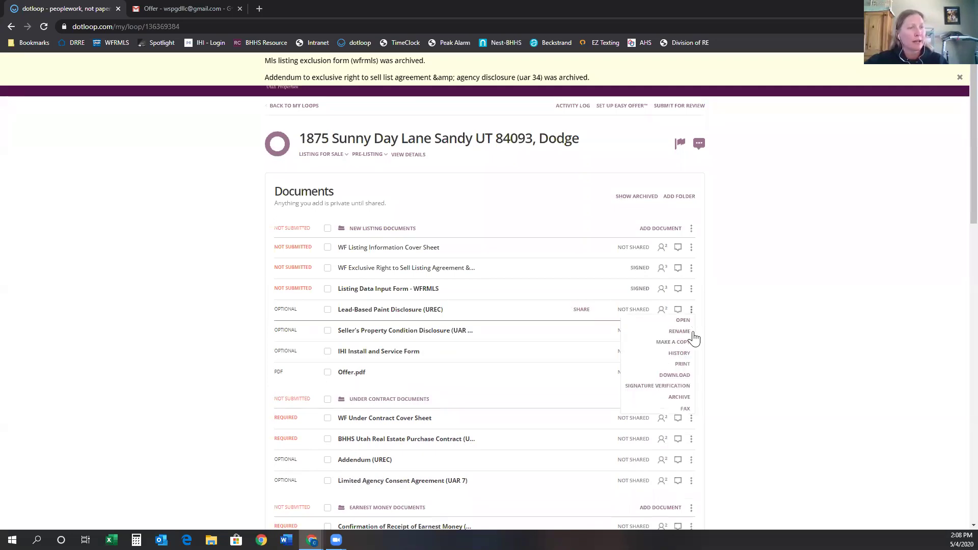
click(678, 397)
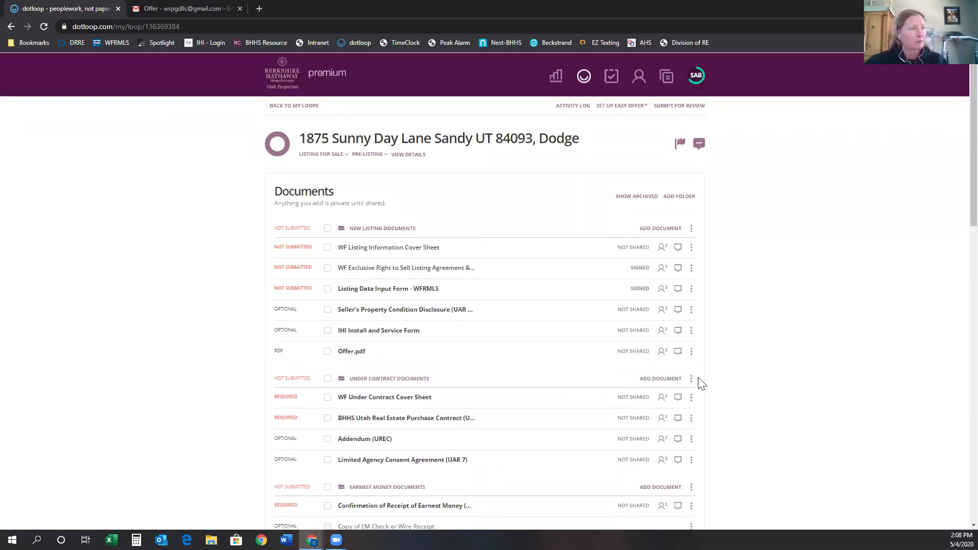
Archive Offer.pdf, the IHI Install and Service Form and the Seller's Property Condition Disclosure.
click(690, 352)
click(678, 427)
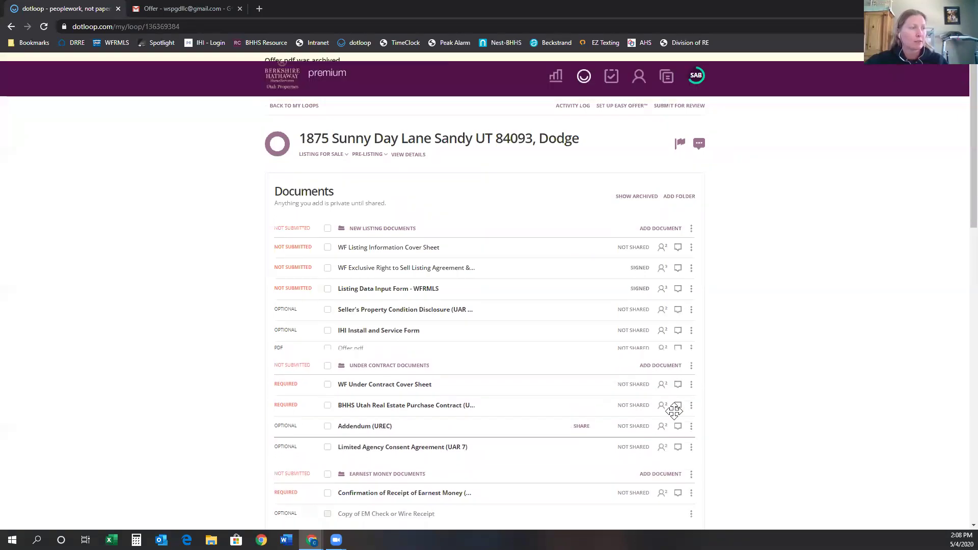
click(691, 330)
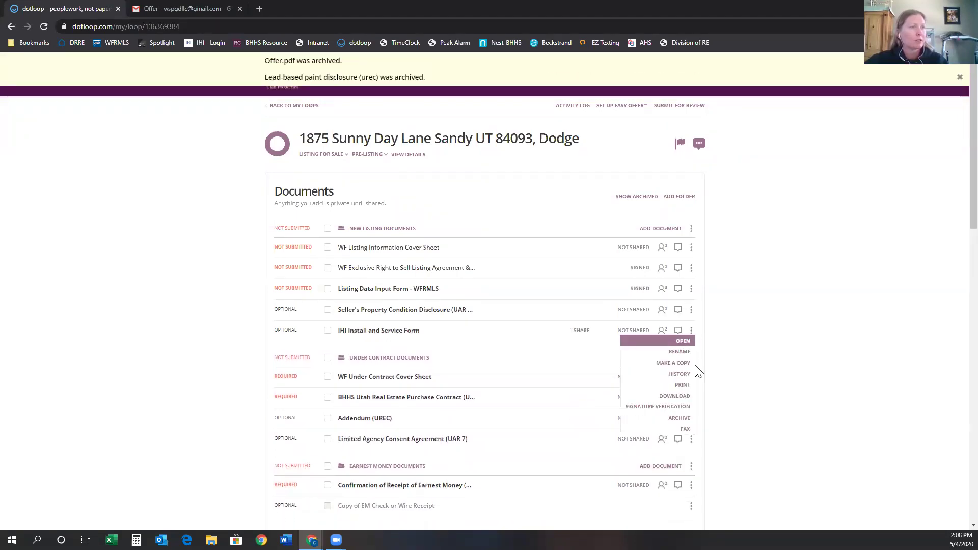
click(679, 417)
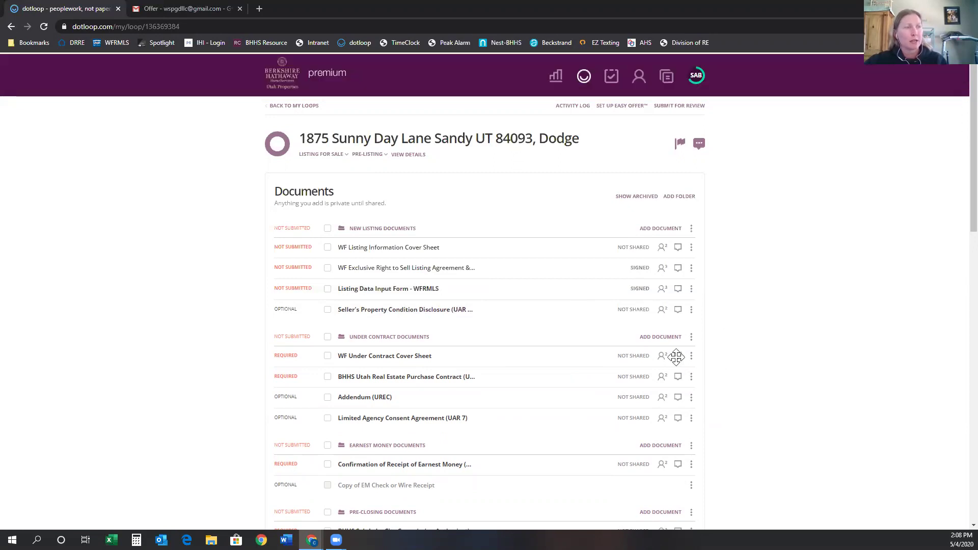
drag(689, 311, 440, 295)
click(691, 288)
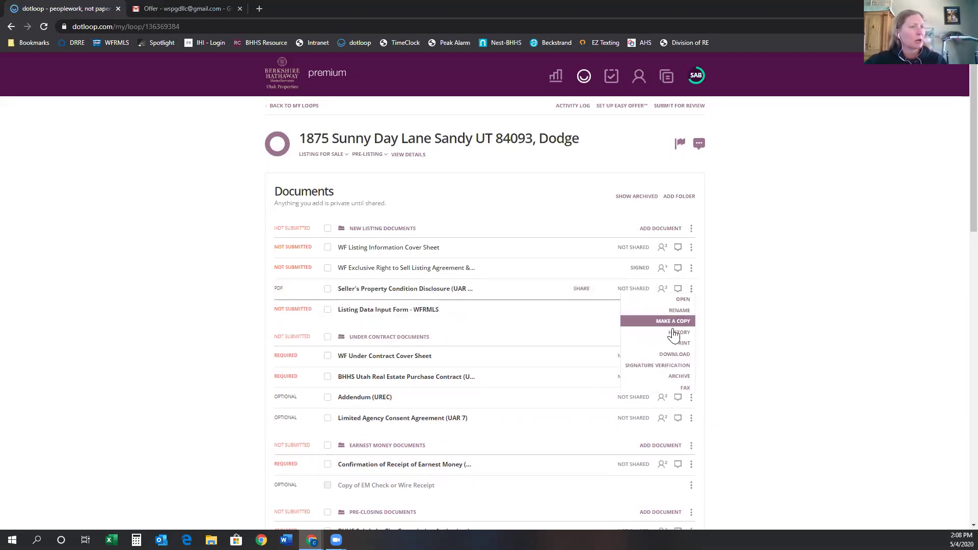
click(677, 376)
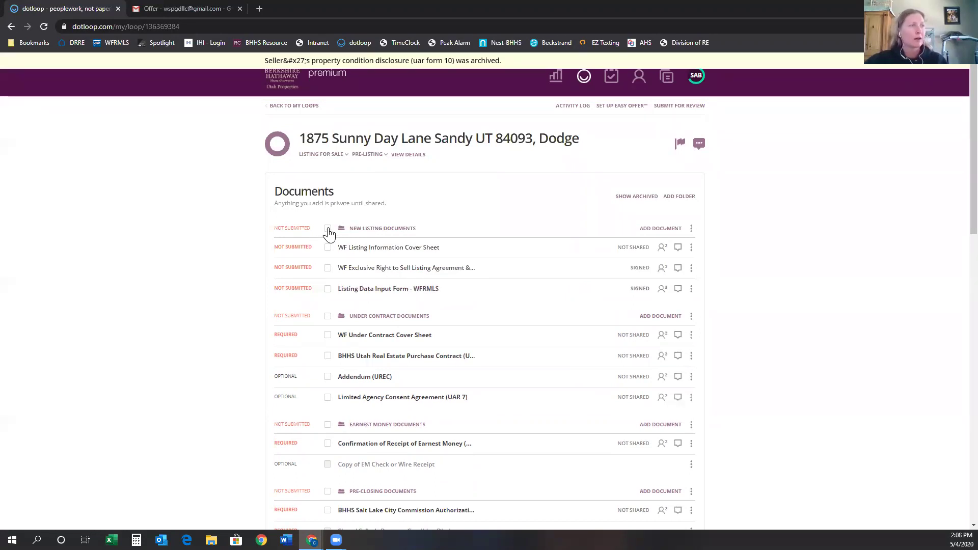
click(327, 229)
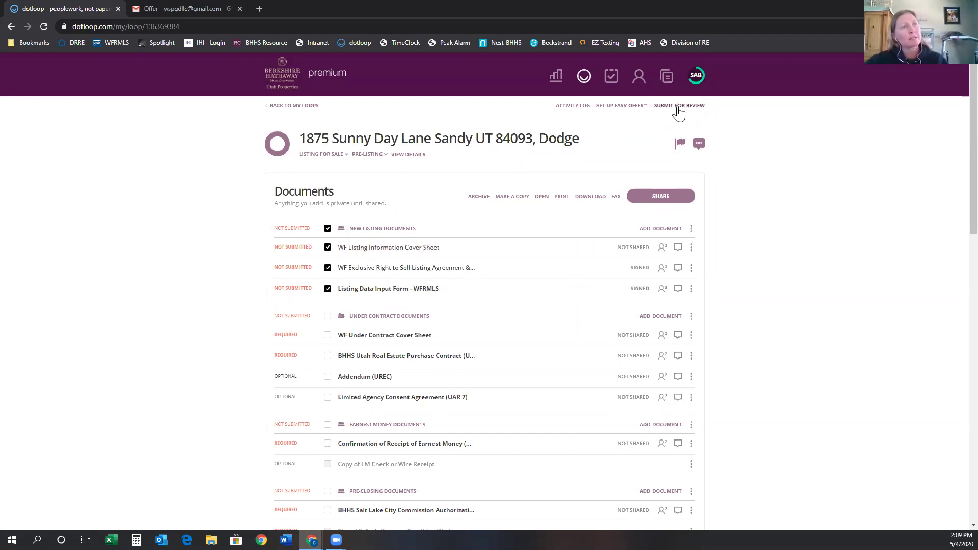
Submit the New Listing Documents folder for review with a compliance note asking it be made active today.
click(678, 107)
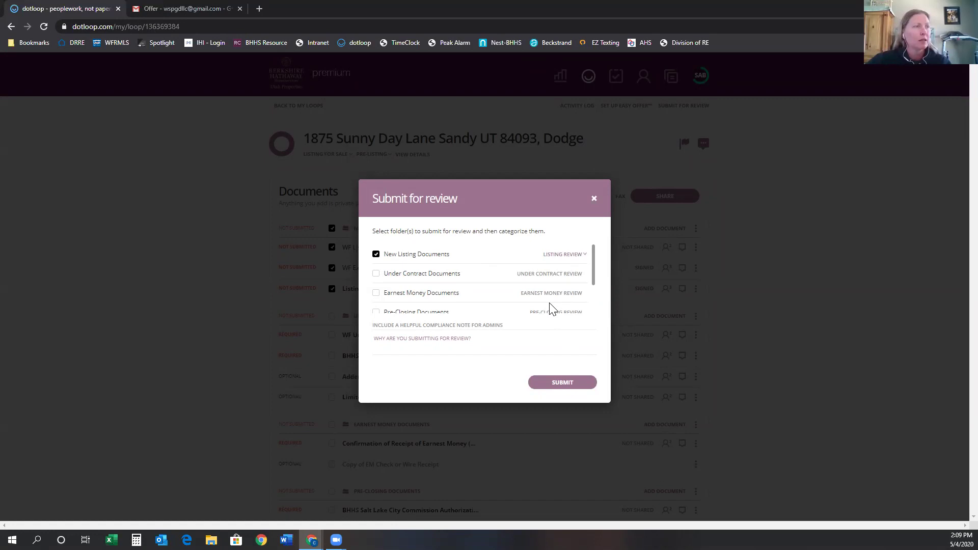
click(430, 339)
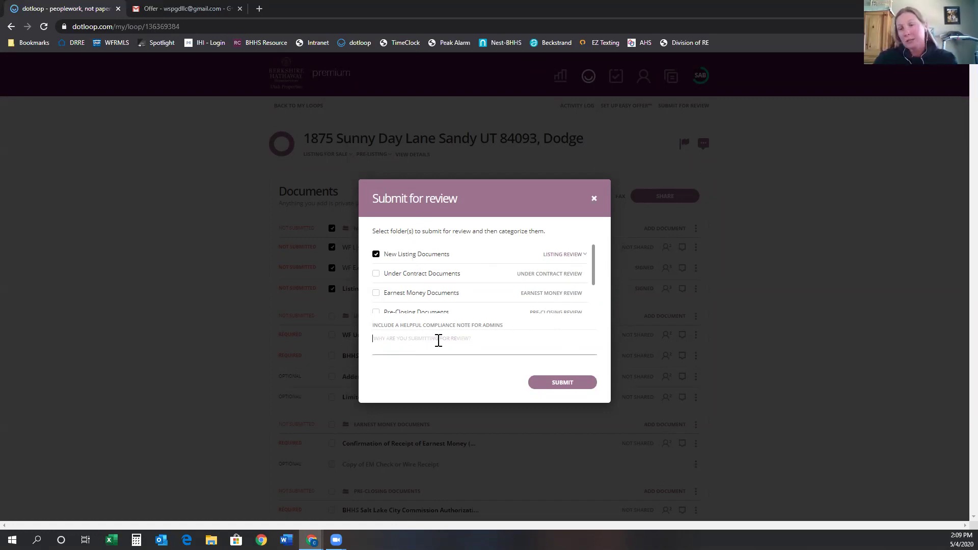
text(Please make this active today.)
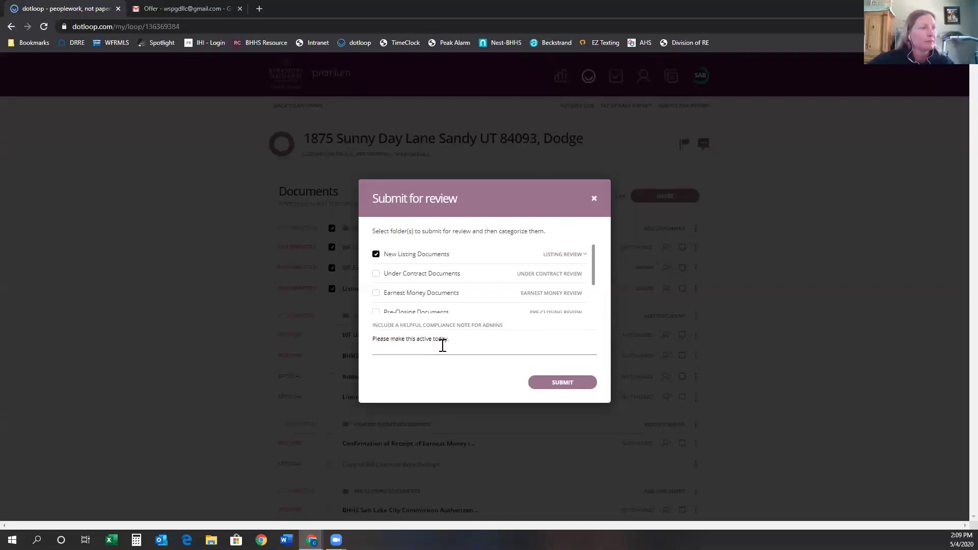
click(563, 387)
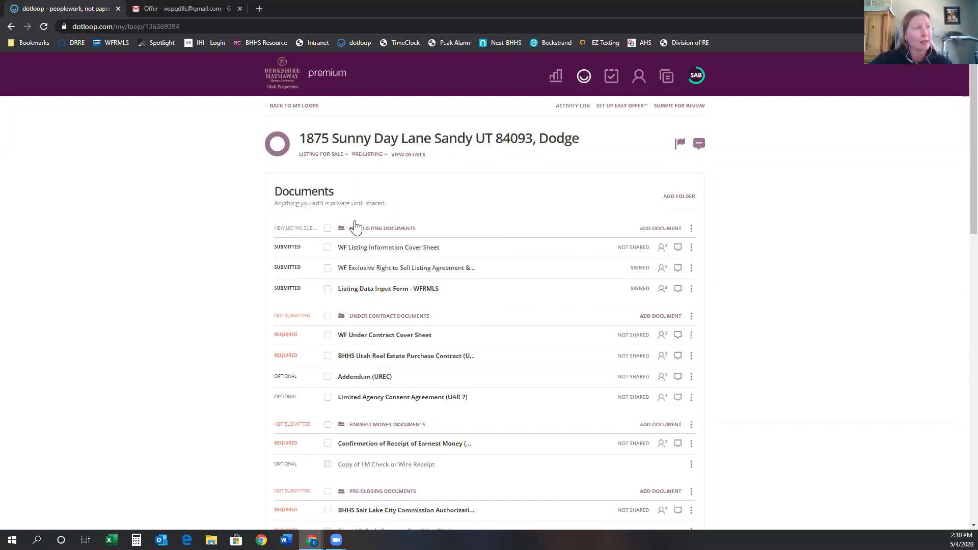
Confirm the three documents show Submitted, then switch to the DotLoop Info Google Slides presentation.
mouse_move(283, 258)
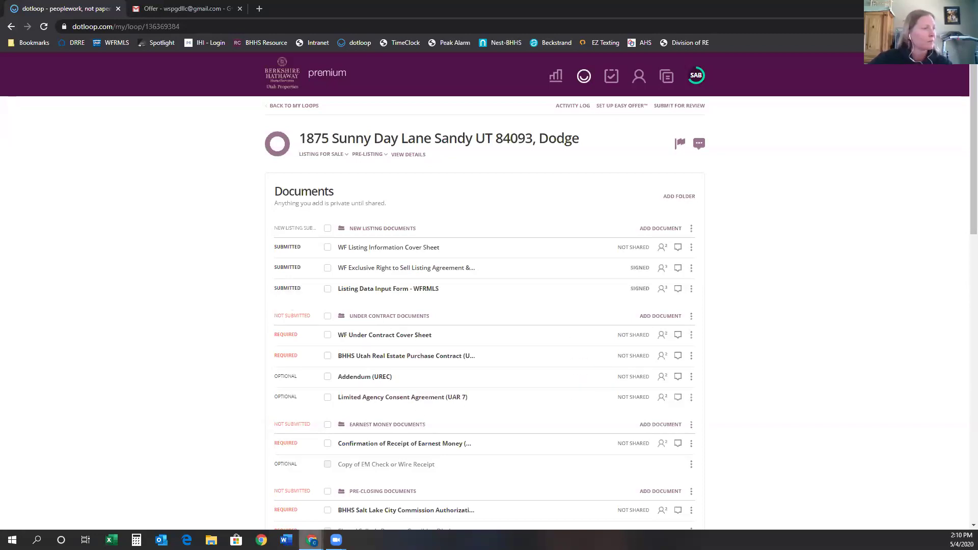
mouse_move(312, 540)
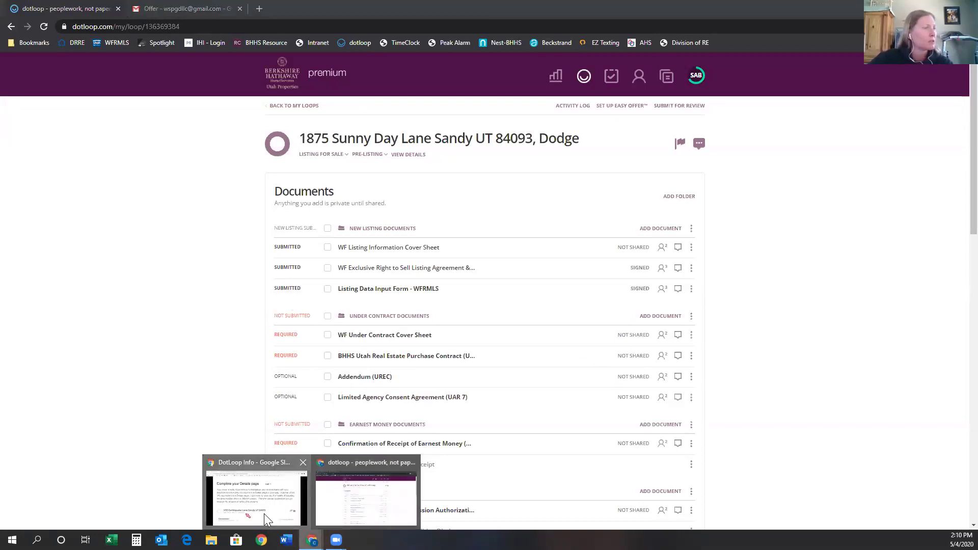
click(263, 515)
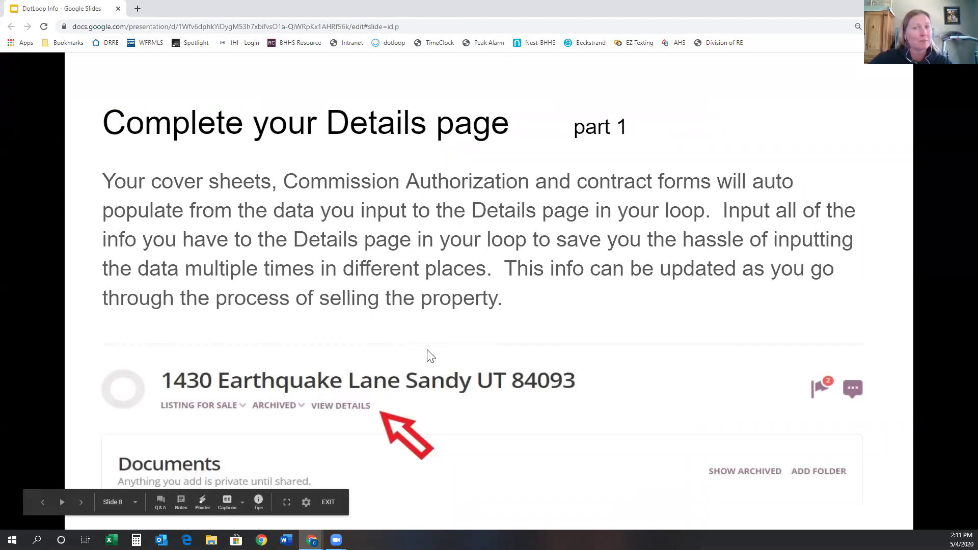
Advance the slides from Details Page part 2 to Easy Search for Docs, then return to dotloop.
click(80, 503)
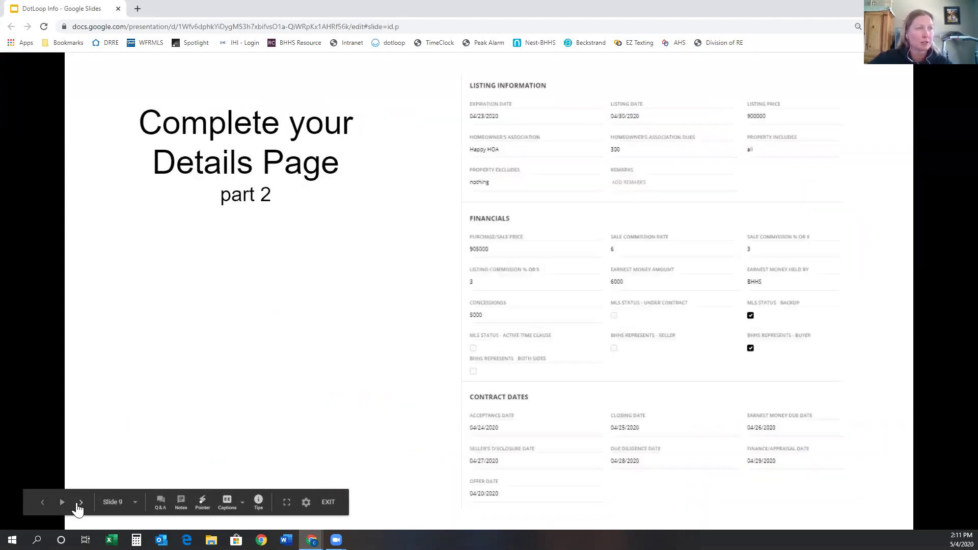
click(80, 503)
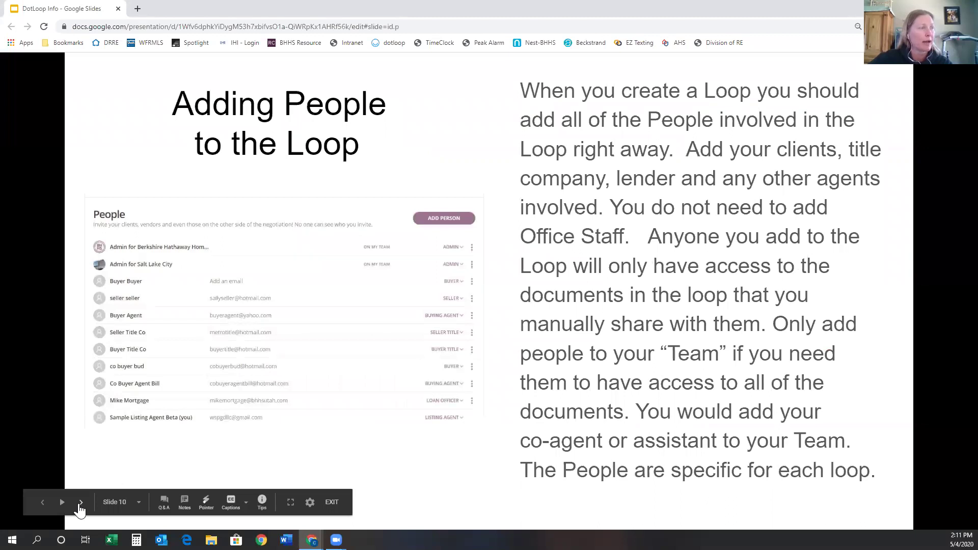
click(81, 503)
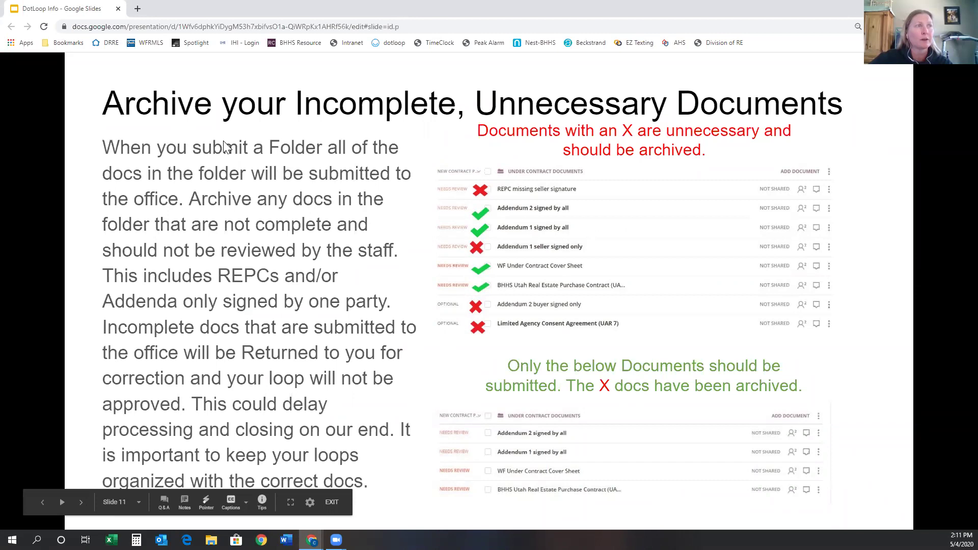
mouse_move(81, 509)
click(81, 503)
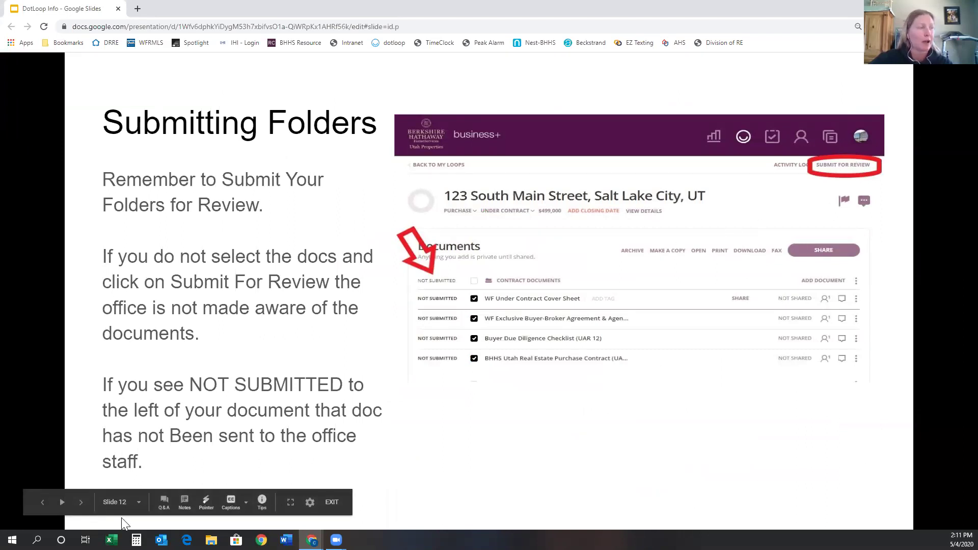
click(79, 503)
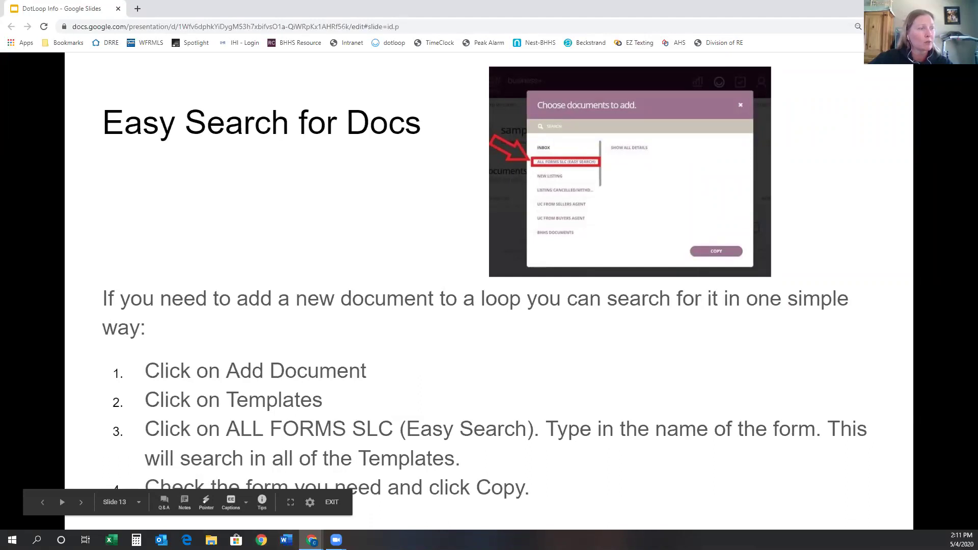
mouse_move(312, 540)
click(334, 511)
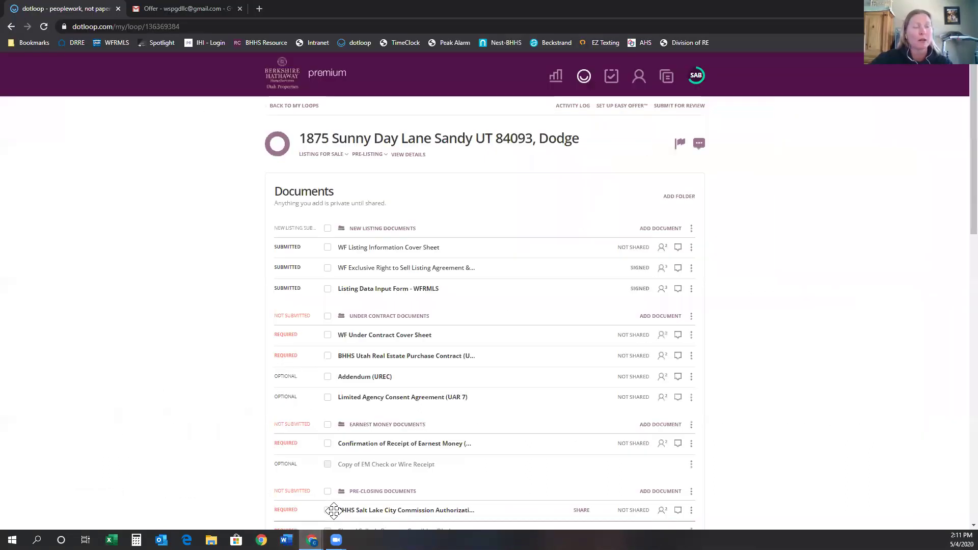
Scroll down to Under Contract Documents and bring up its Templates, Browse and Email add-document choices.
scroll(749, 404, down, 3)
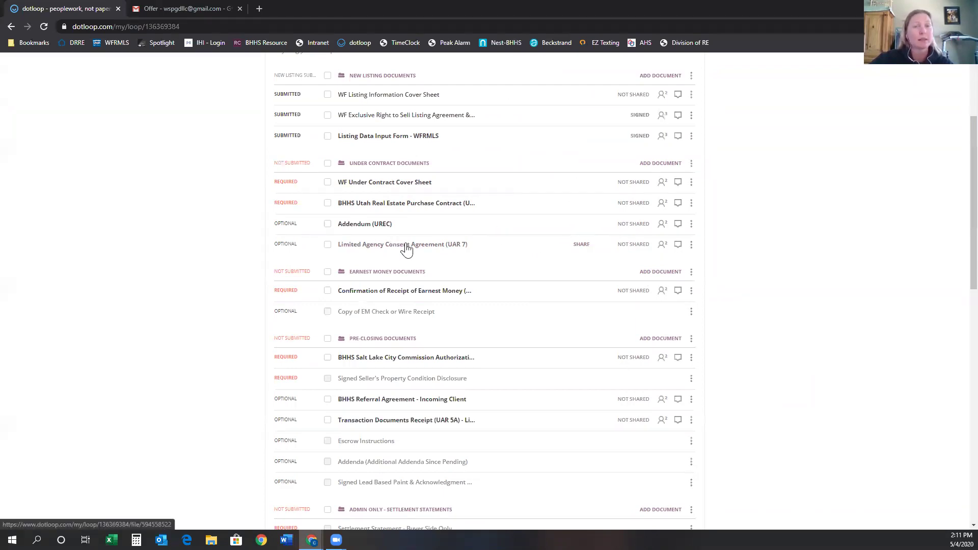
drag(397, 251, 448, 223)
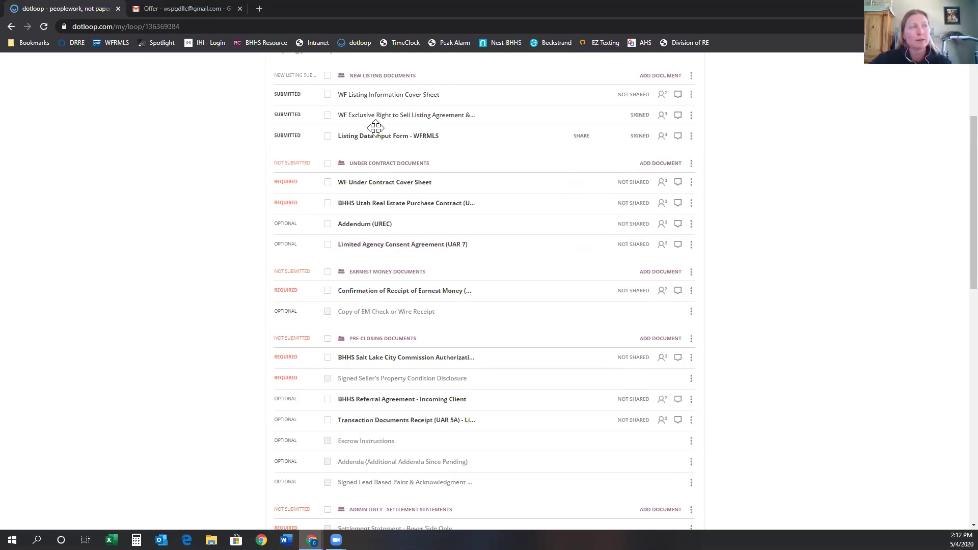
click(649, 166)
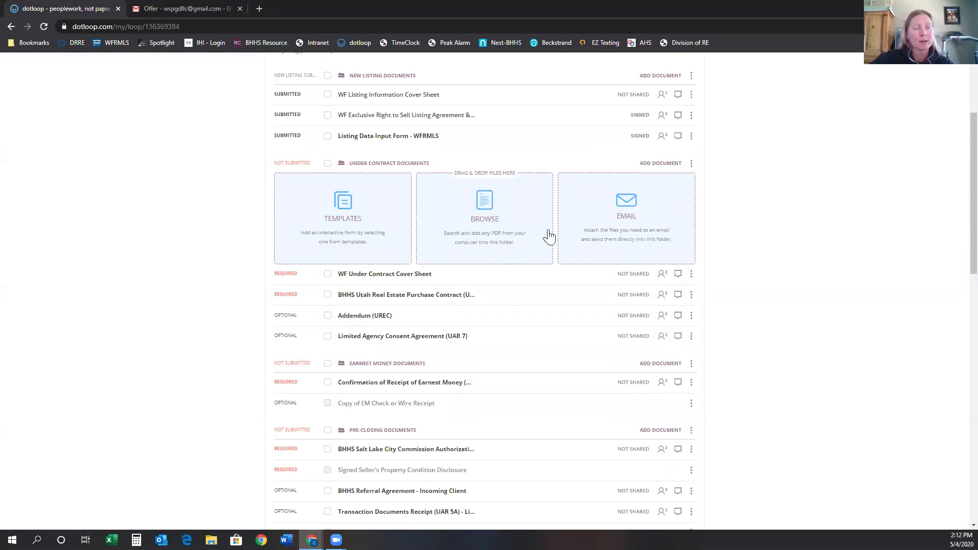
click(343, 230)
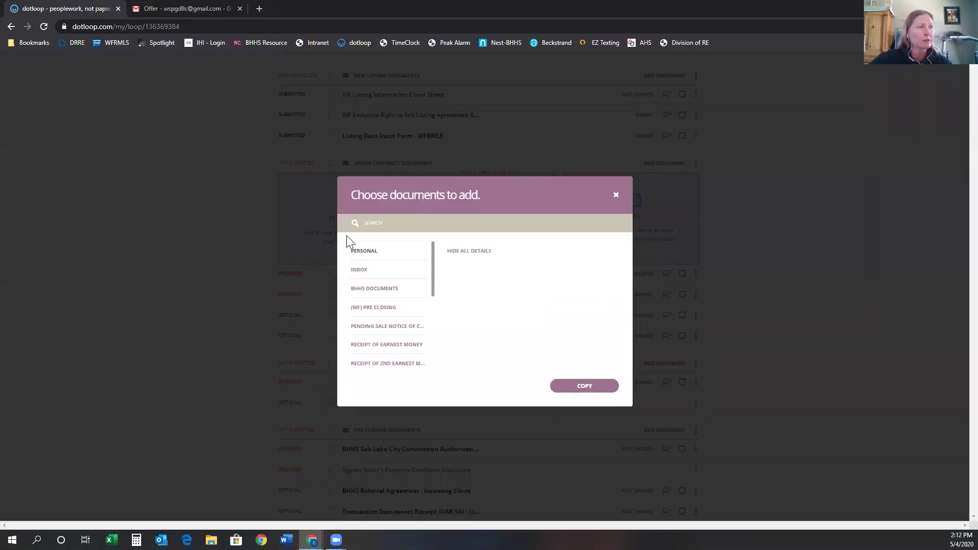
mouse_move(436, 289)
mouse_down()
mouse_move(422, 371)
mouse_move(432, 279)
mouse_move(433, 370)
mouse_move(429, 284)
mouse_up()
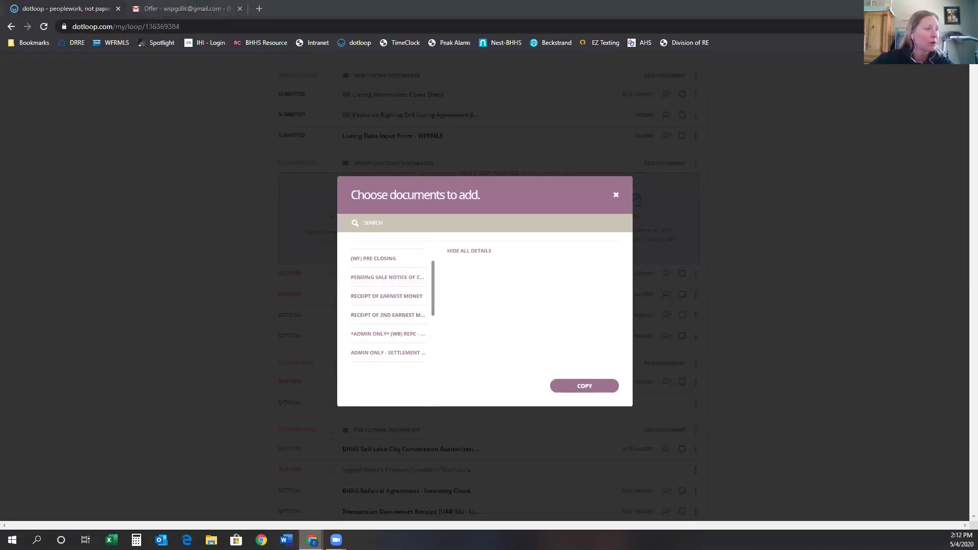
mouse_move(312, 539)
click(282, 511)
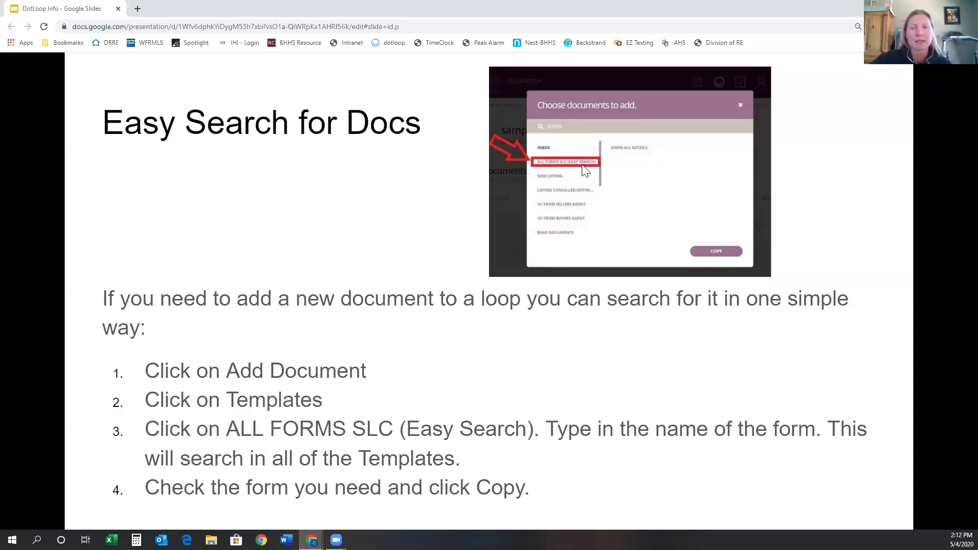
mouse_move(312, 538)
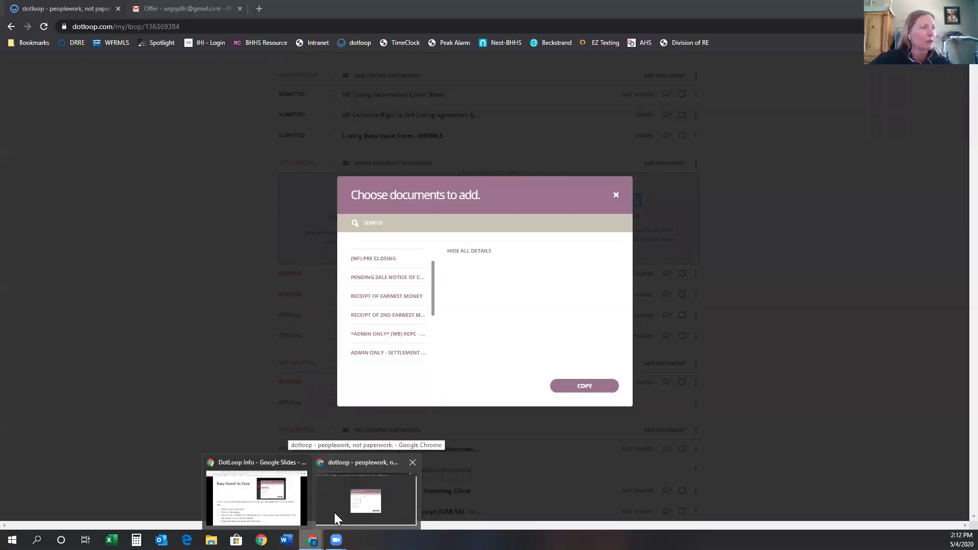
click(334, 512)
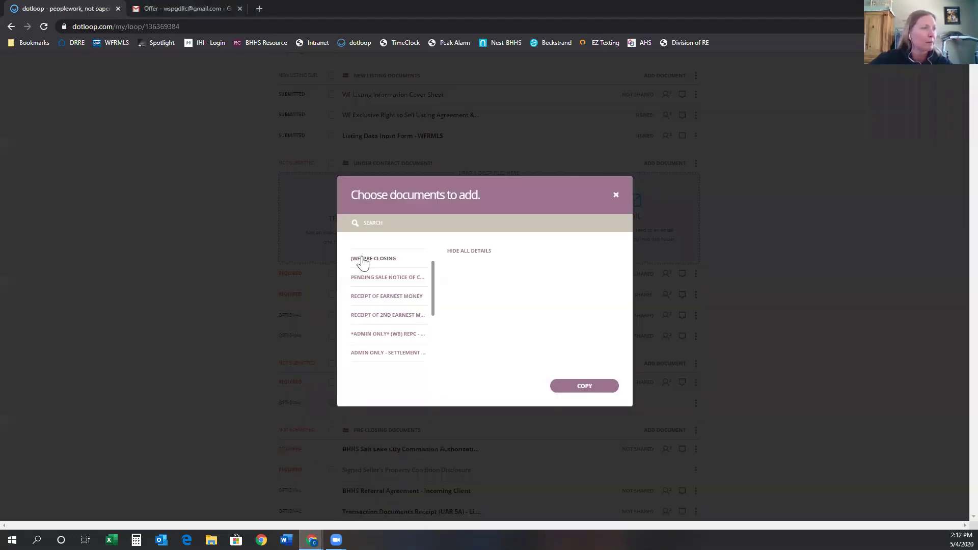
Search 'closing' in UTAH AOR INTERACTIVE FORMS and copy Closing Costs Addendum (UAR 54) into the loop.
drag(434, 310, 370, 365)
click(370, 364)
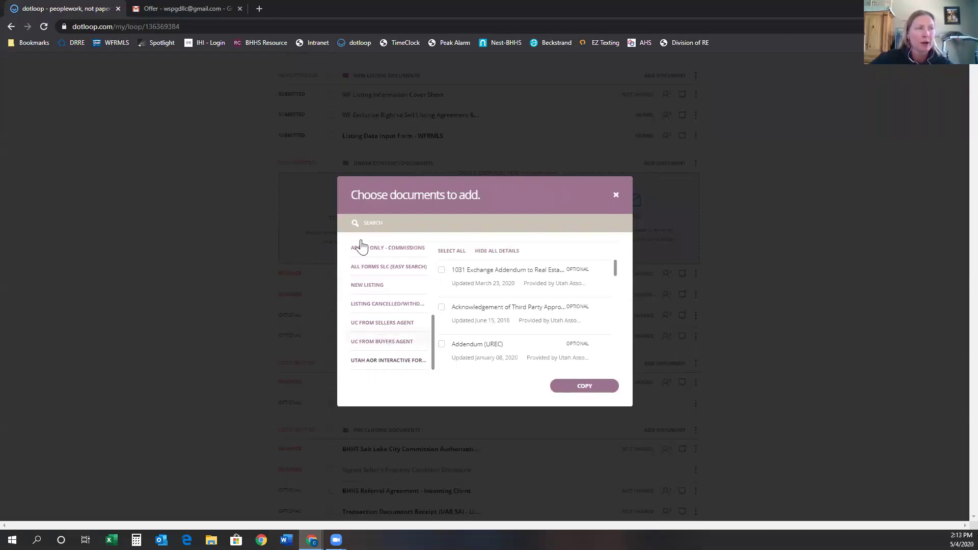
click(393, 224)
text(closing)
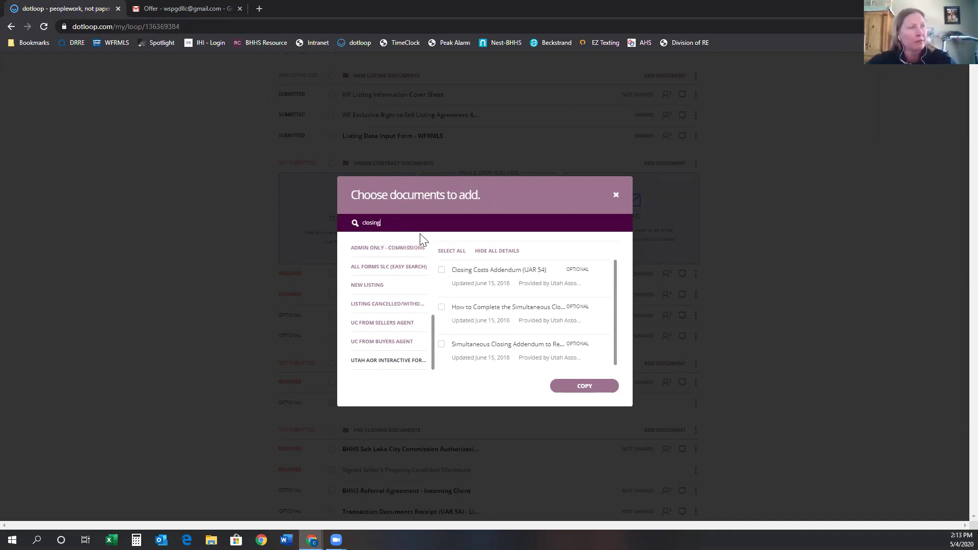
click(442, 273)
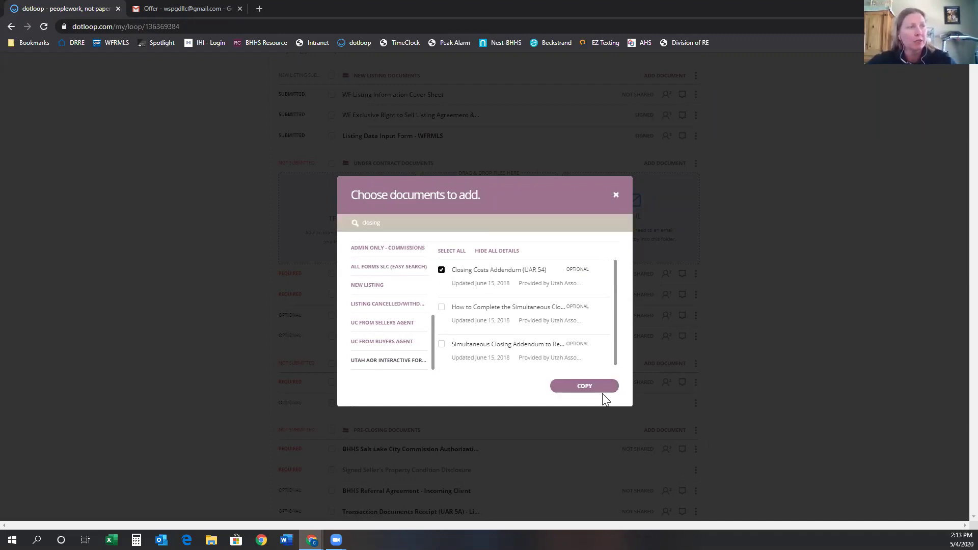
click(585, 388)
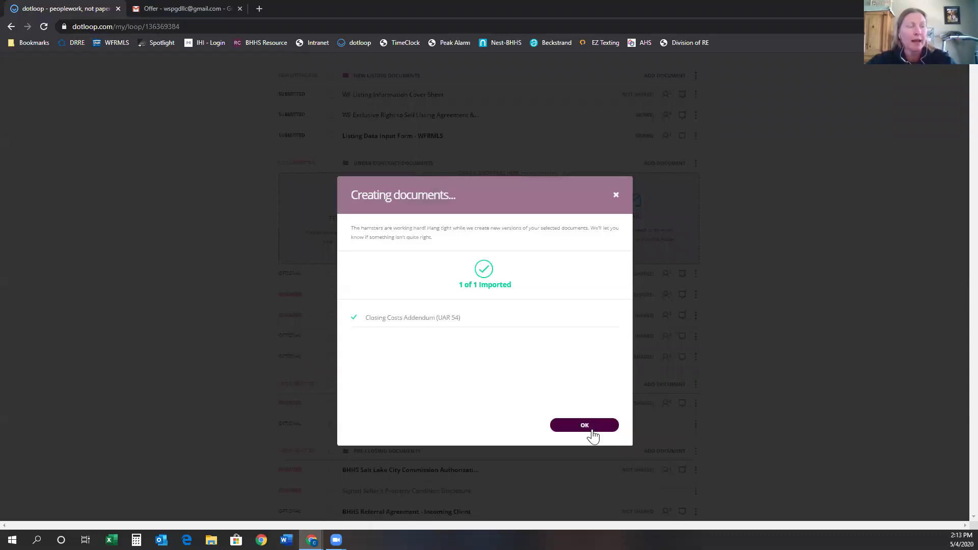
click(585, 426)
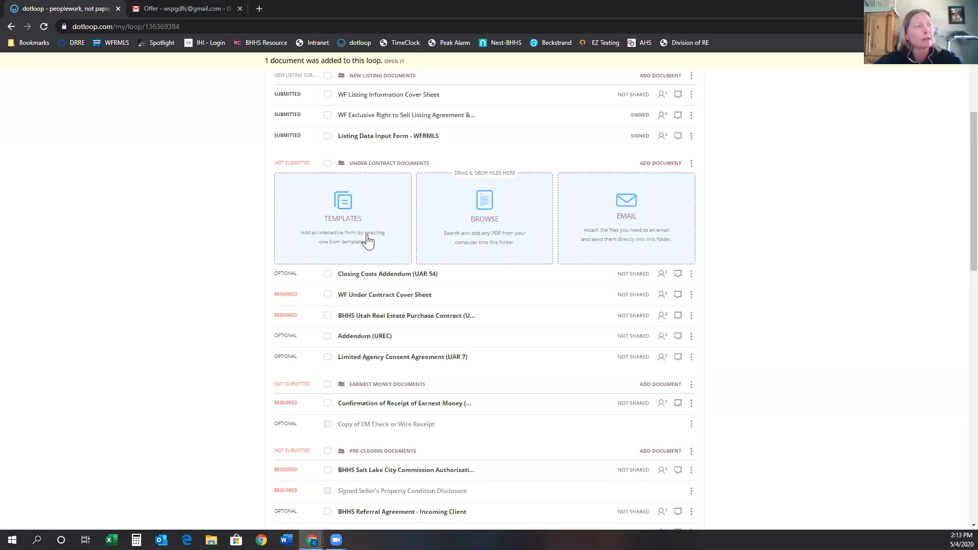
Open the Closing Costs Addendum (UAR 54) from the Under Contract Documents folder.
click(381, 275)
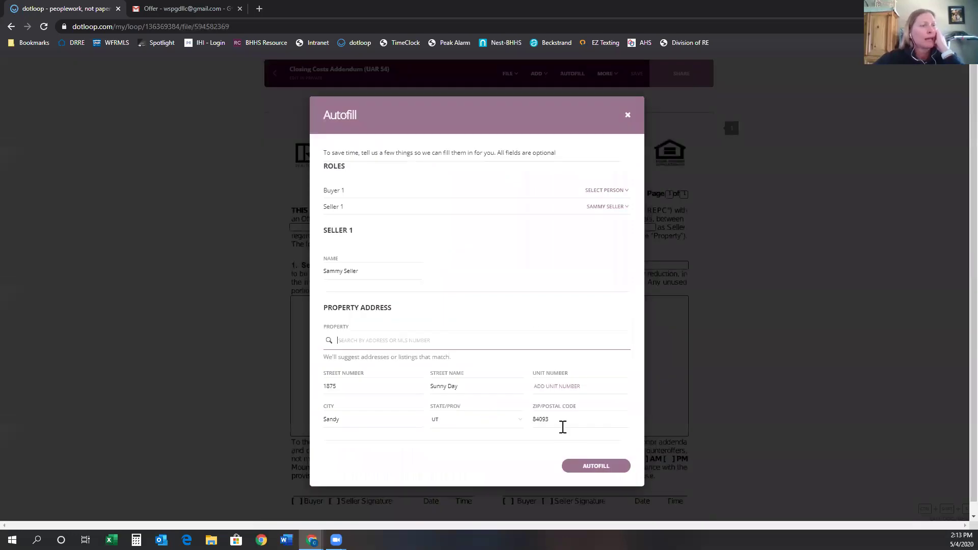
Autofill the addendum's seller and property address, and assign the left signature field to the seller.
click(573, 464)
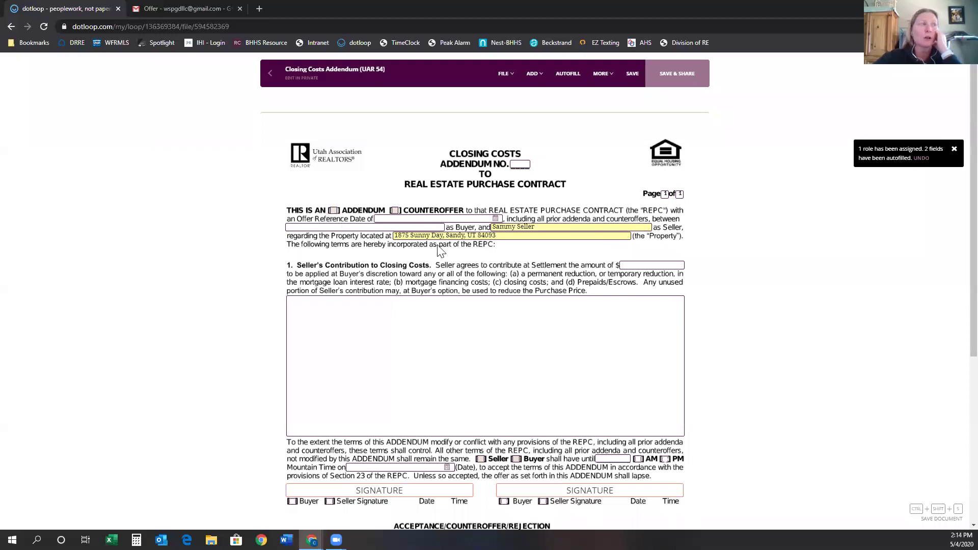
scroll(606, 338, down, 4)
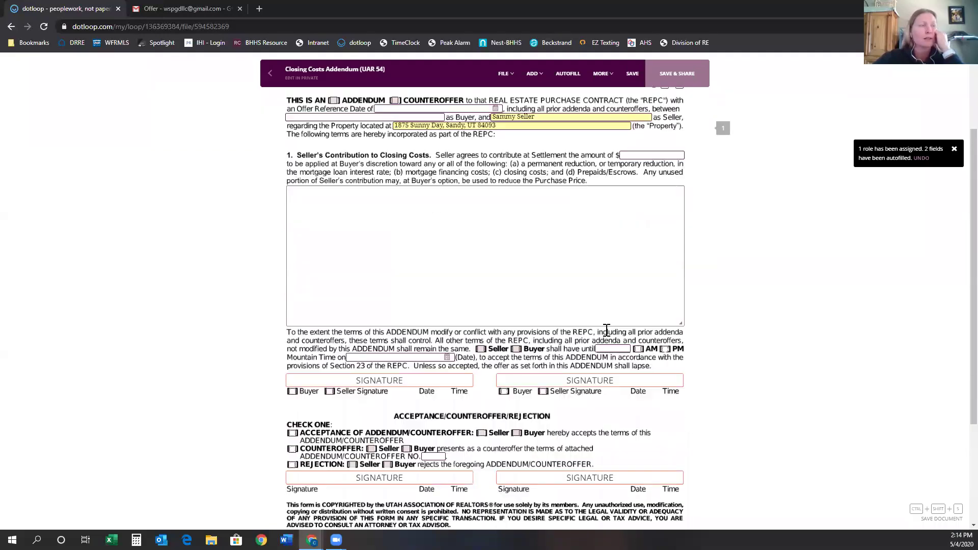
scroll(604, 329, up, 1)
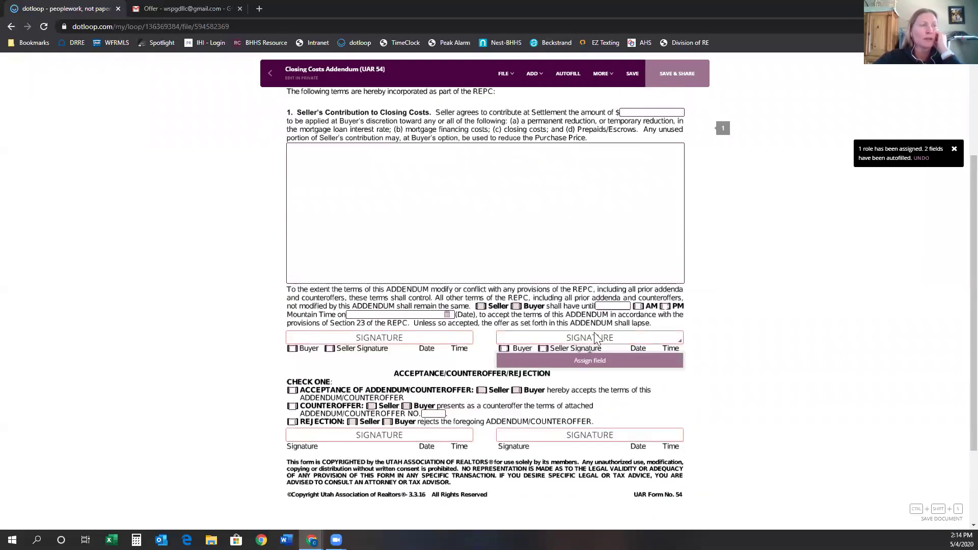
mouse_move(397, 366)
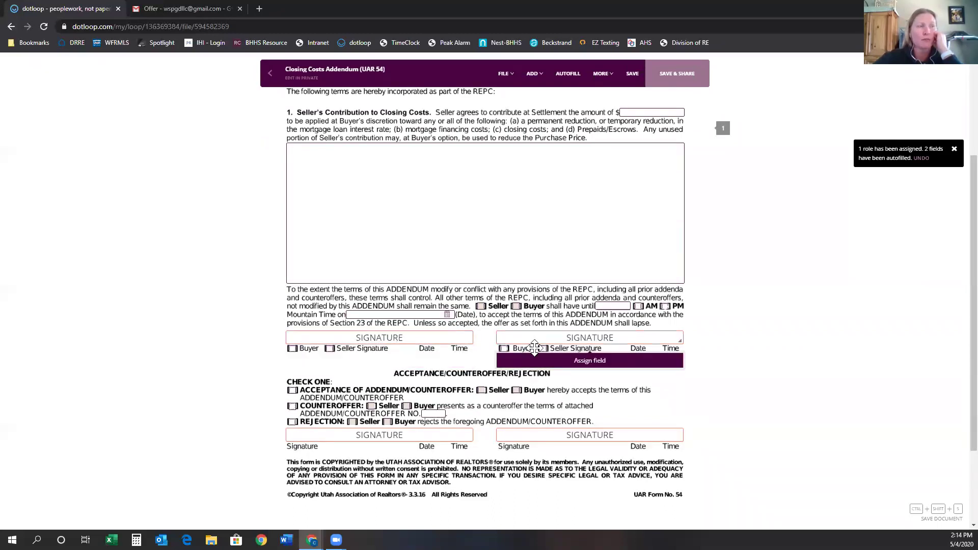
mouse_move(404, 345)
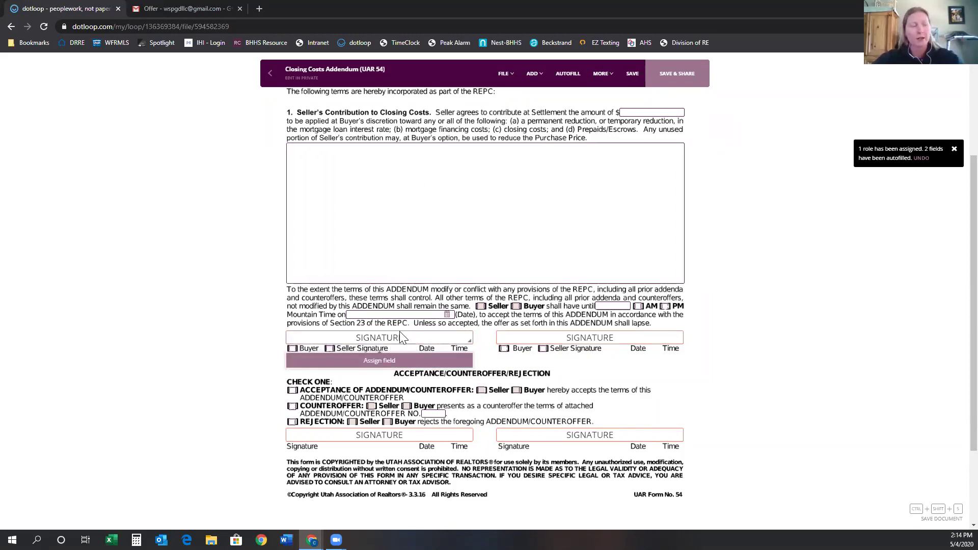
click(395, 363)
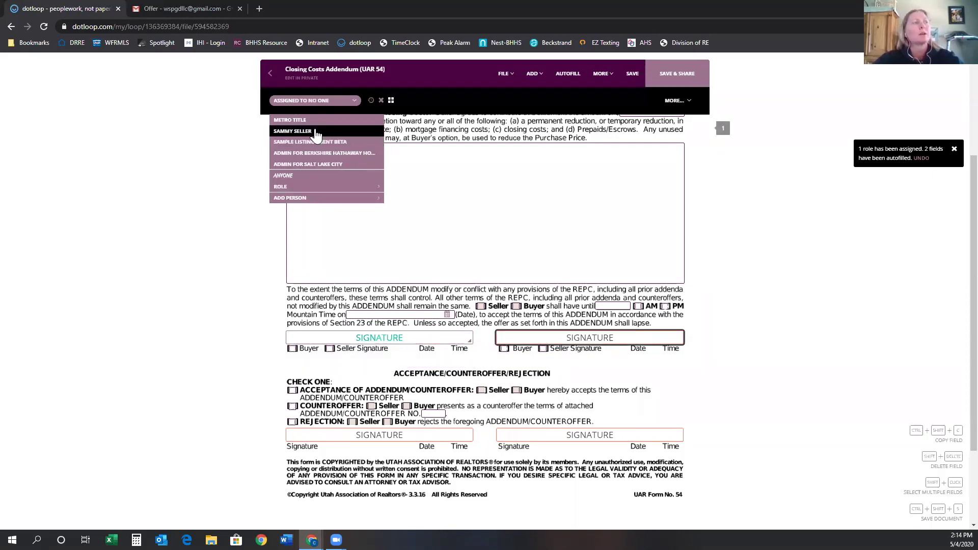
click(315, 133)
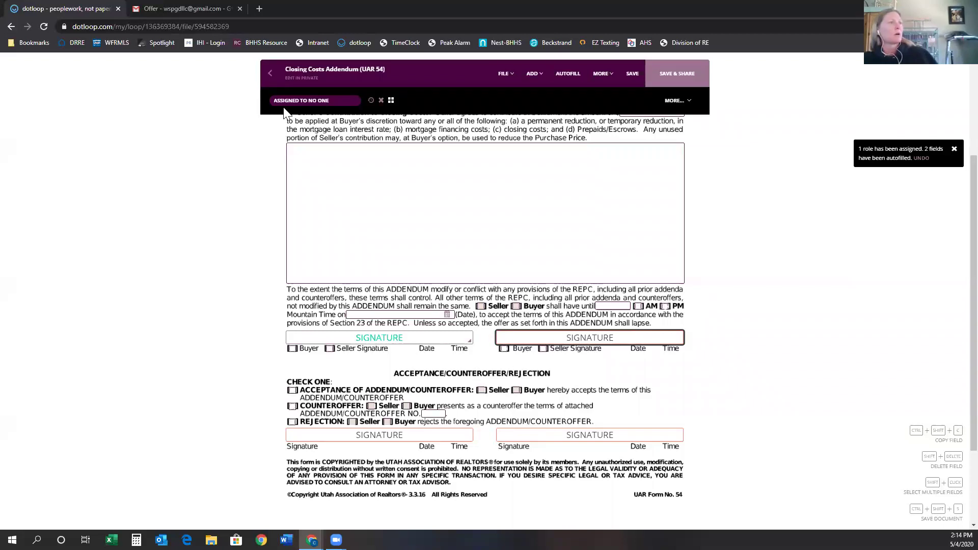
Save the addendum without sharing it and go back to the Google Slides presentation.
click(271, 74)
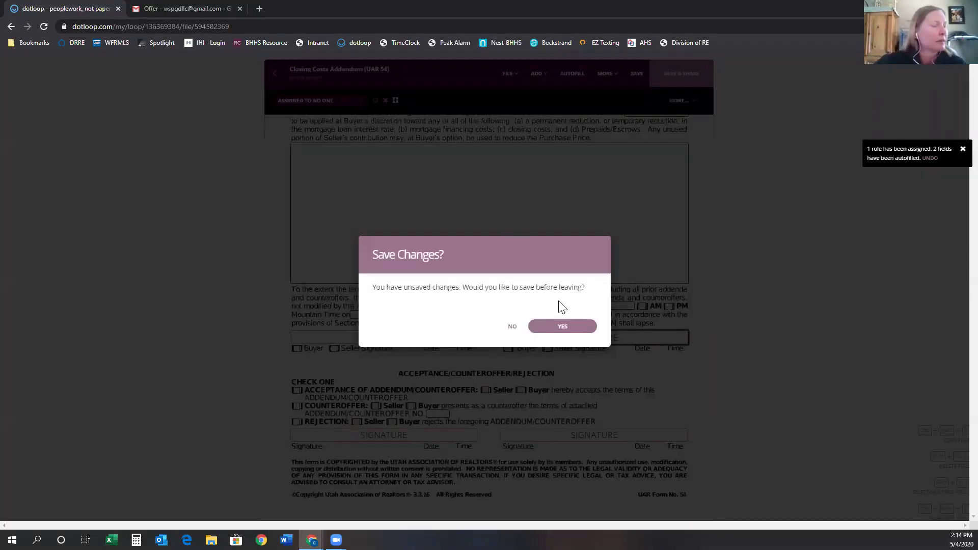
click(550, 326)
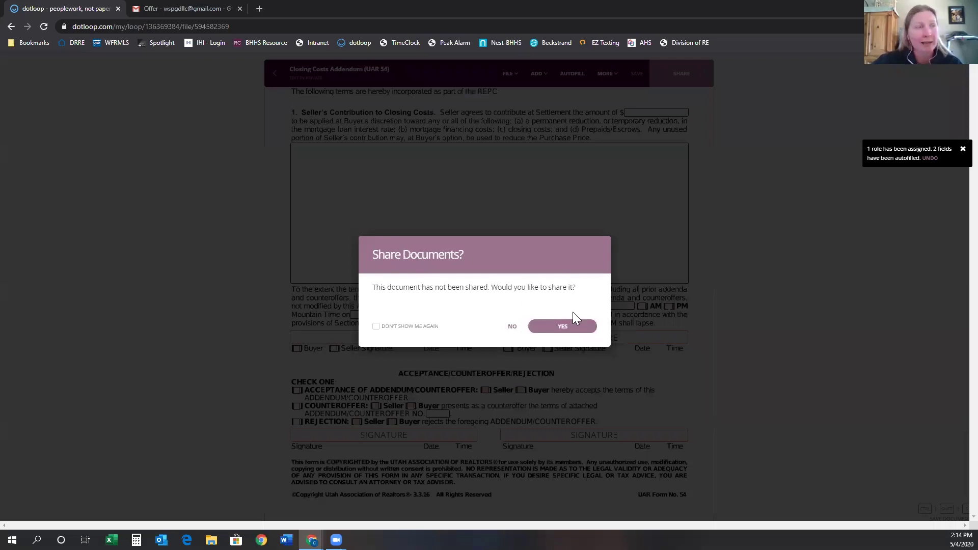
click(512, 326)
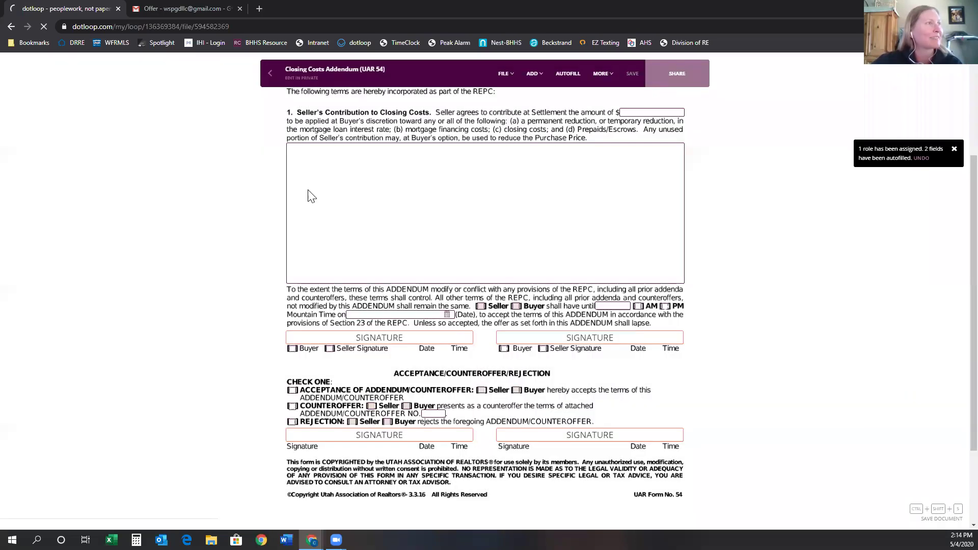
mouse_move(326, 518)
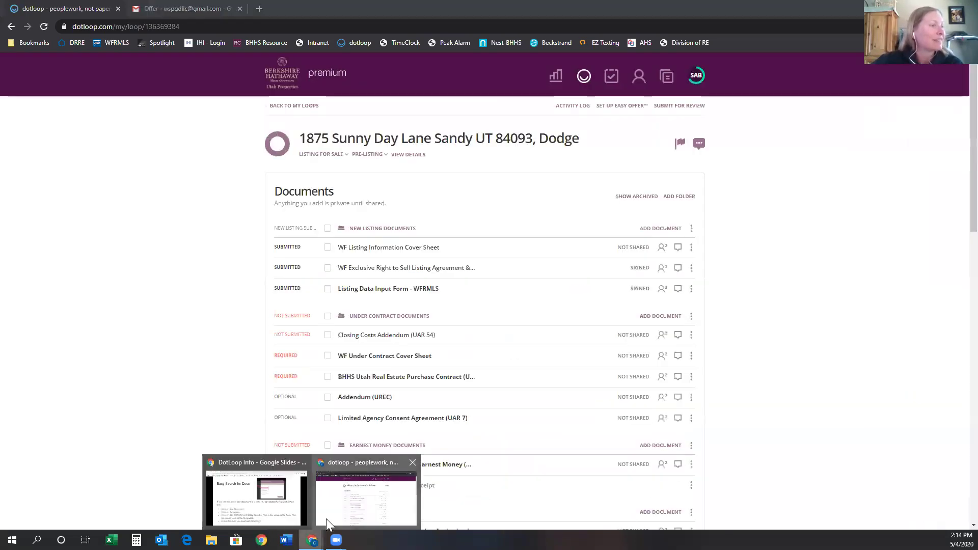
click(256, 497)
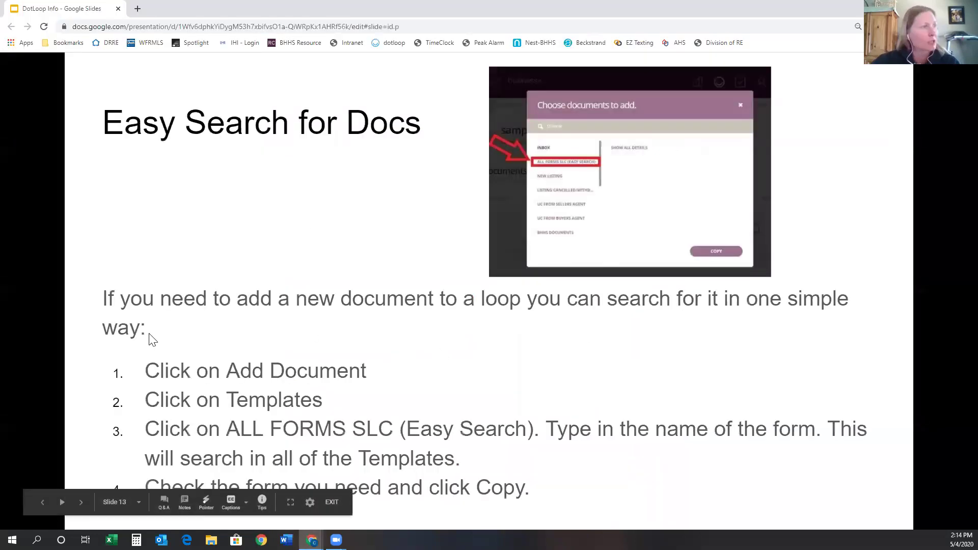
Advance the slideshow to slide 14, Loop Statuses, then go back to the dotloop loop page.
click(79, 503)
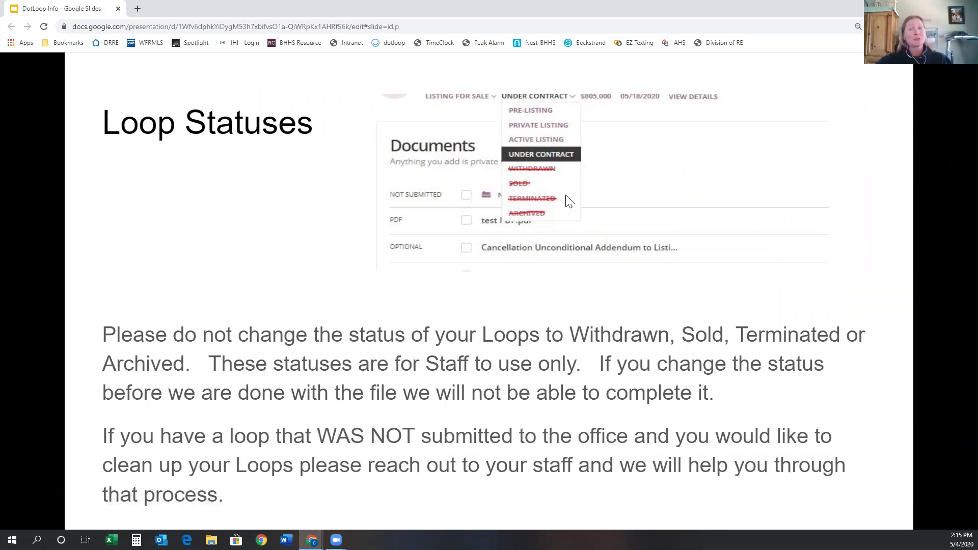
mouse_move(312, 539)
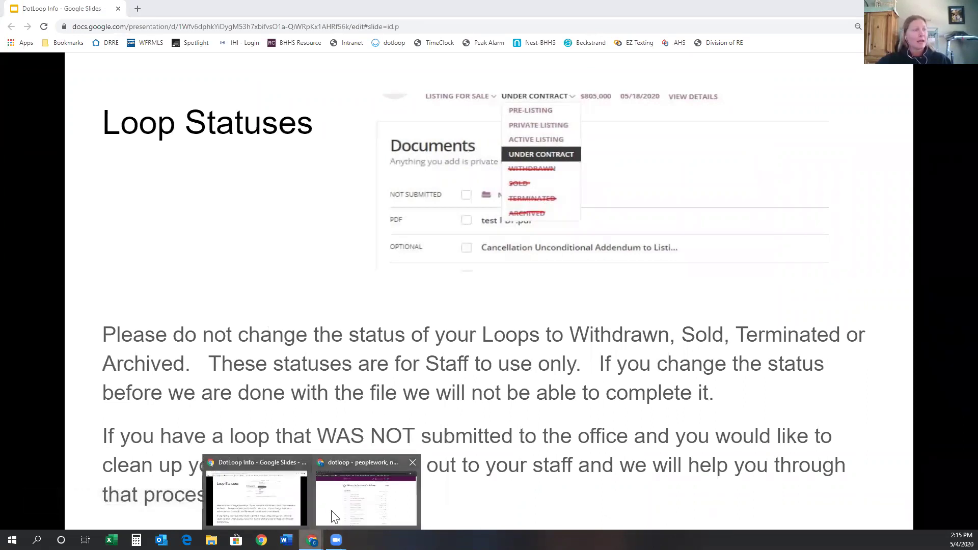
click(365, 491)
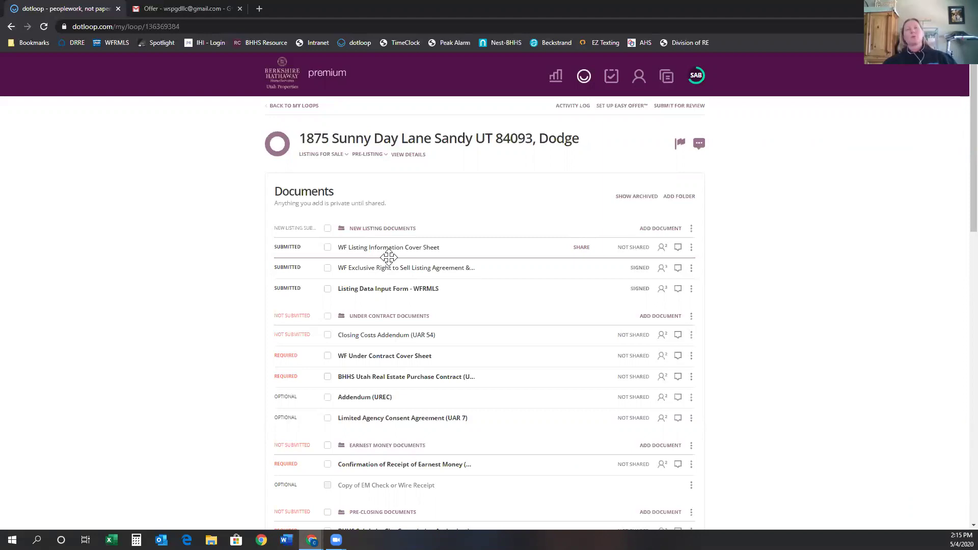
click(360, 158)
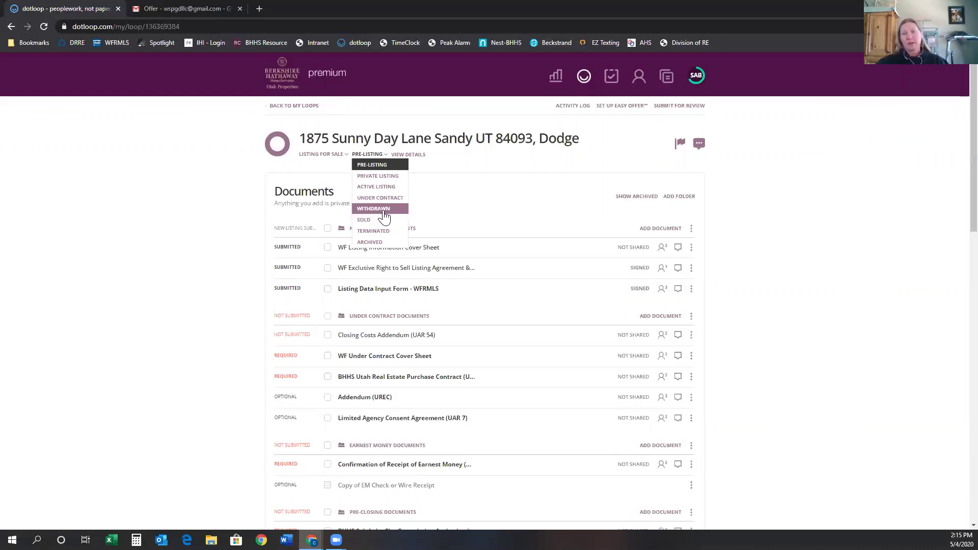
click(226, 214)
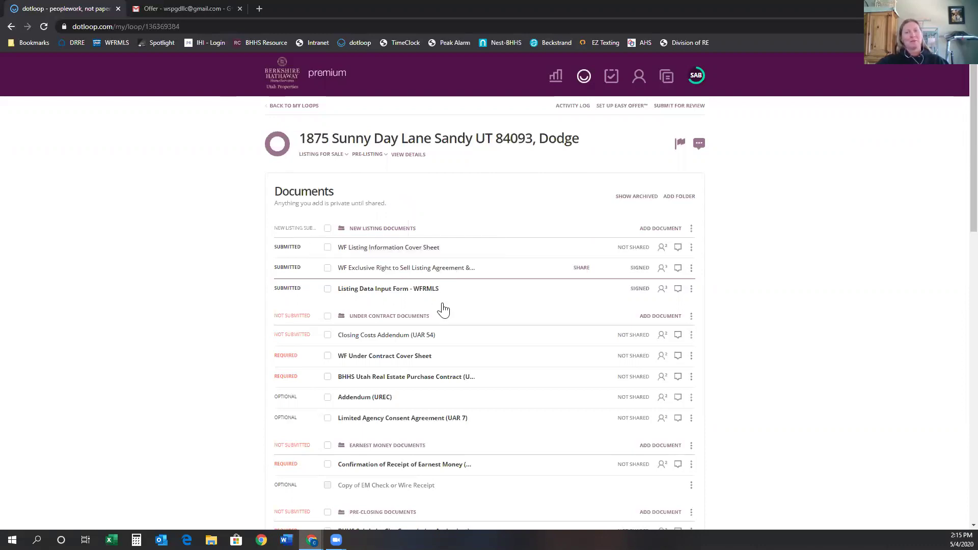
mouse_move(311, 540)
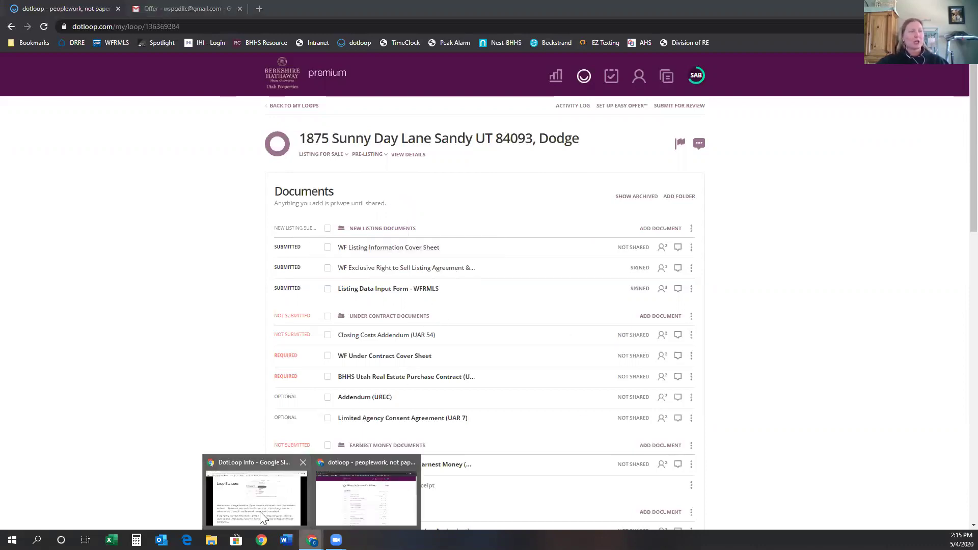
Return to the Google Slides presentation and advance to slide 15, Copy Docs to a New Loop.
click(260, 512)
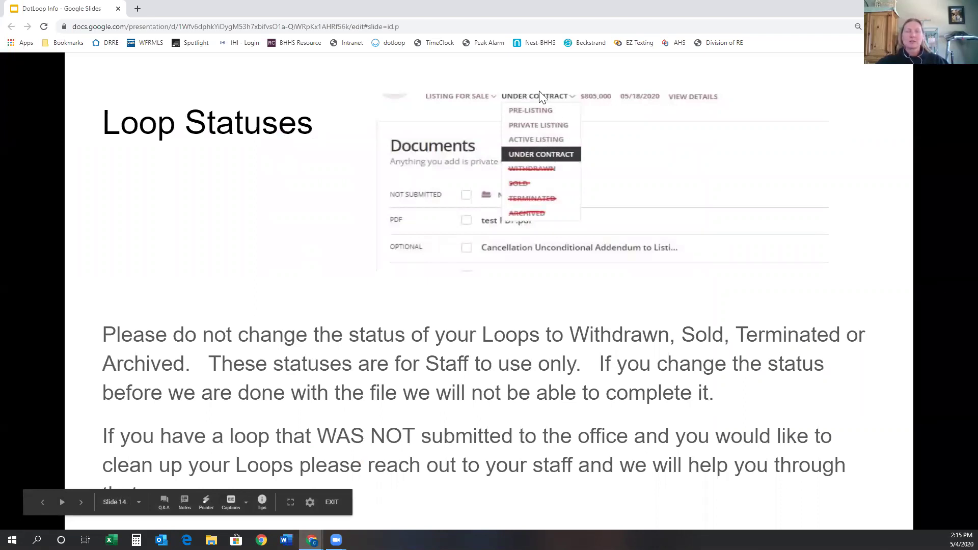
click(80, 502)
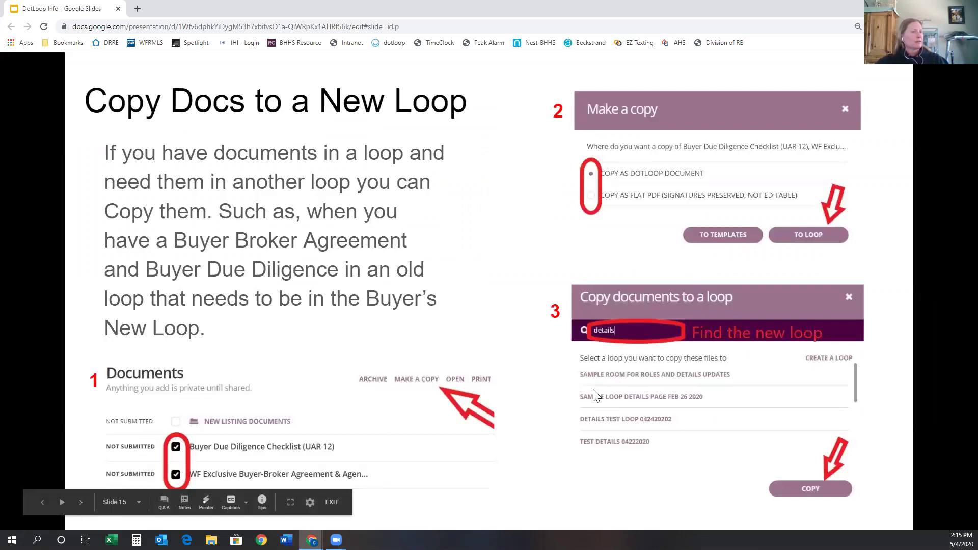
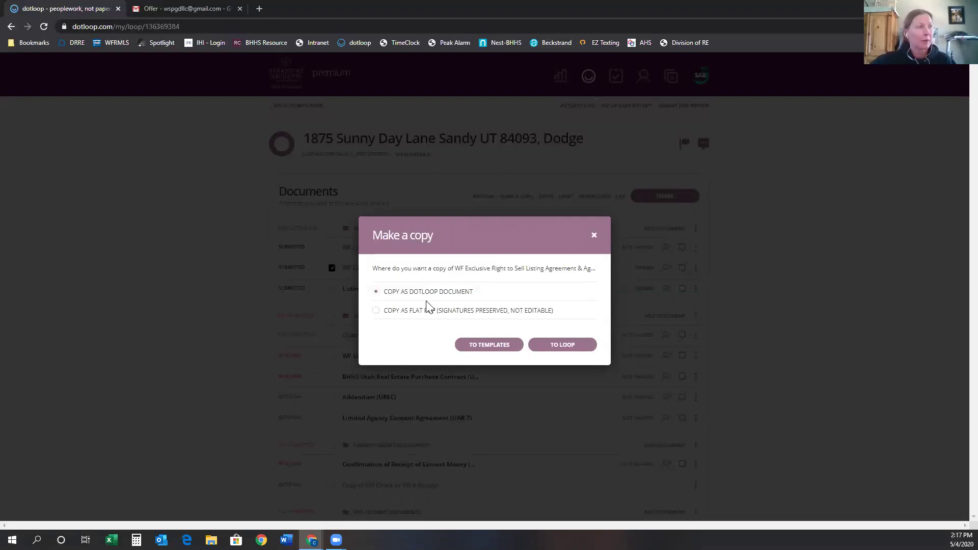
Choose Copy as Flat PDF for the listing agreement and proceed to pick a destination loop.
click(376, 312)
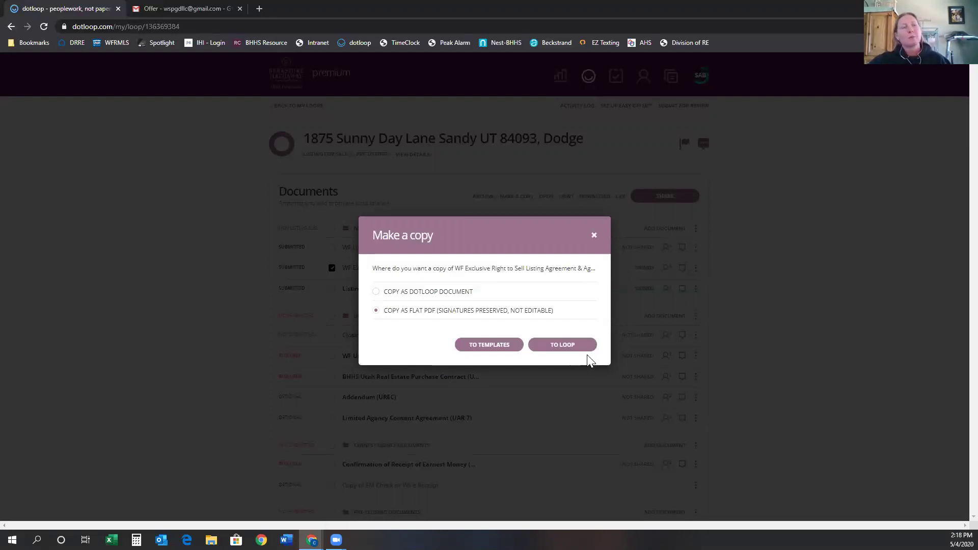
click(558, 350)
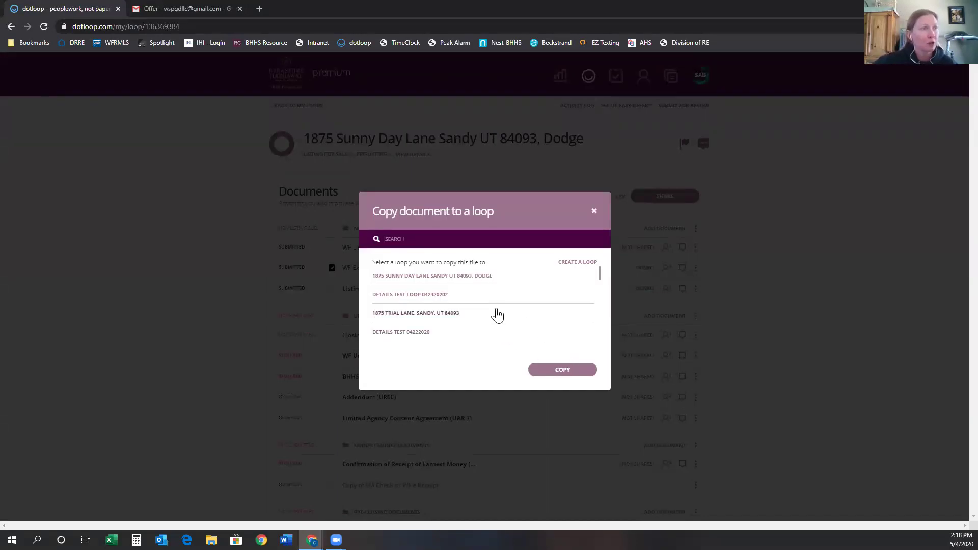
Copy the agreement into 1875 Sample Drive DETAILS' New Listing Documents folder and confirm.
scroll(459, 317, down, 1)
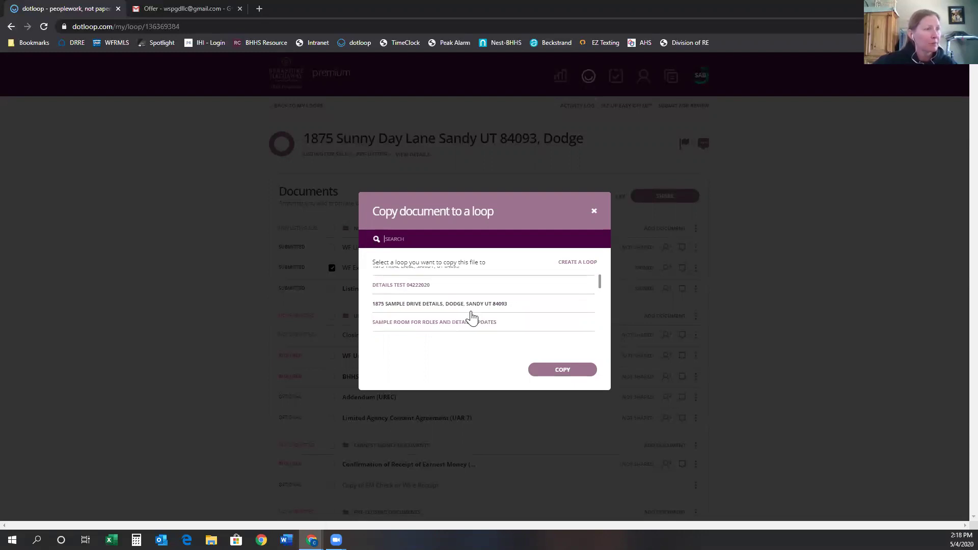
click(412, 306)
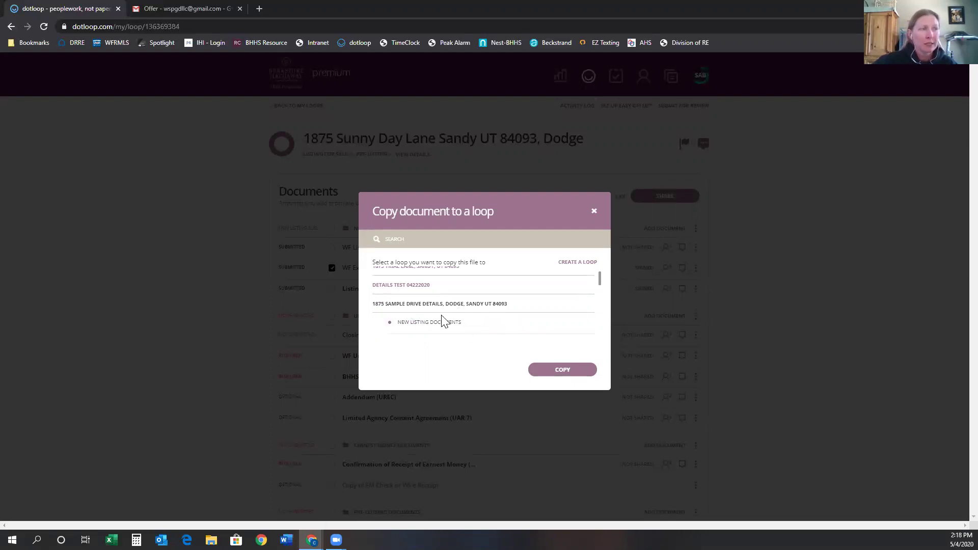
scroll(441, 319, down, 1)
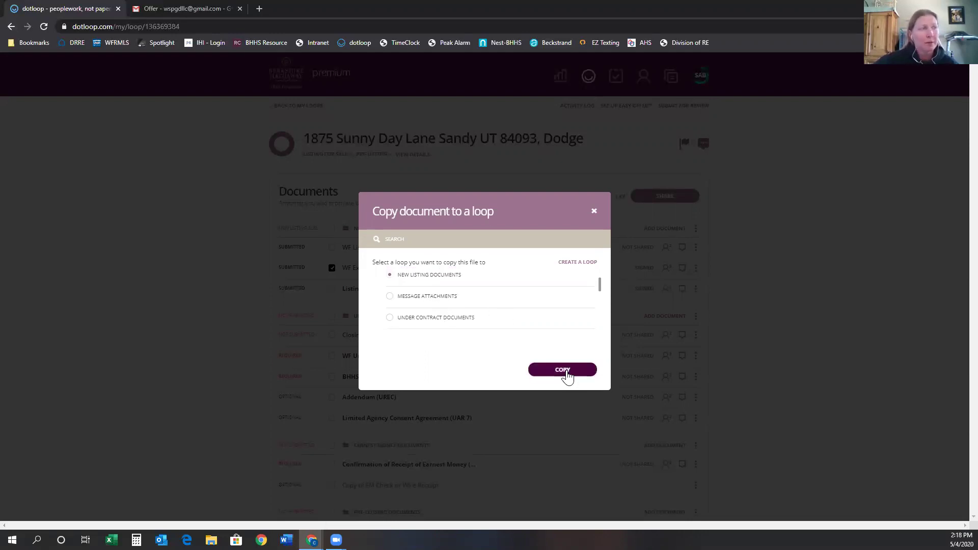
scroll(486, 306, up, 2)
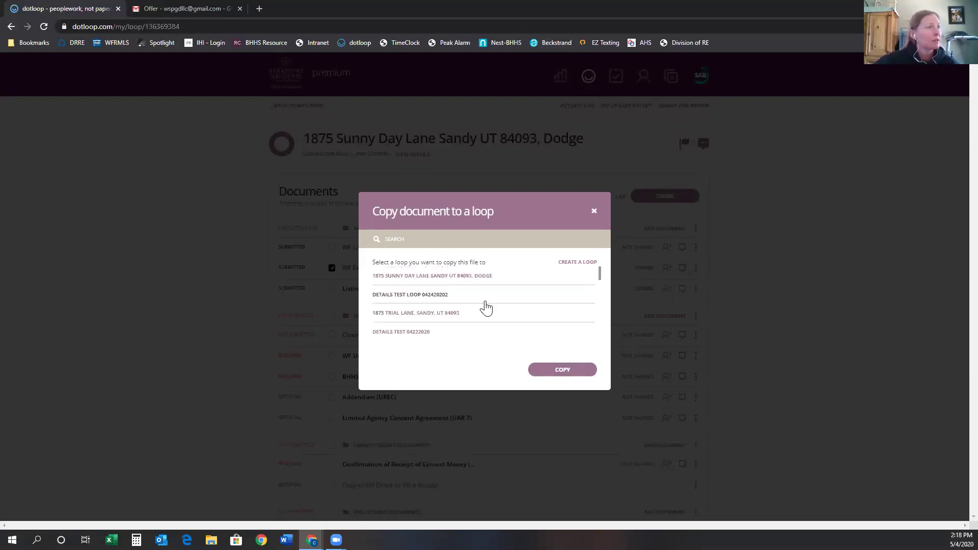
click(555, 373)
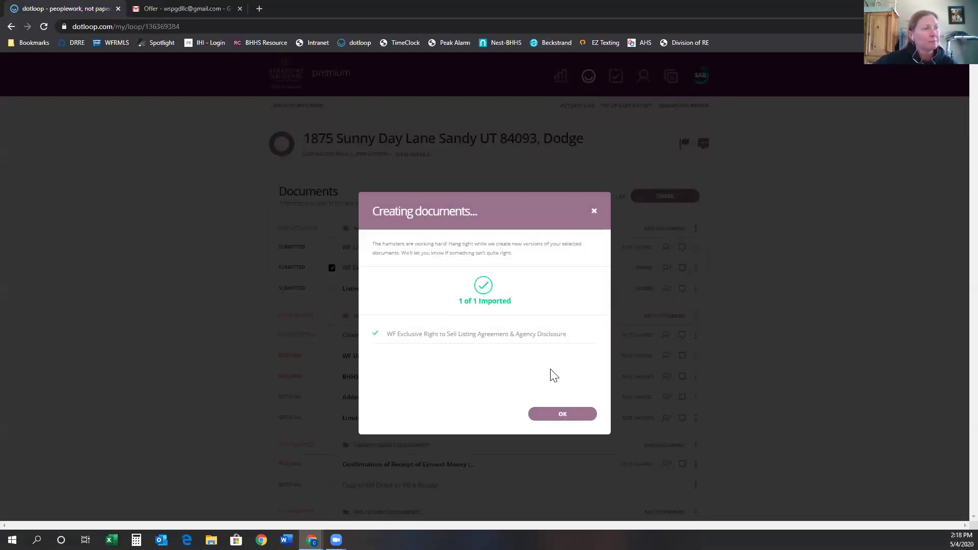
click(549, 415)
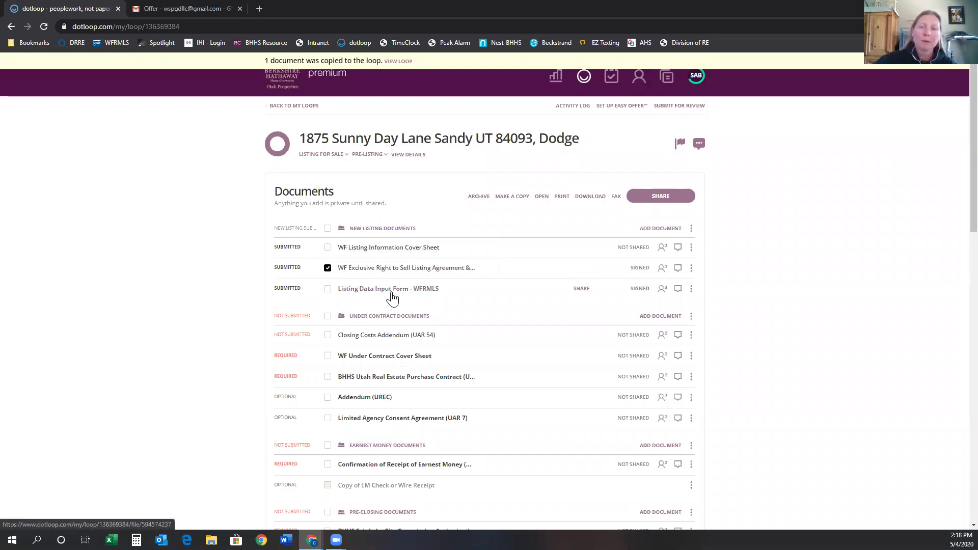
On the Loops page, search all loops for 'dodge'.
click(584, 76)
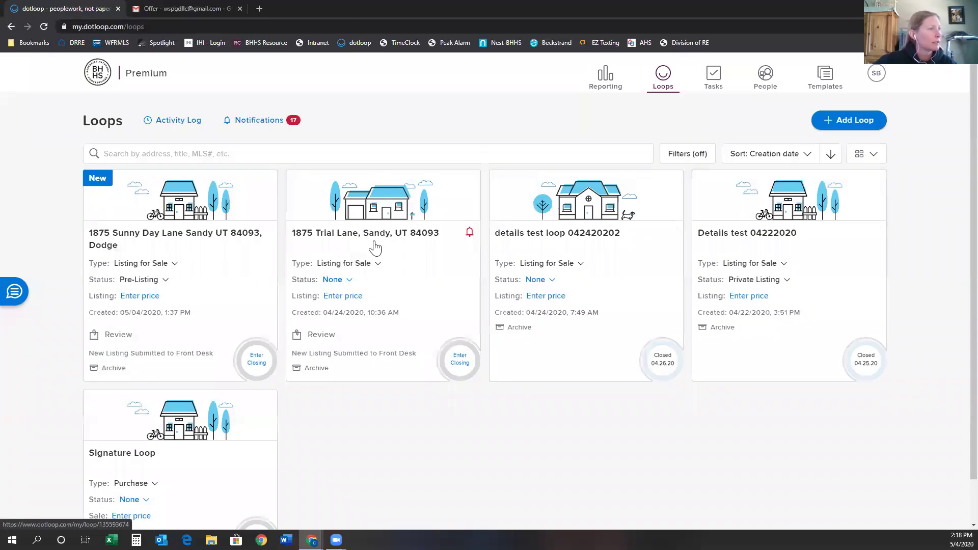
click(193, 154)
text(sample)
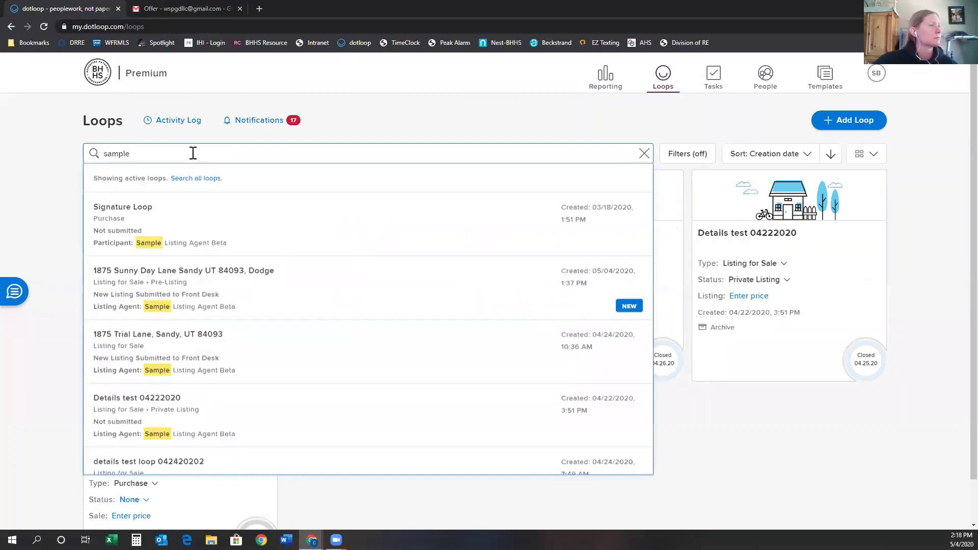
scroll(249, 357, down, 1)
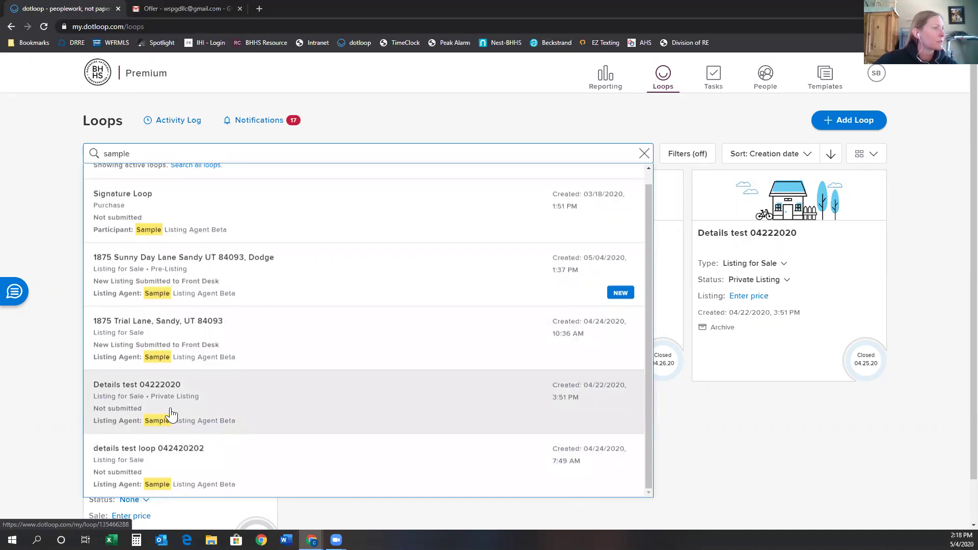
scroll(170, 415, up, 1)
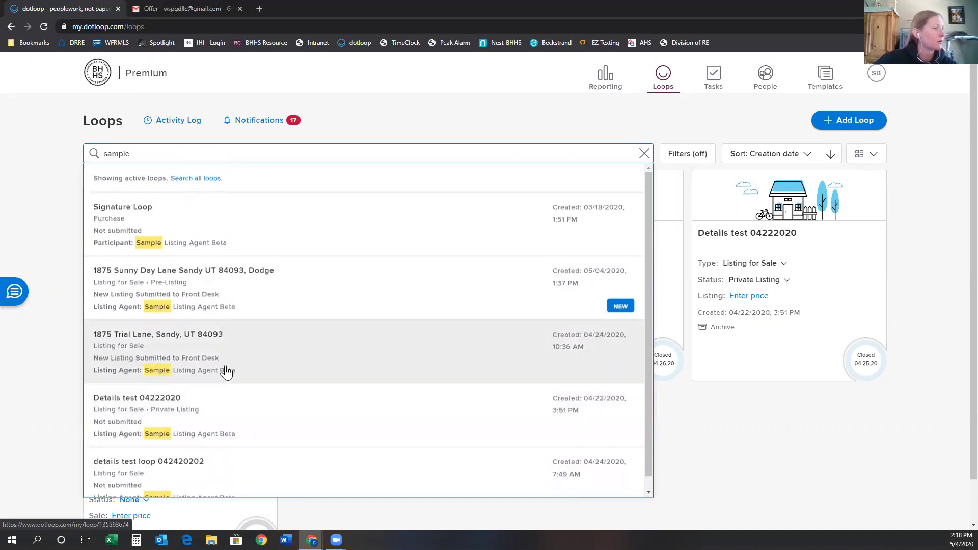
scroll(234, 372, down, 1)
drag(146, 152, 3, 109)
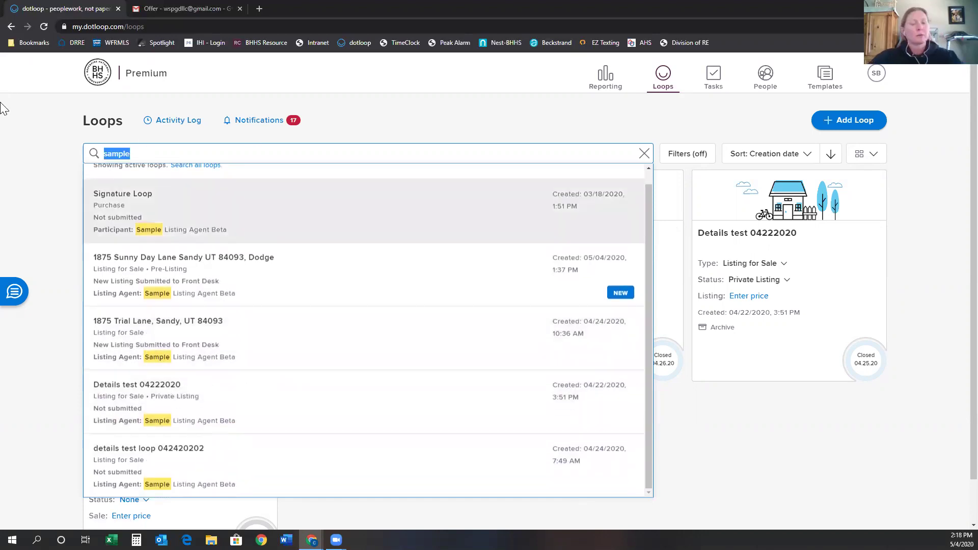
text(dodge)
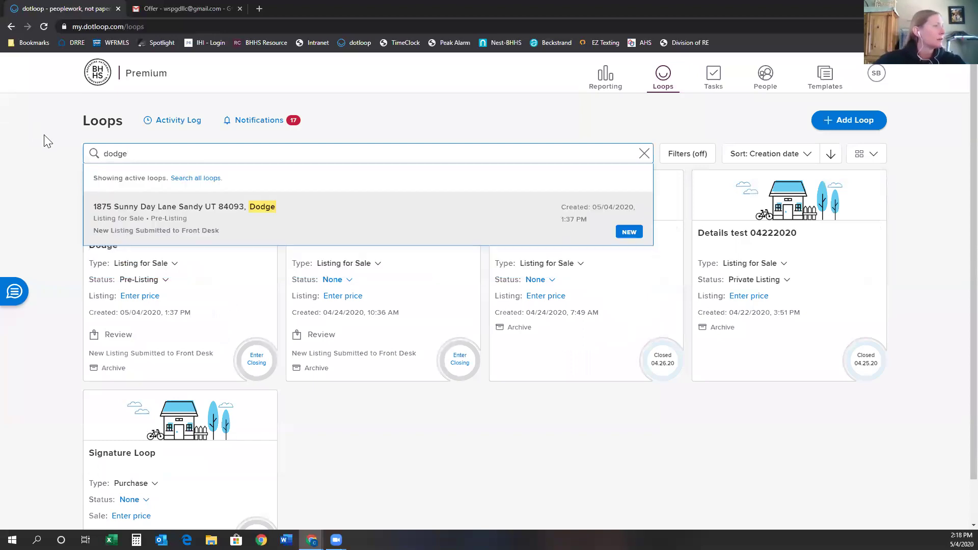
click(207, 178)
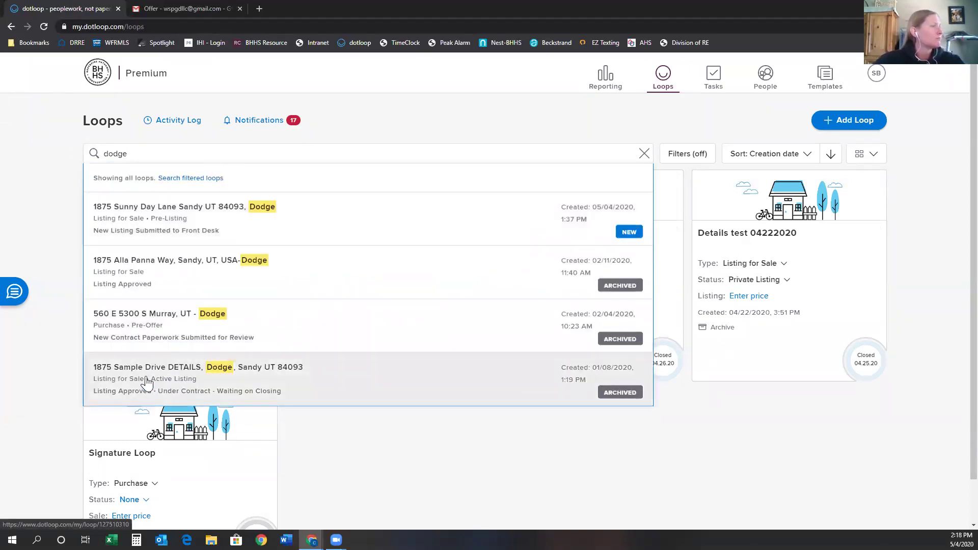
Open the 1875 Sample Drive DETAILS, Dodge loop and its listing agreement, then return to Loops.
click(146, 378)
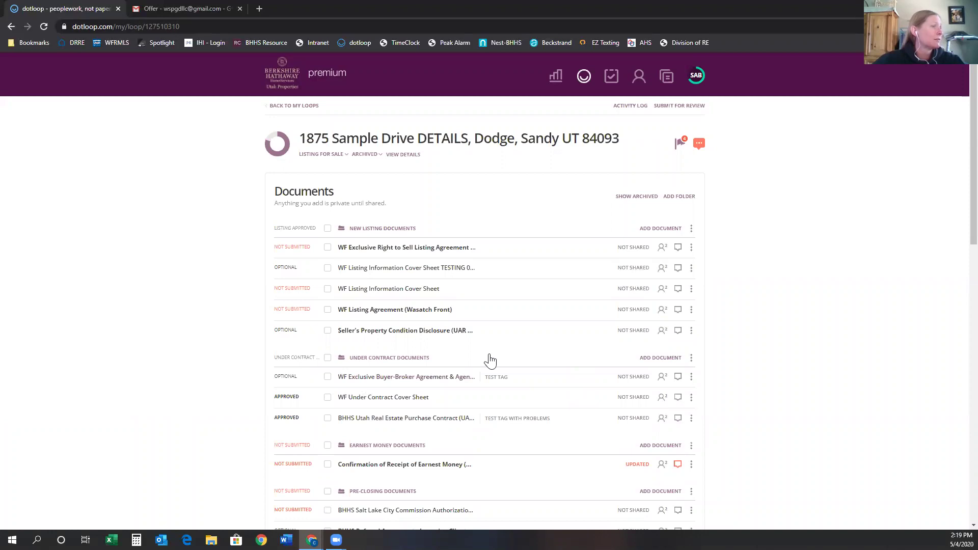
click(400, 250)
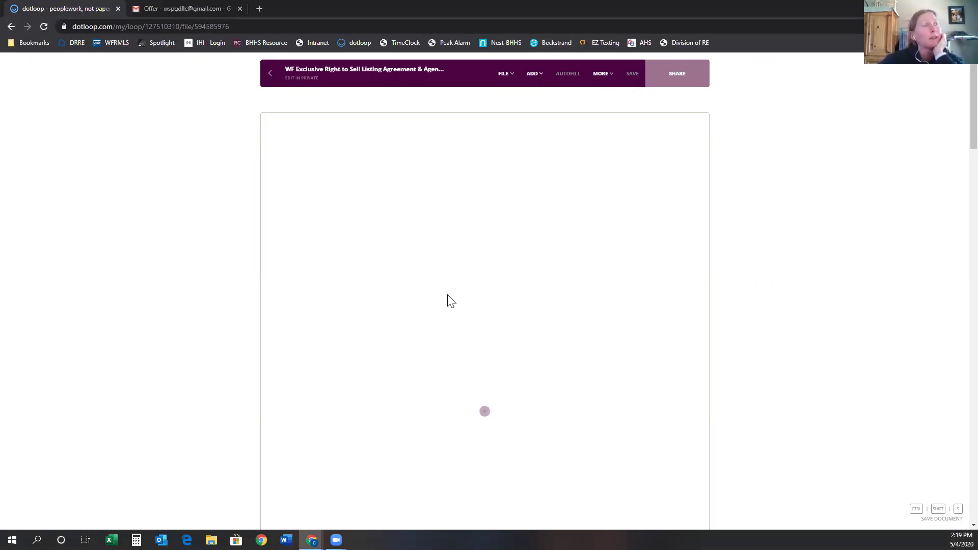
click(270, 77)
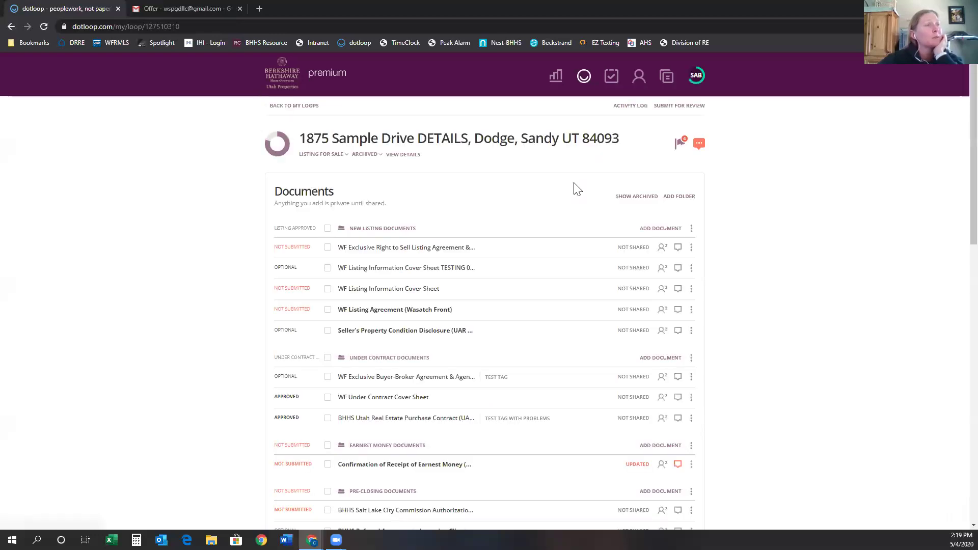
click(309, 112)
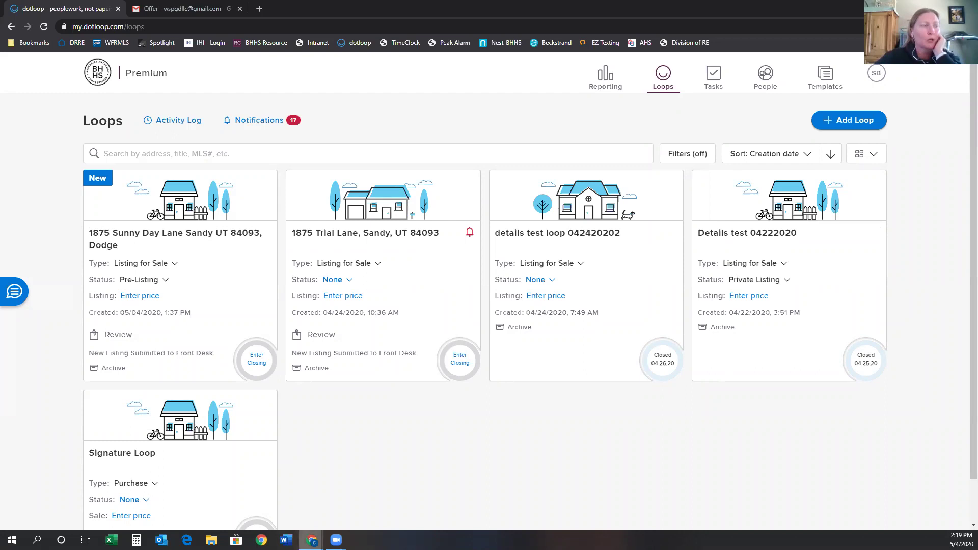
click(312, 539)
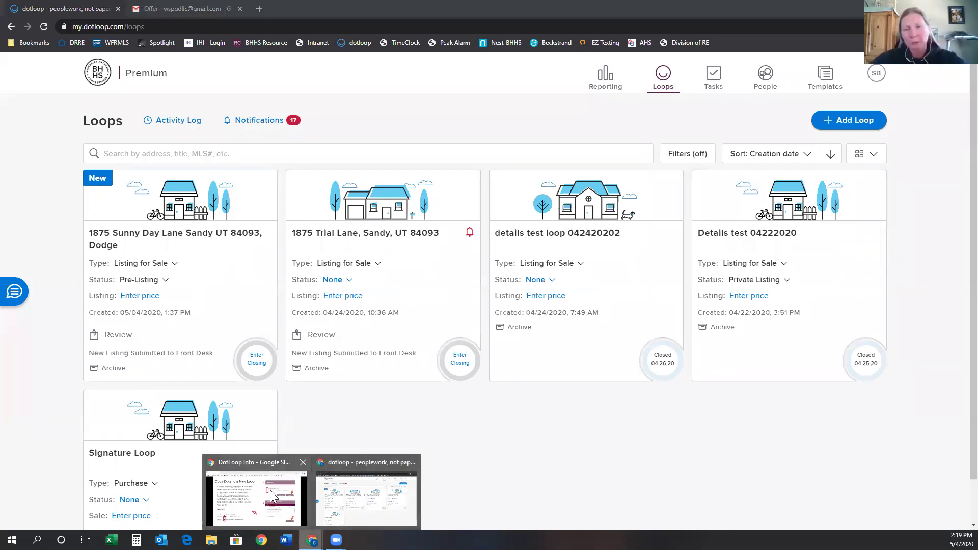
Bring up the DotLoop Info deck and move from slide 15 to the Help Center slide.
click(272, 496)
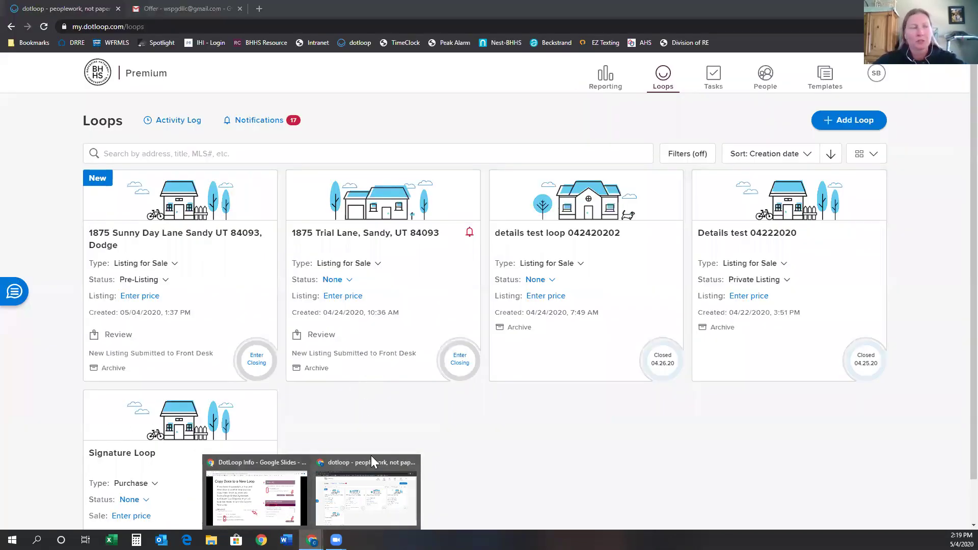
click(265, 499)
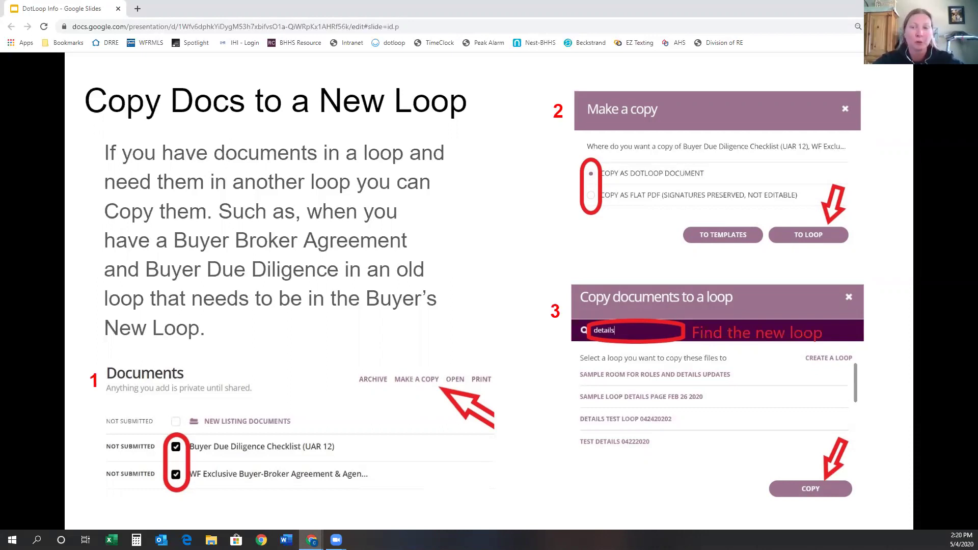
mouse_move(96, 486)
click(80, 502)
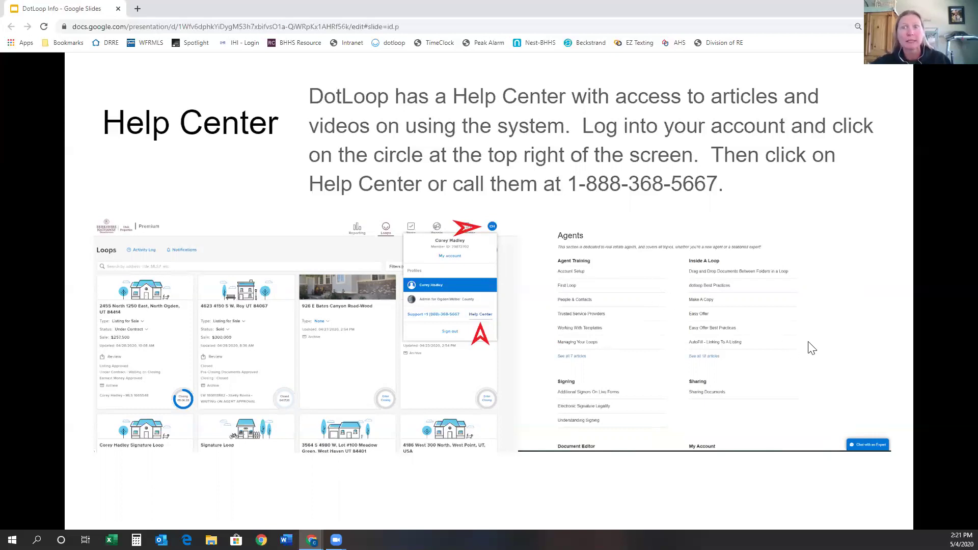
Advance the deck from slide 16, Help Center, to slide 17, Agent Signature Loop.
mouse_move(99, 505)
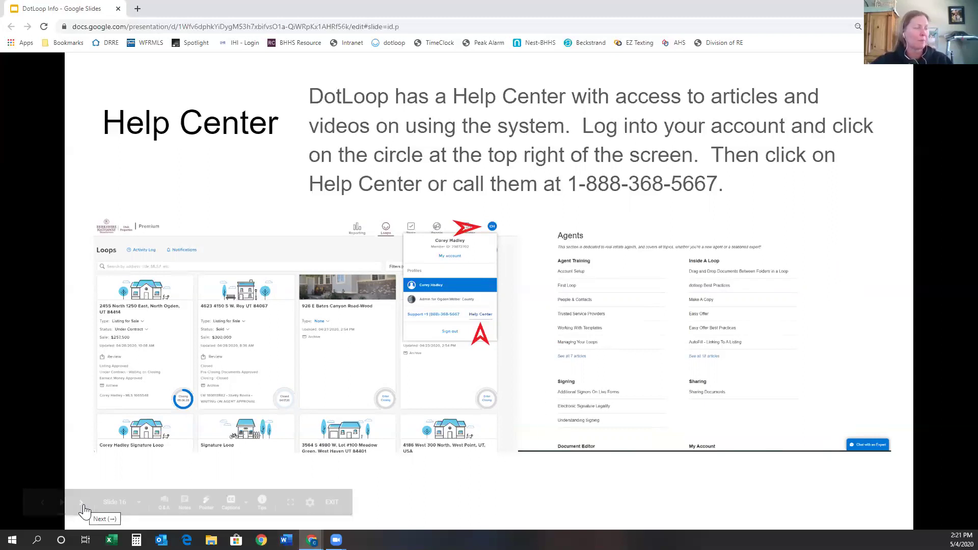
click(81, 502)
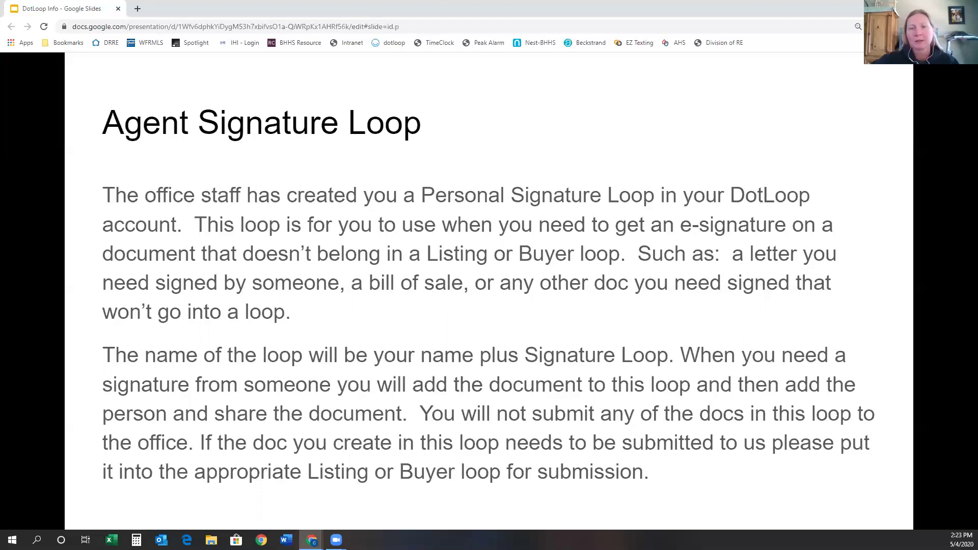
Advance to slide 18, Set Up Notifications, then switch back to the dotloop Loops page.
mouse_move(396, 506)
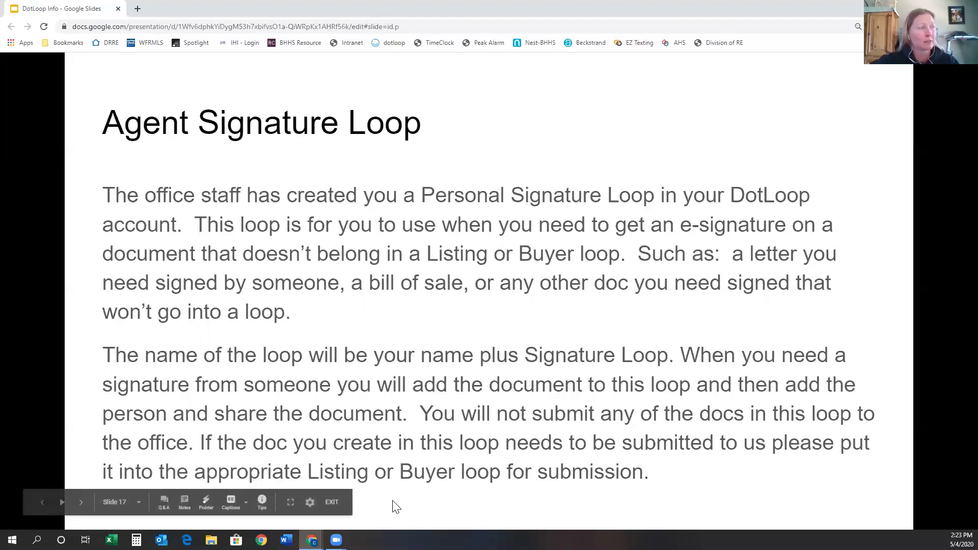
click(81, 509)
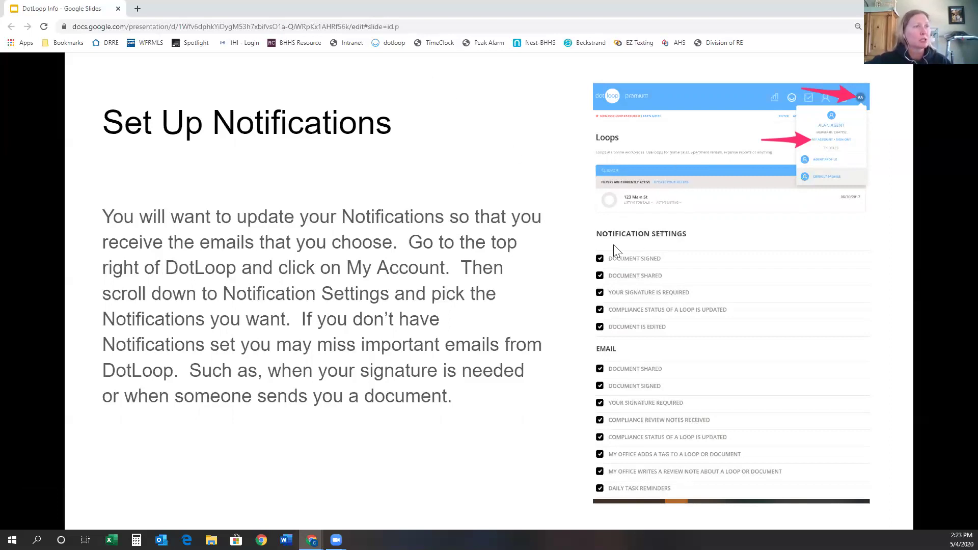
mouse_move(312, 540)
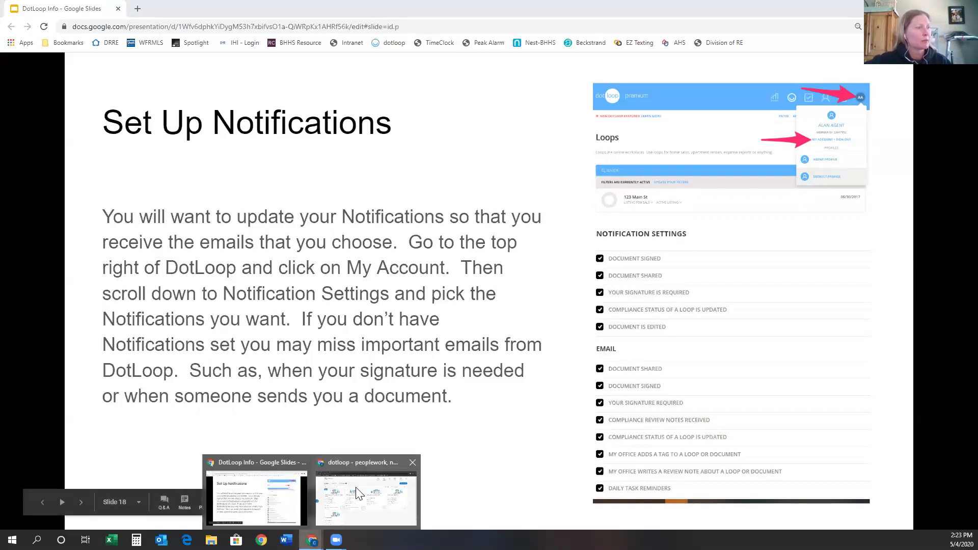
click(373, 515)
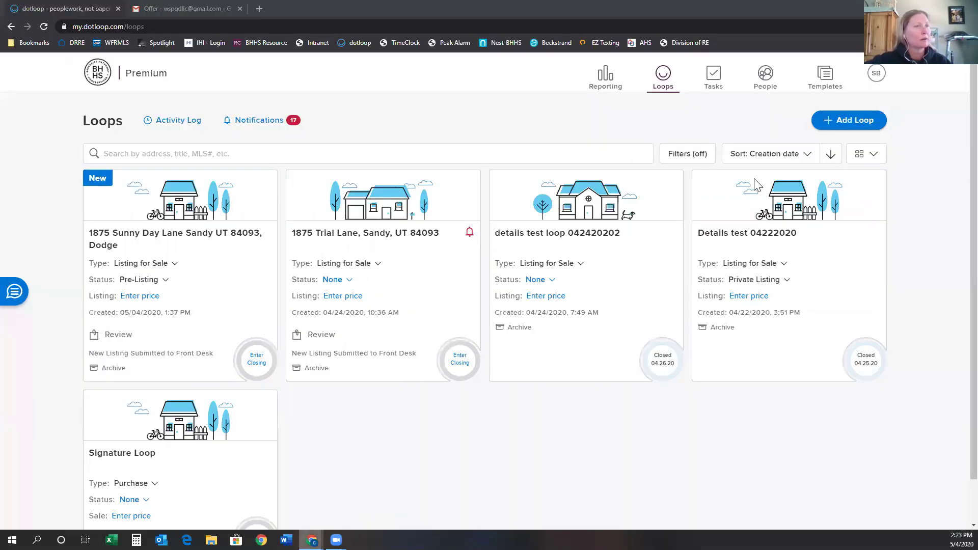
In My account's Profiles, save the notification settings with all notification and email alerts enabled.
click(876, 73)
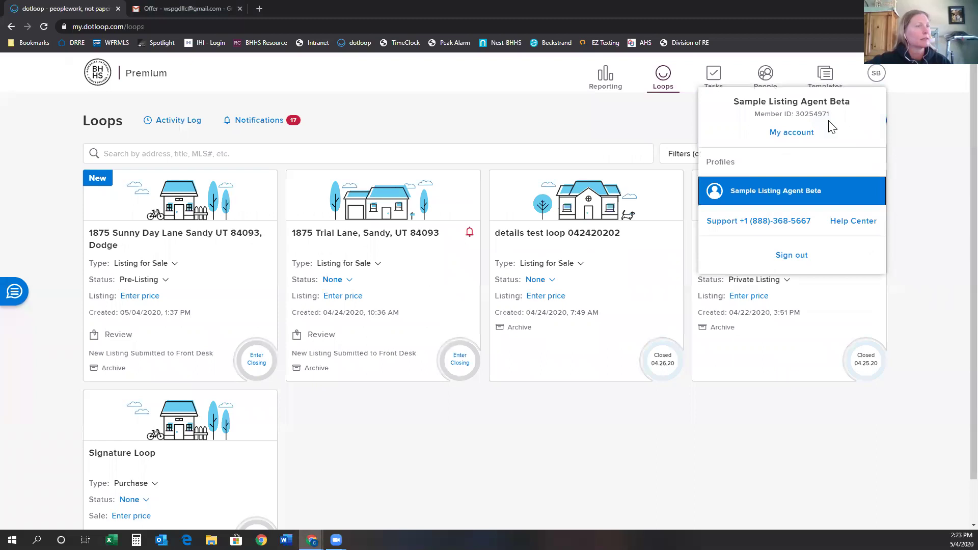
click(792, 133)
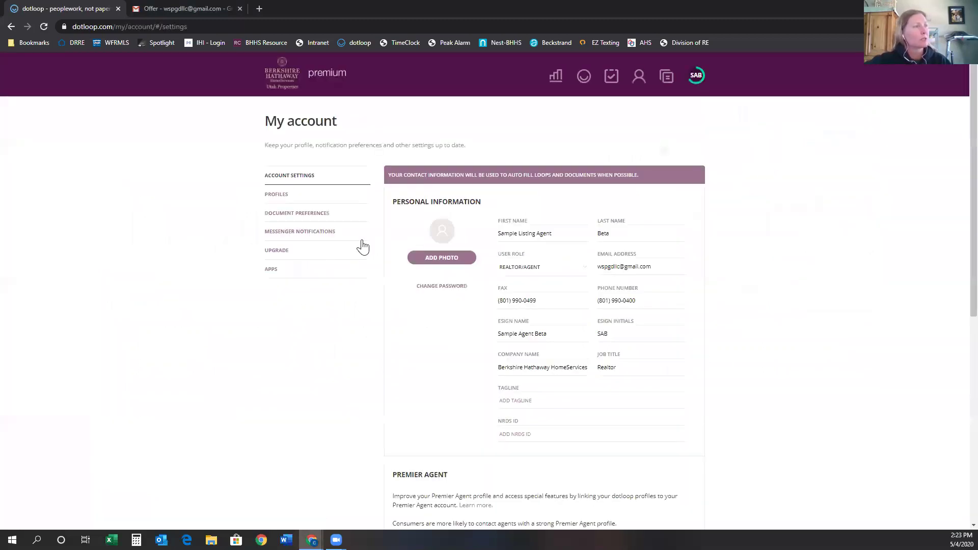
scroll(570, 300, down, 5)
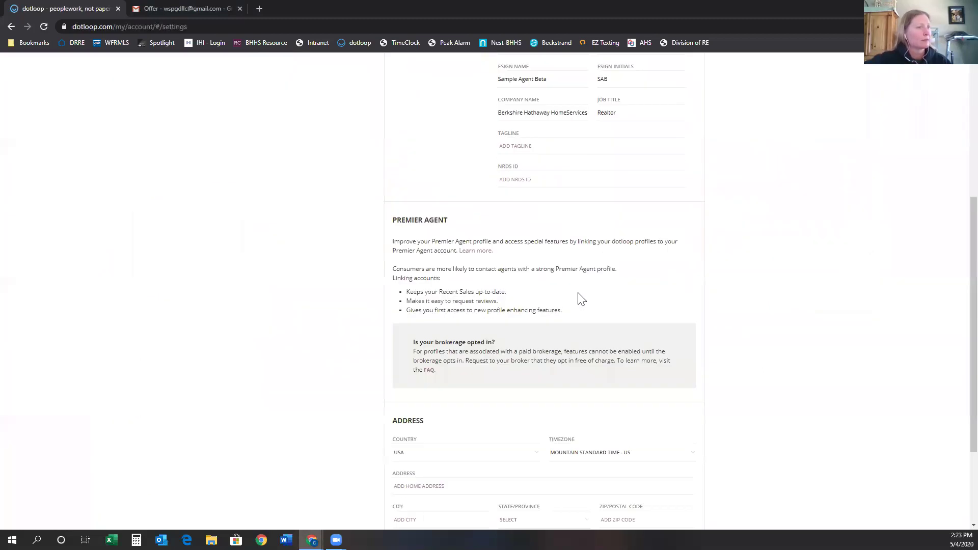
scroll(578, 293, up, 4)
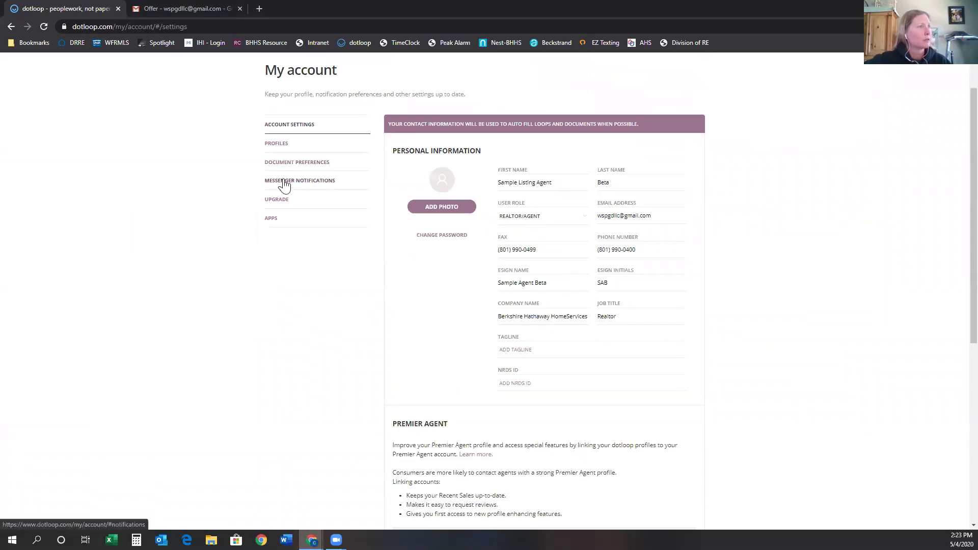
click(284, 182)
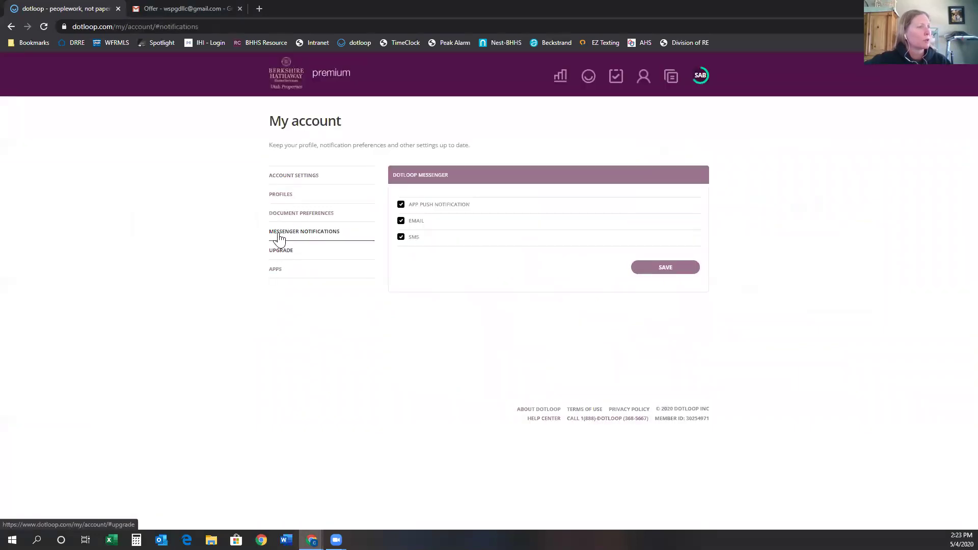
click(279, 194)
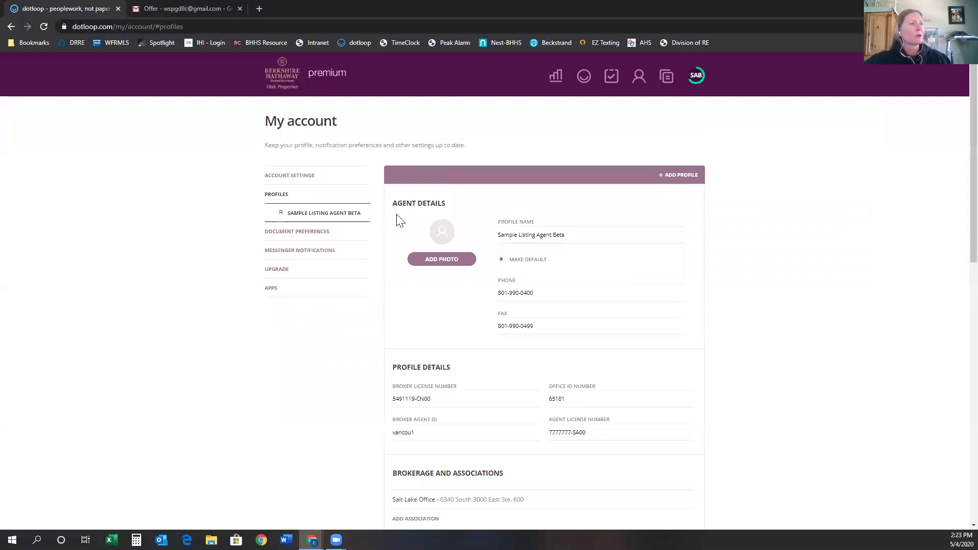
scroll(512, 217, down, 10)
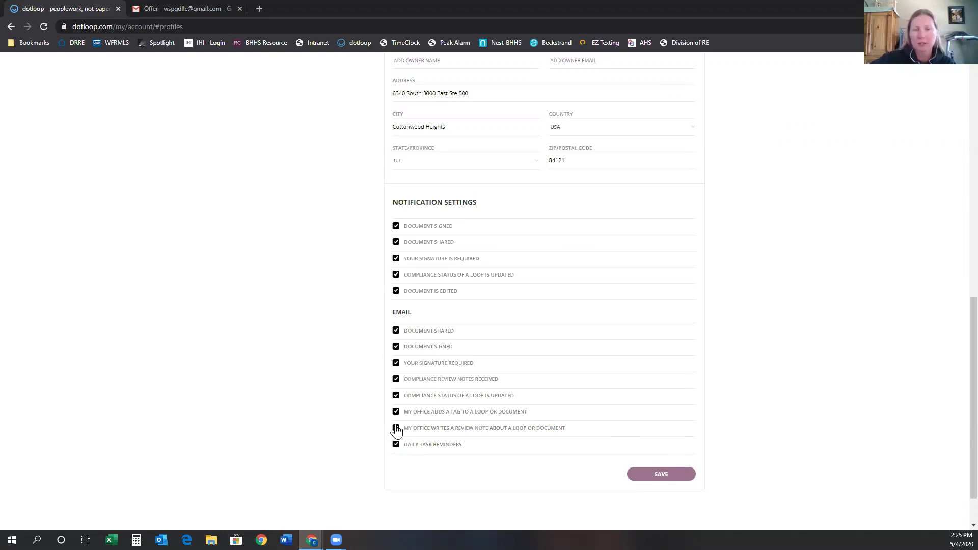
click(657, 474)
scroll(654, 479, up, 5)
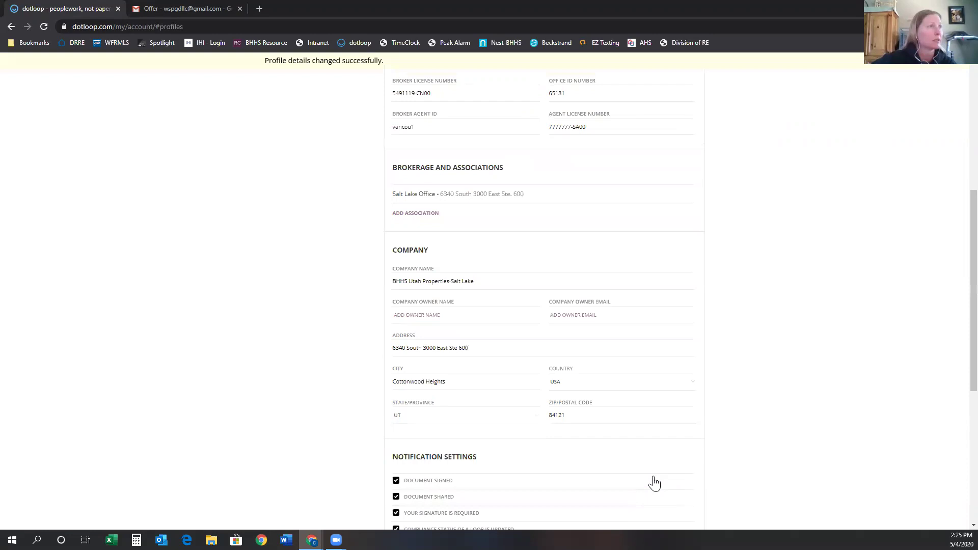
scroll(653, 483, up, 6)
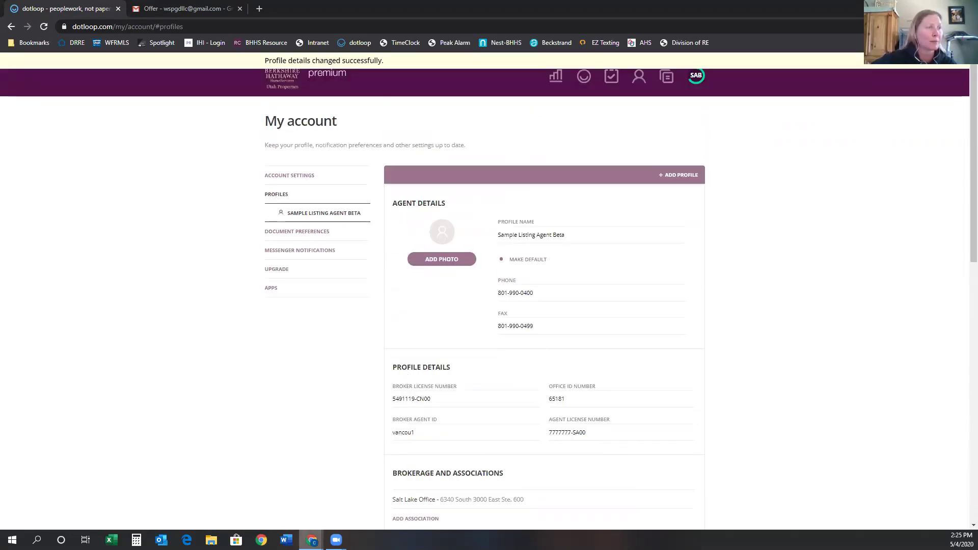
Return to the slideshow and review Who Can Sign and How? and both Entities slides.
mouse_move(312, 540)
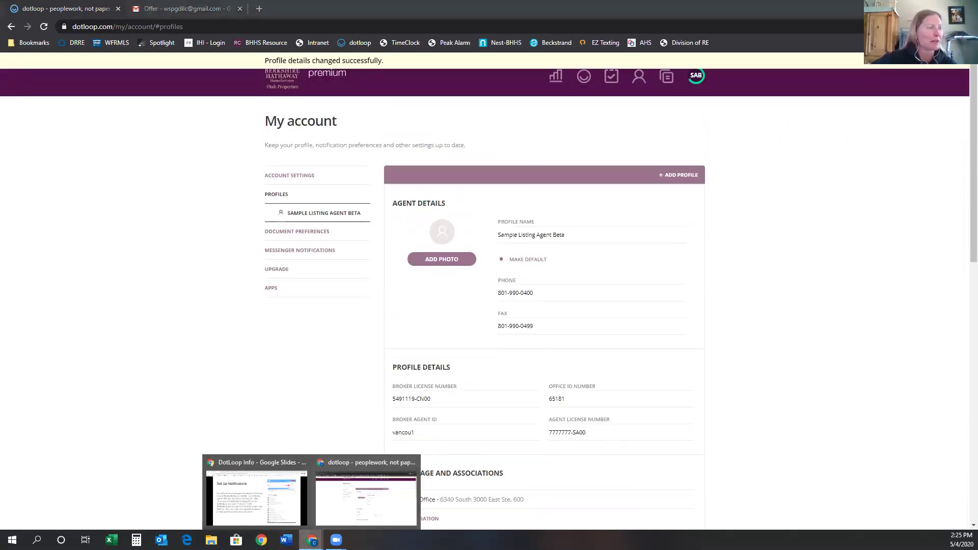
click(253, 514)
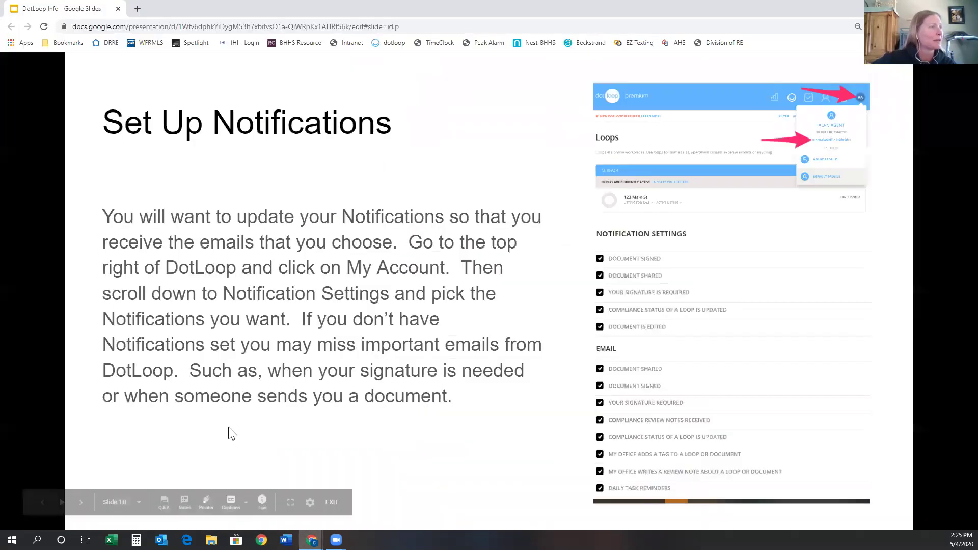
click(81, 504)
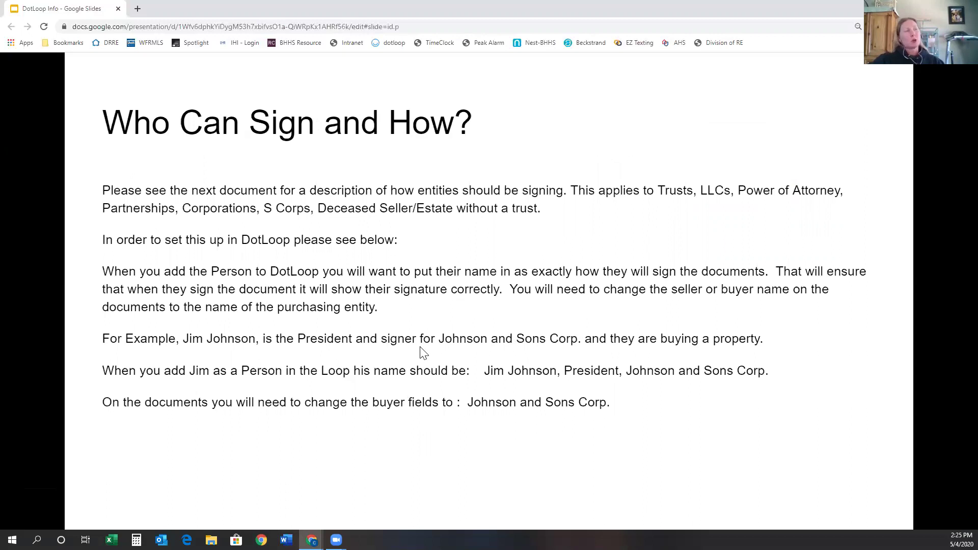
click(445, 352)
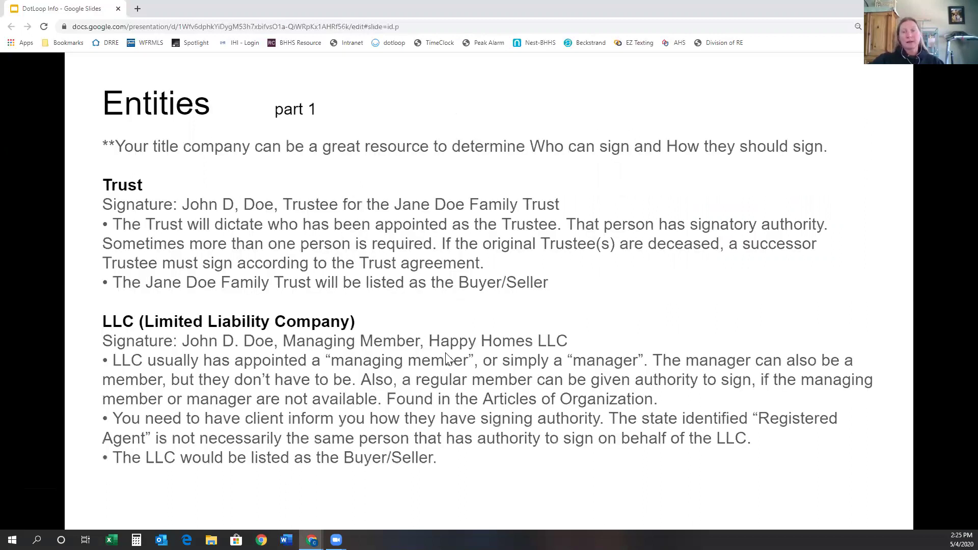
click(446, 353)
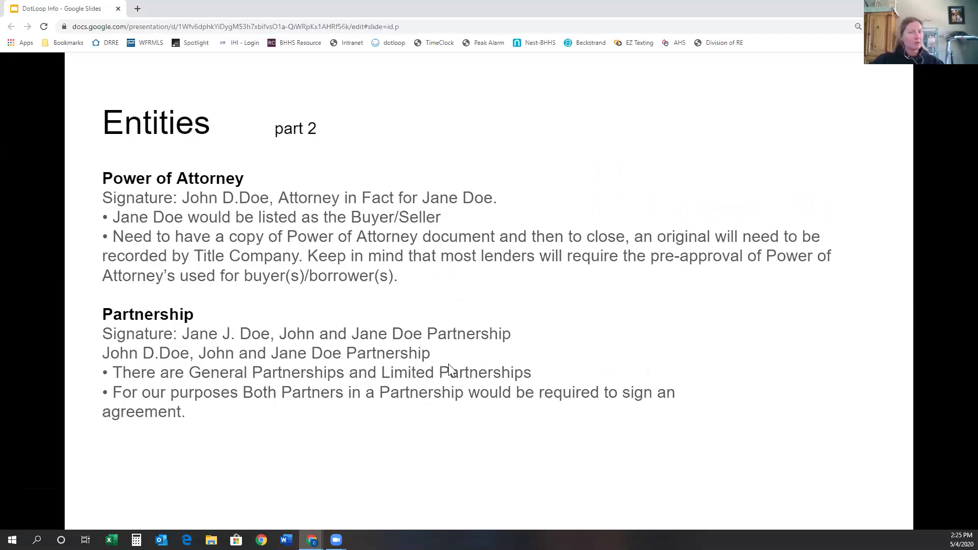
key(Left)
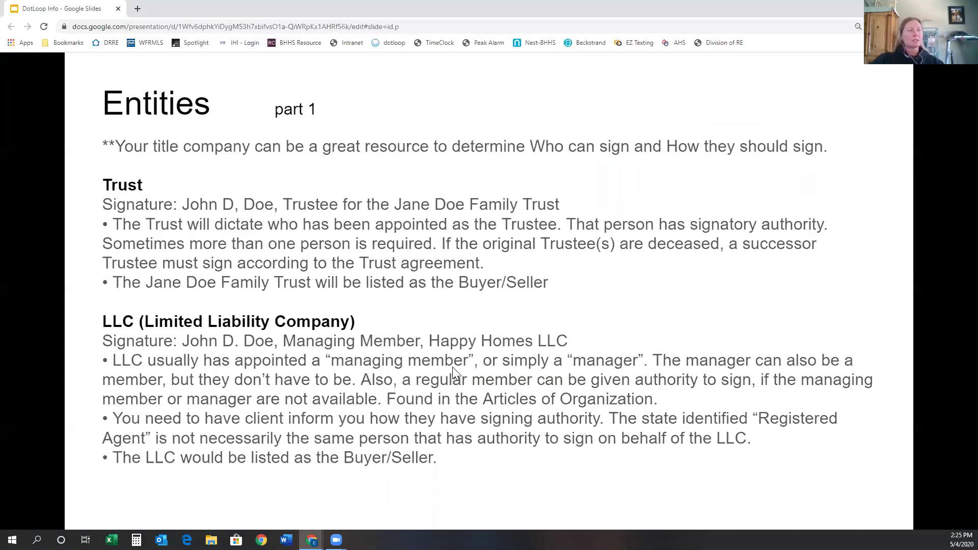
key(Left)
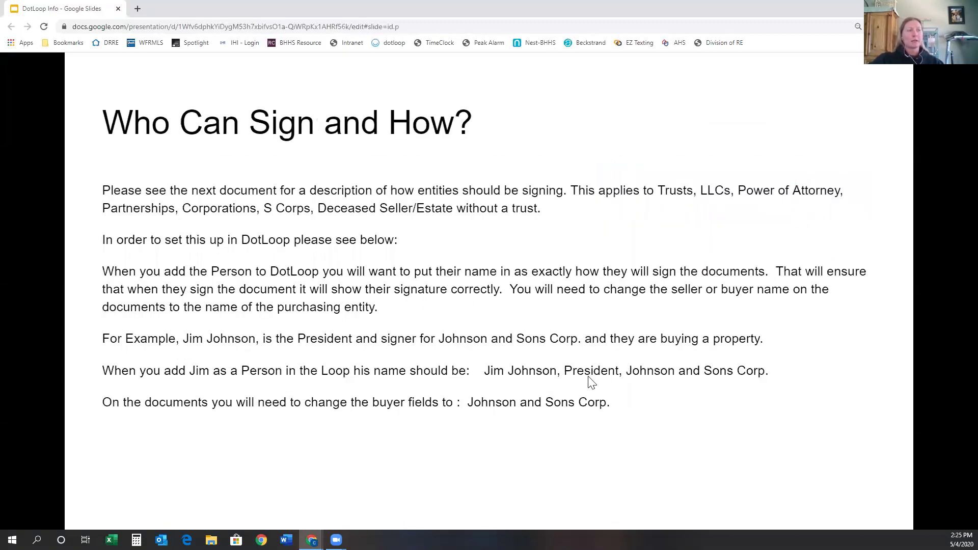
Revisit Set Up Notifications, settle on Entities part 1, then bring dotloop's My account page back.
click(589, 382)
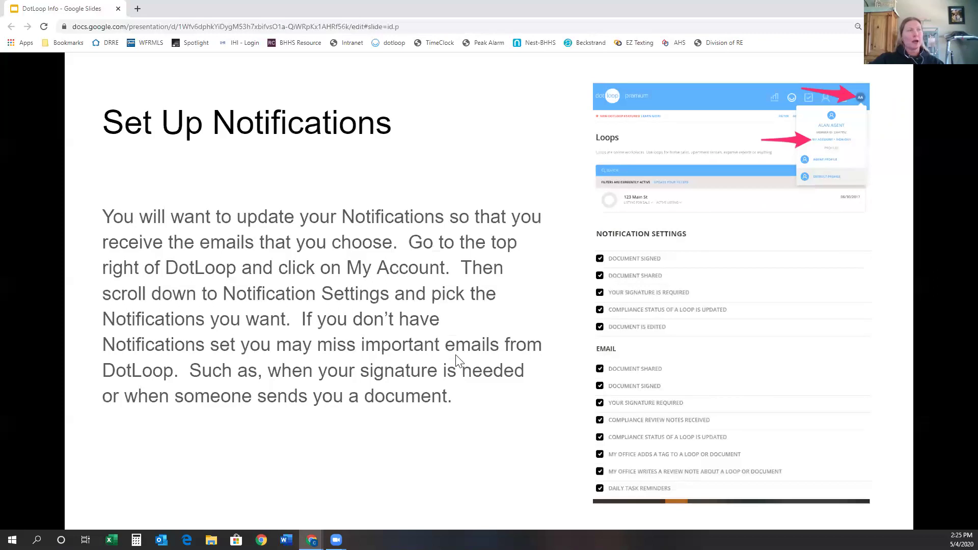
click(489, 357)
key(Left)
key(Left)
click(498, 365)
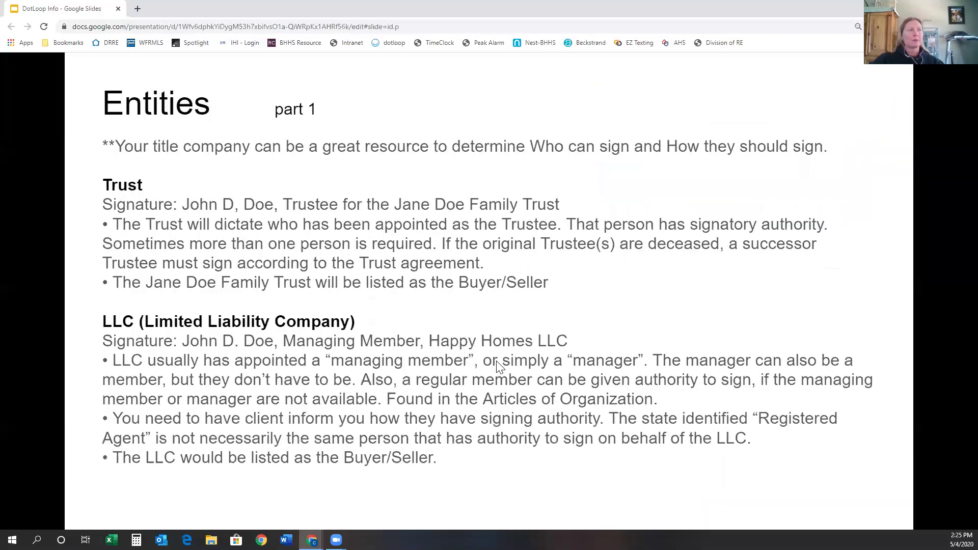
mouse_move(312, 538)
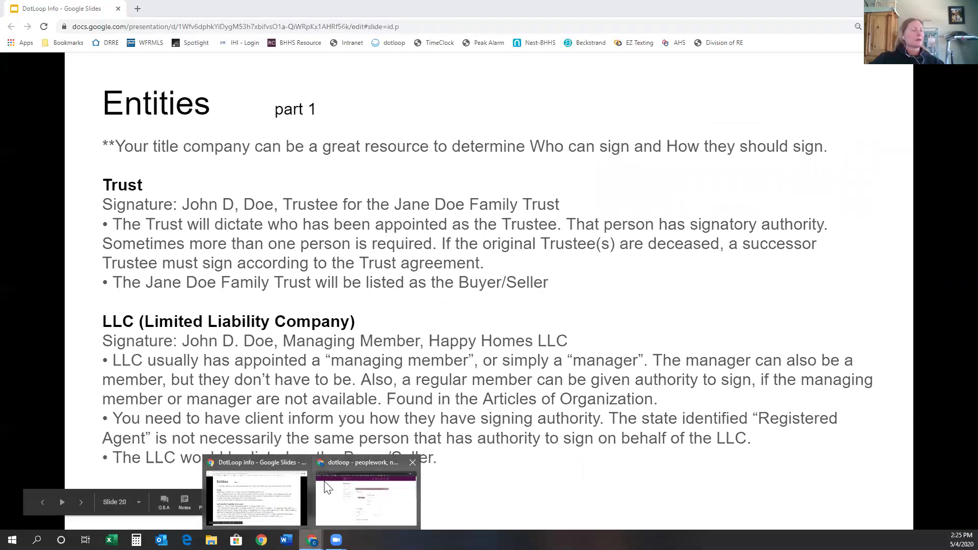
click(324, 499)
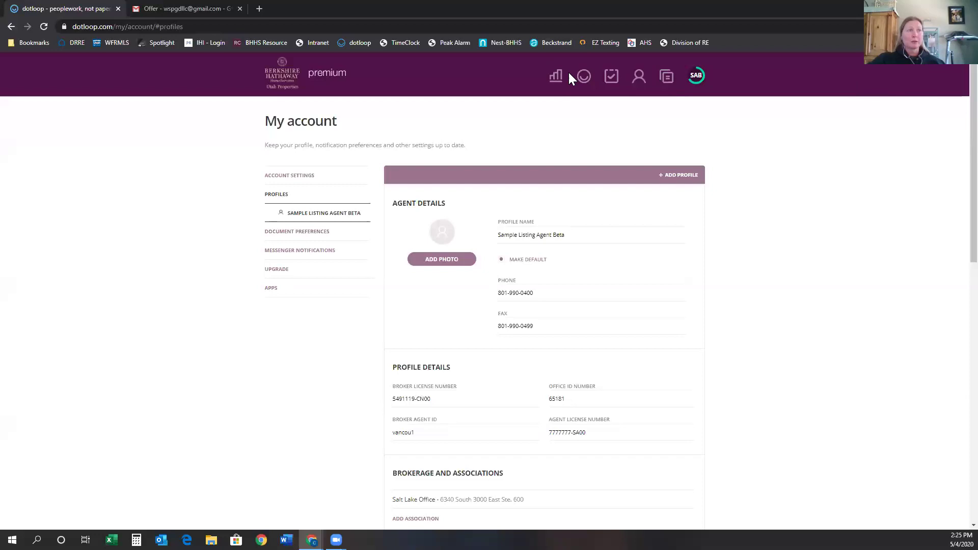
Open dotloop's Loops overview, glance back at the slides, and return to the Loops list.
click(585, 79)
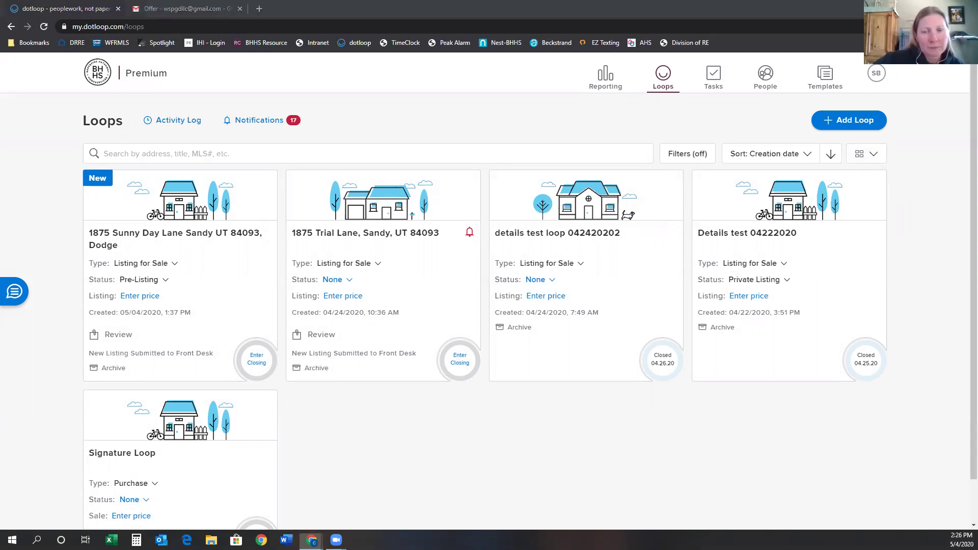
key(alt+Tab)
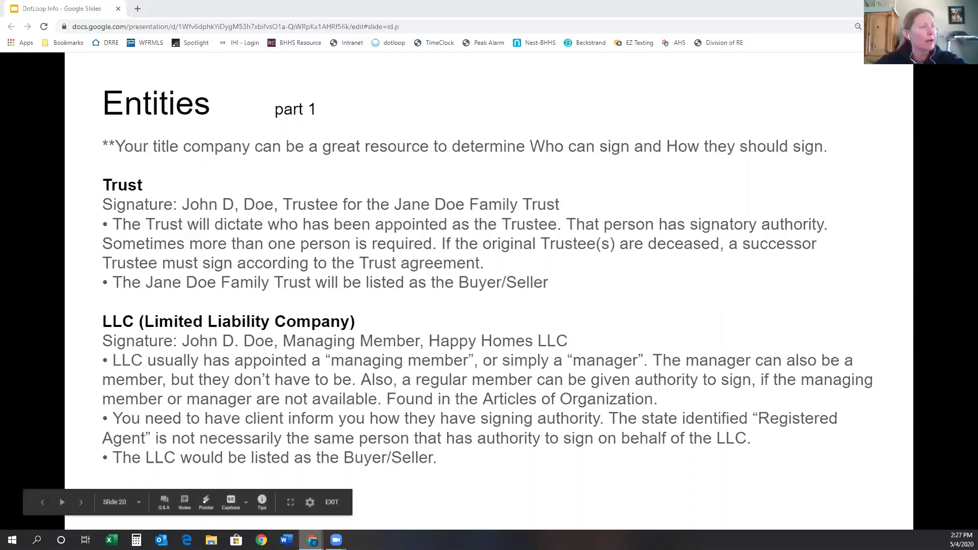
mouse_move(311, 540)
click(362, 504)
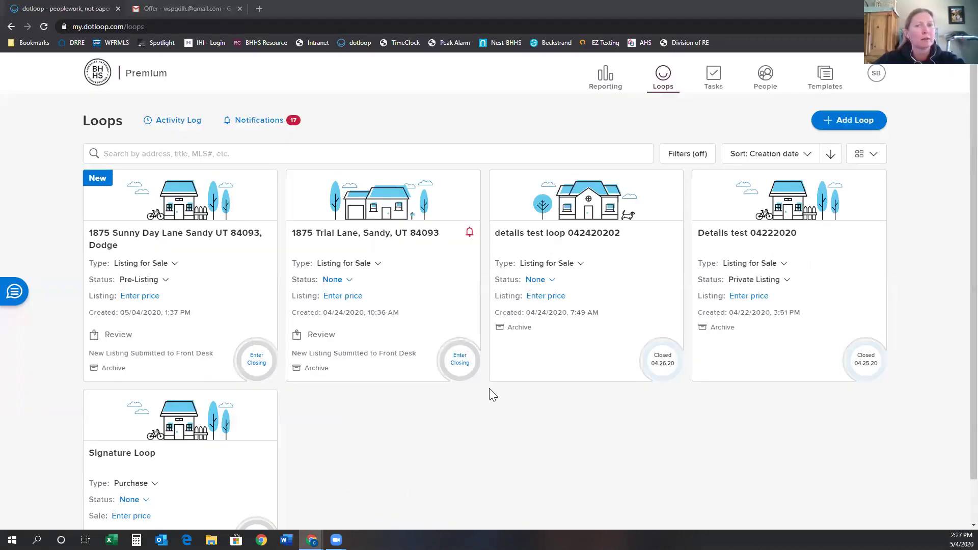
click(172, 238)
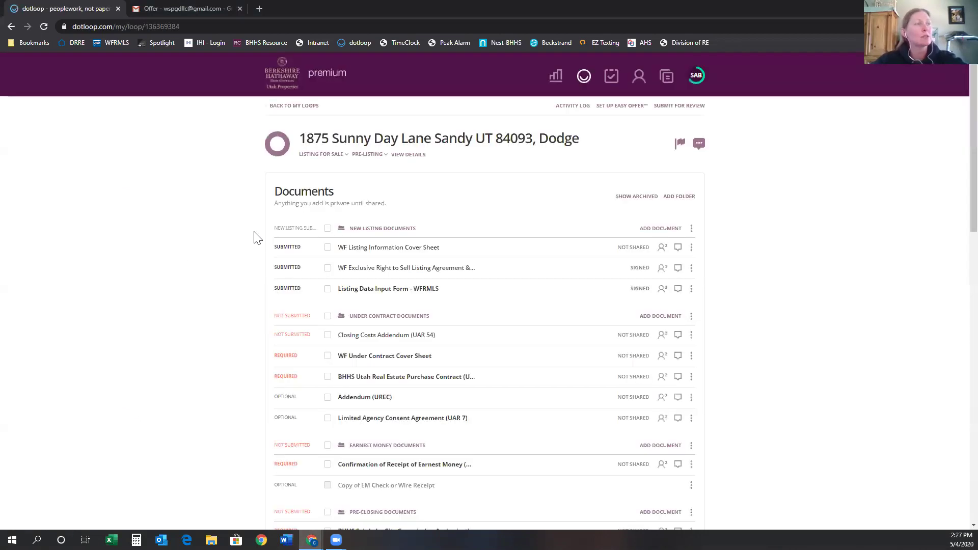
click(378, 249)
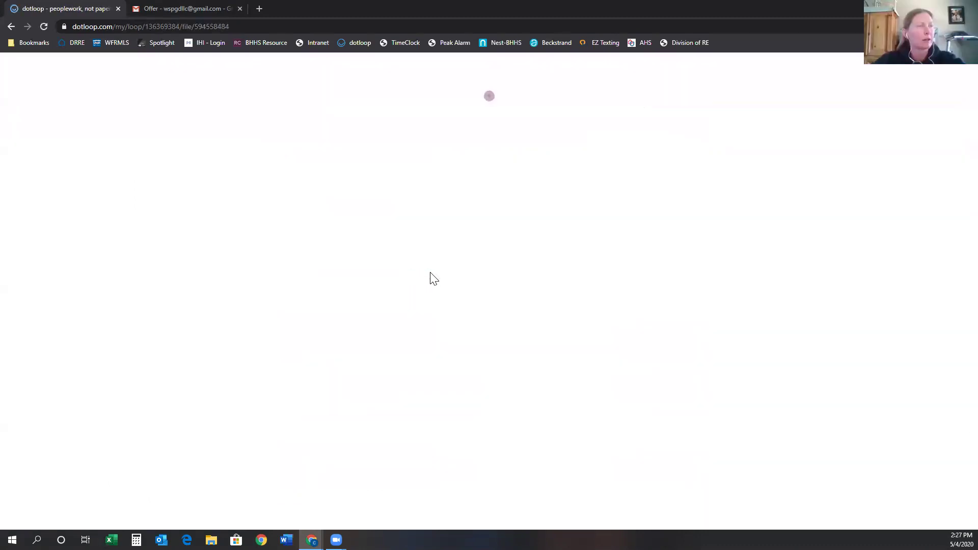
click(531, 74)
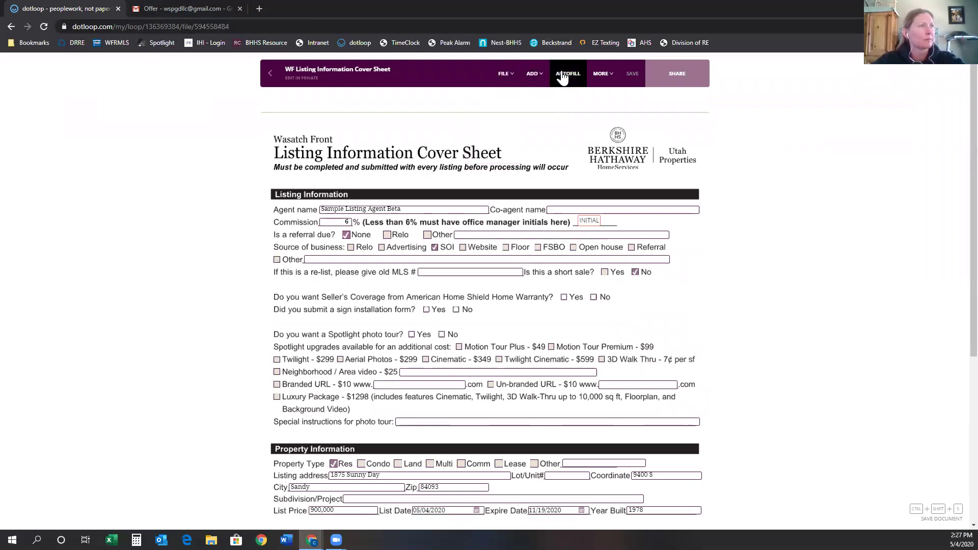
click(269, 72)
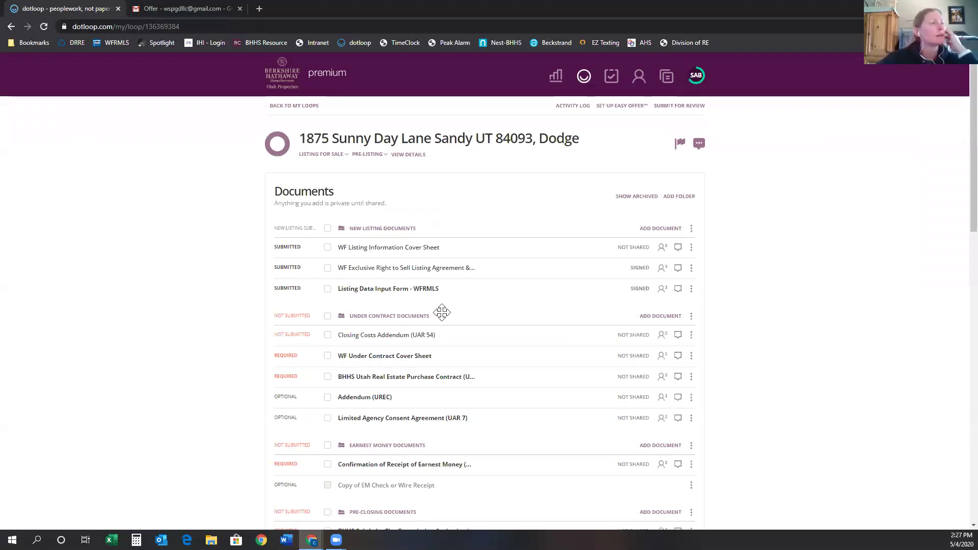
click(385, 288)
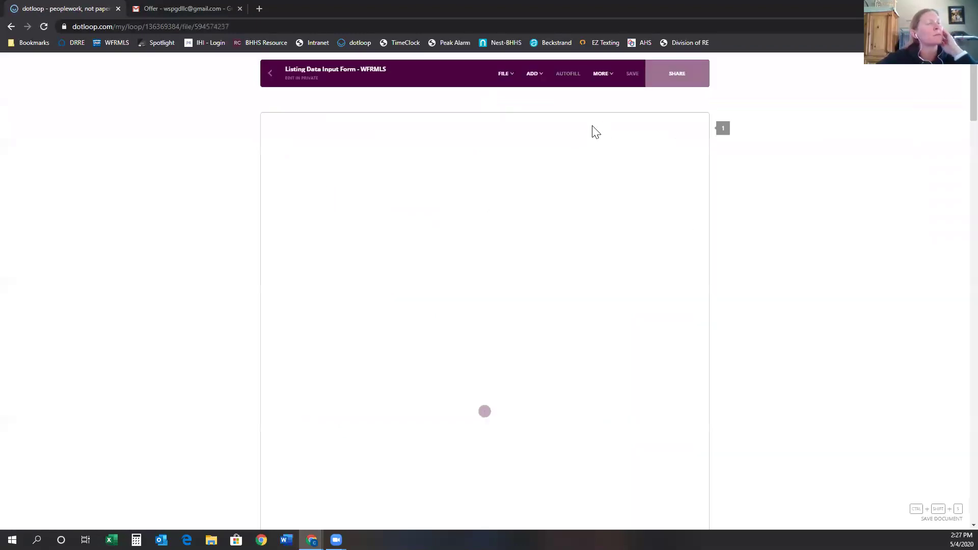
click(532, 76)
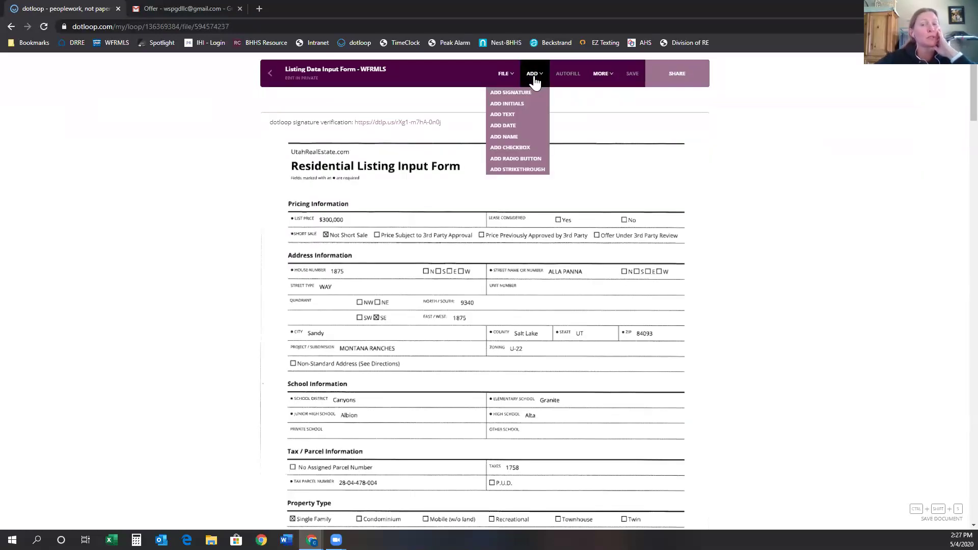
Add a text field reading 'kdnafinbnoi' above Pricing Information, accepting the signature-clearing warning, and widen it.
click(504, 117)
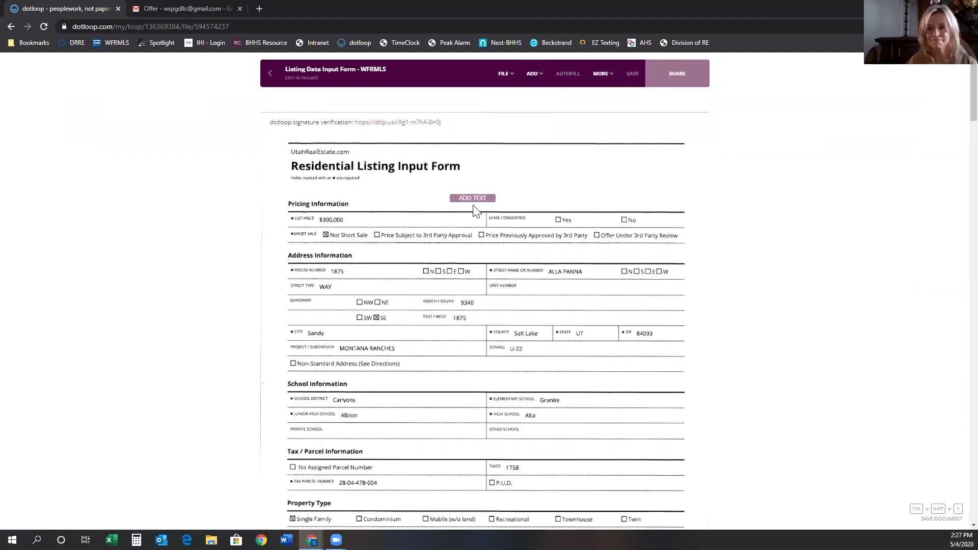
click(472, 206)
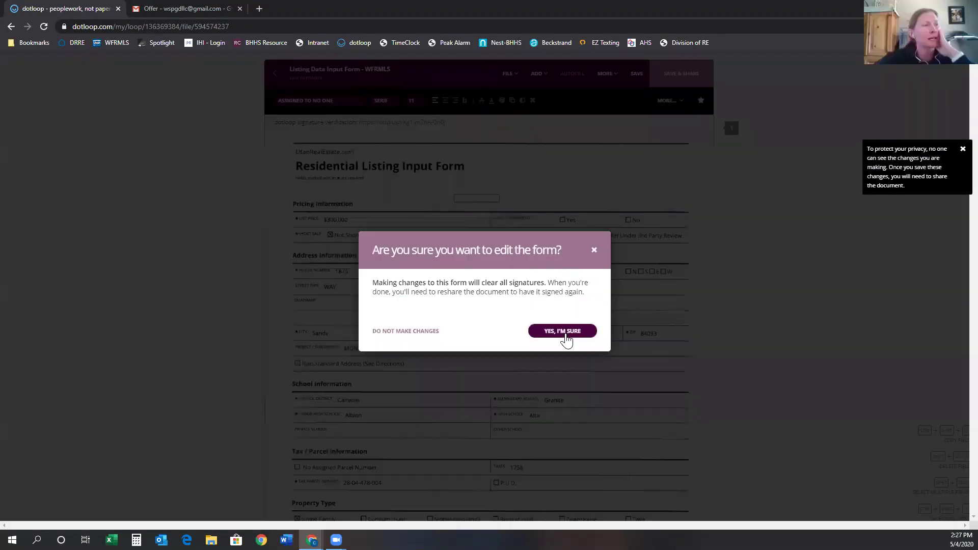
click(558, 331)
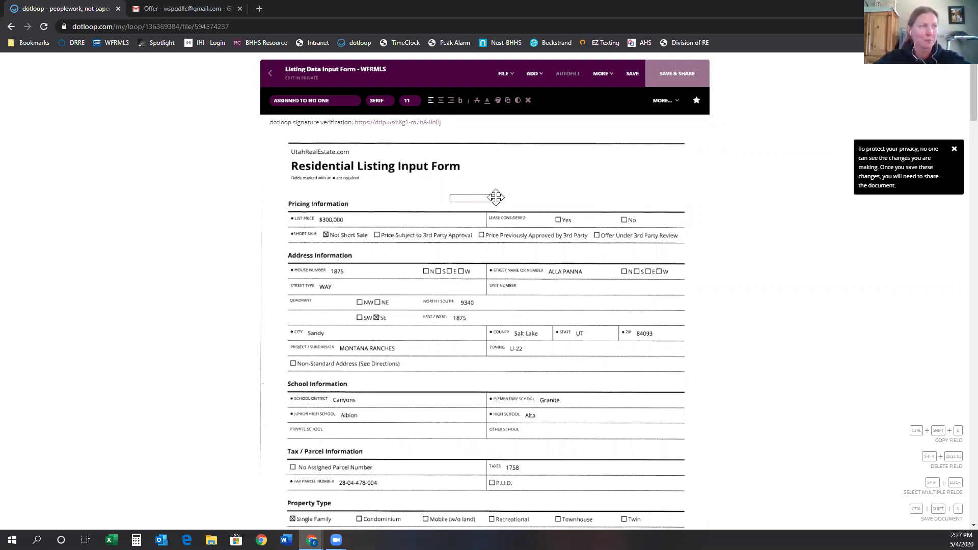
text(kdnafinbnoi)
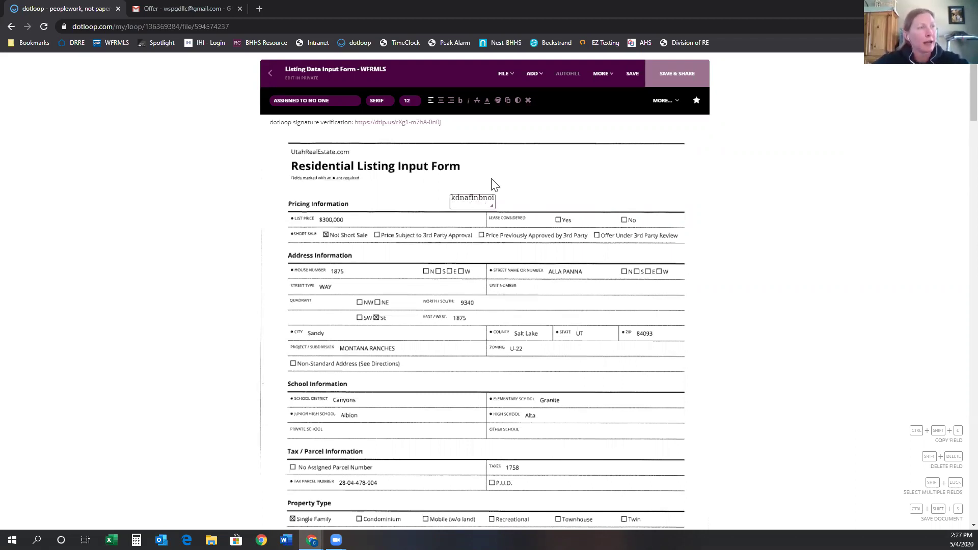
drag(490, 205, 579, 200)
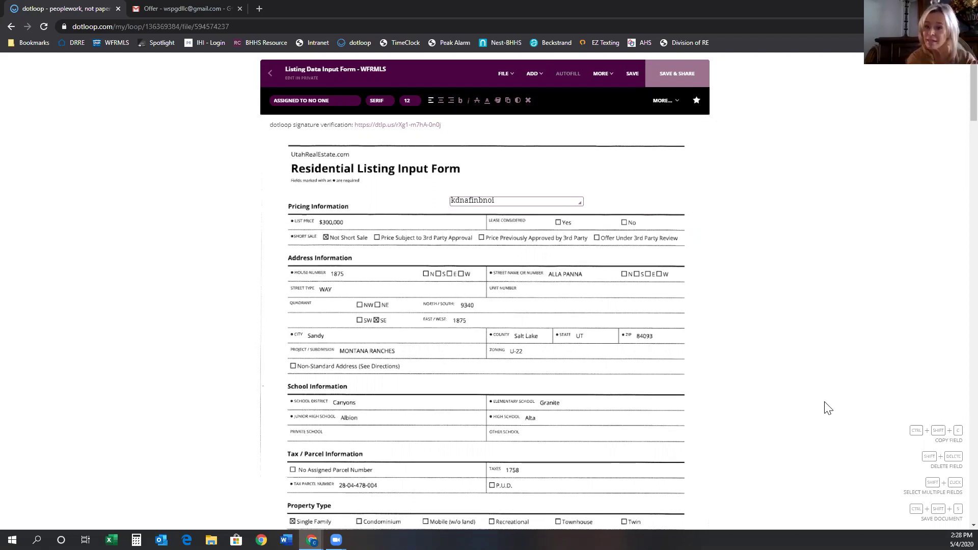
click(690, 172)
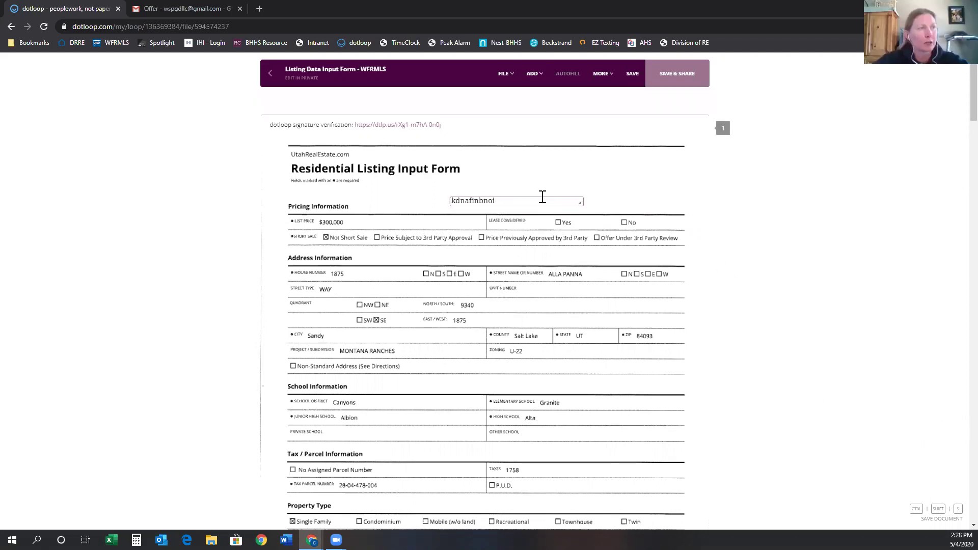
Drag the 'kdnafinbnoi' text field up and right to sit under the Residential Listing Input Form heading.
click(543, 196)
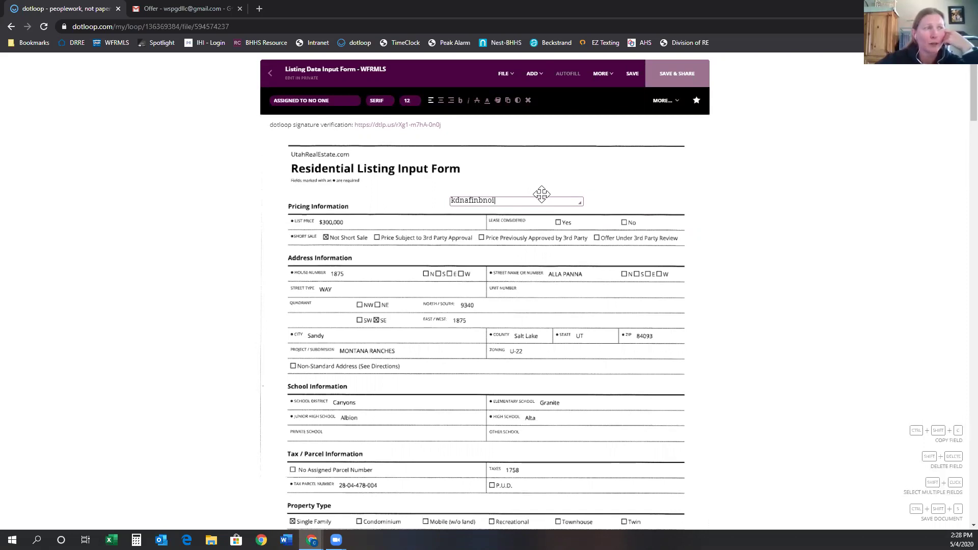
drag(542, 194, 488, 196)
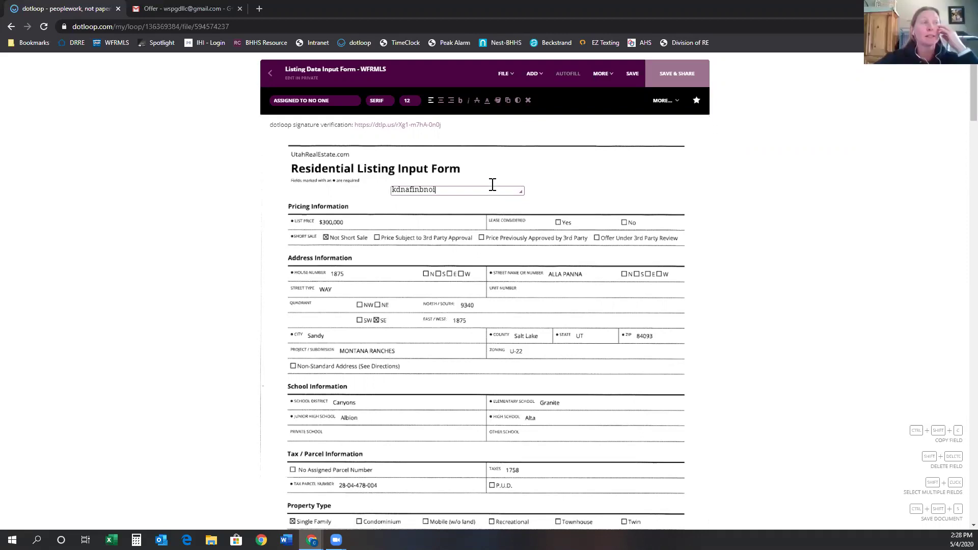
mouse_move(494, 179)
mouse_down()
mouse_move(552, 152)
mouse_move(565, 159)
mouse_move(566, 170)
mouse_move(504, 177)
mouse_up()
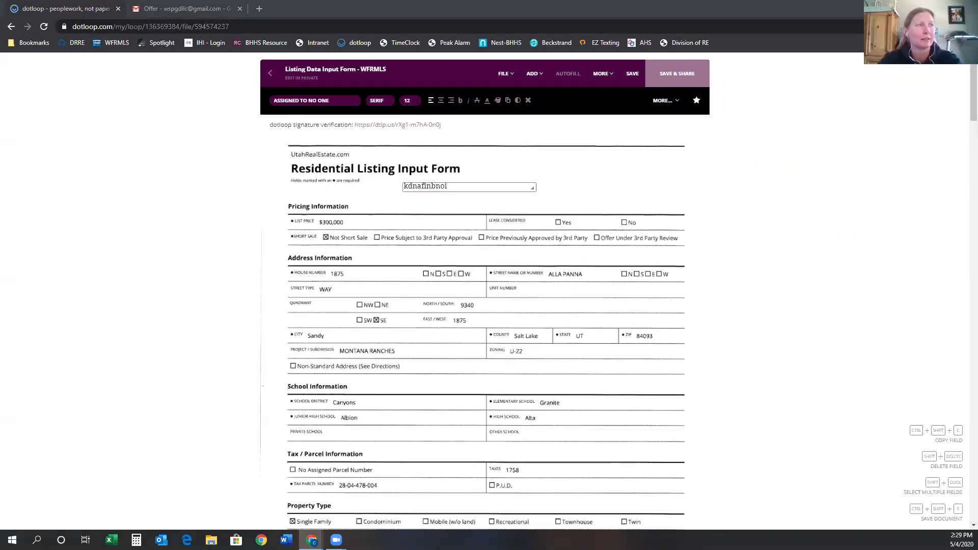
click(617, 195)
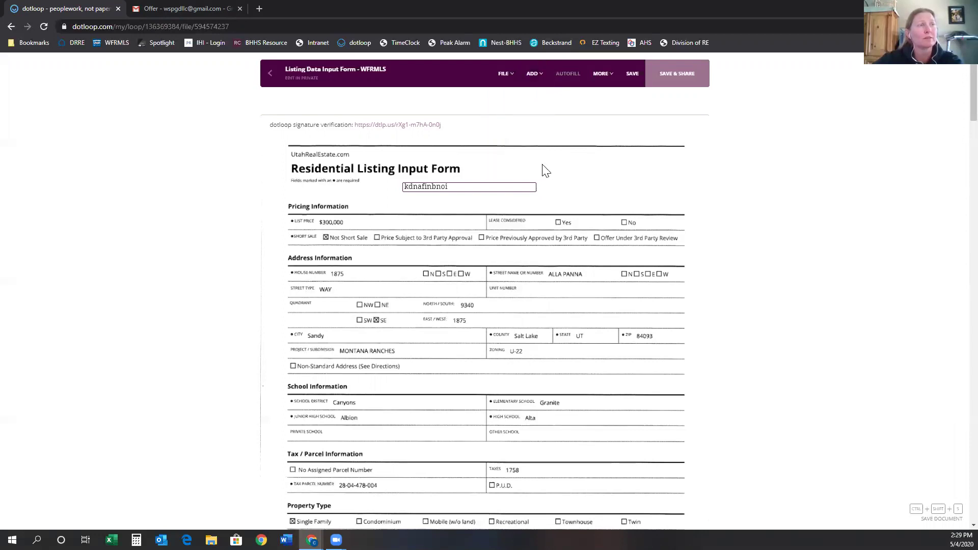
mouse_move(533, 81)
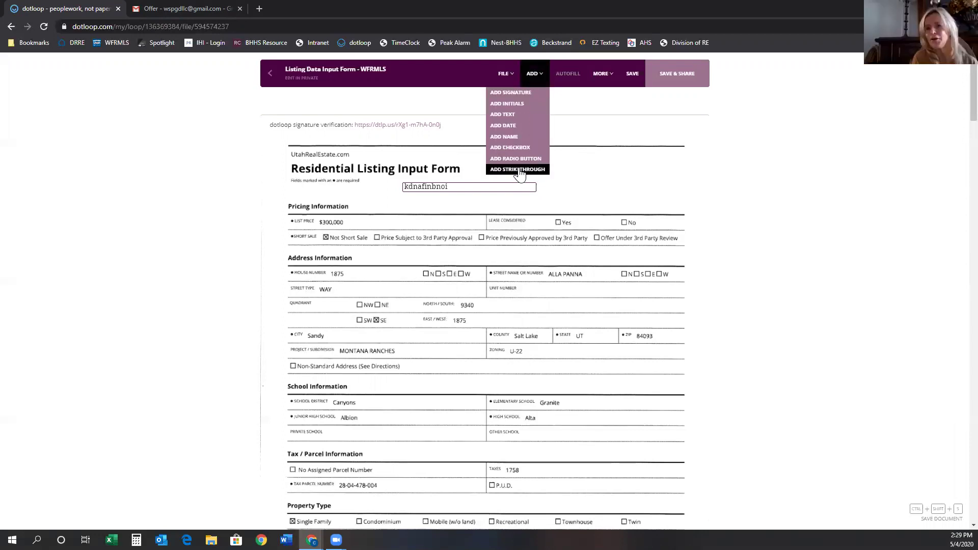